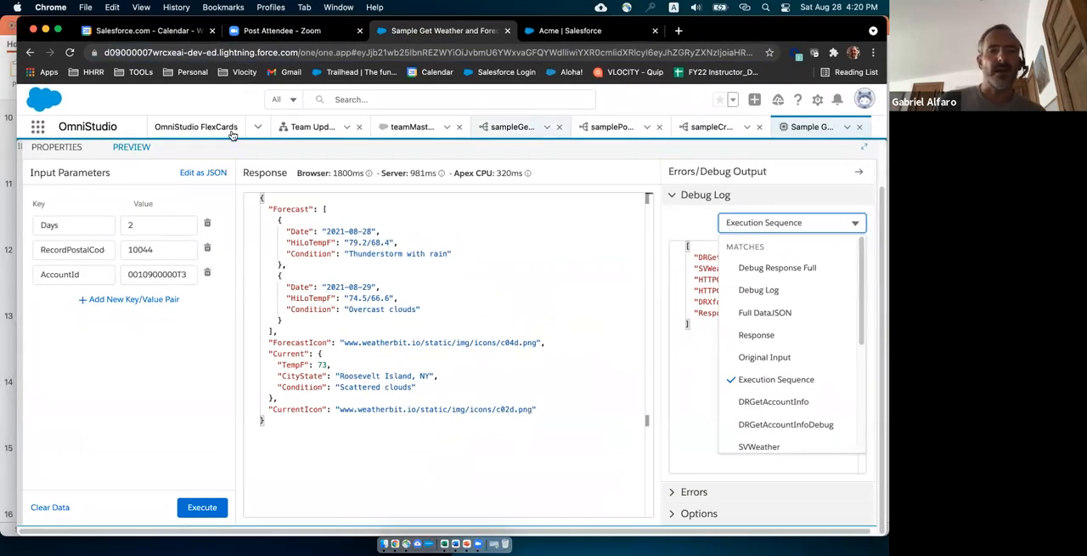
# Start a new FlexCard with TestMasterAccount as both its name and its title.
pyautogui.click(182, 129)
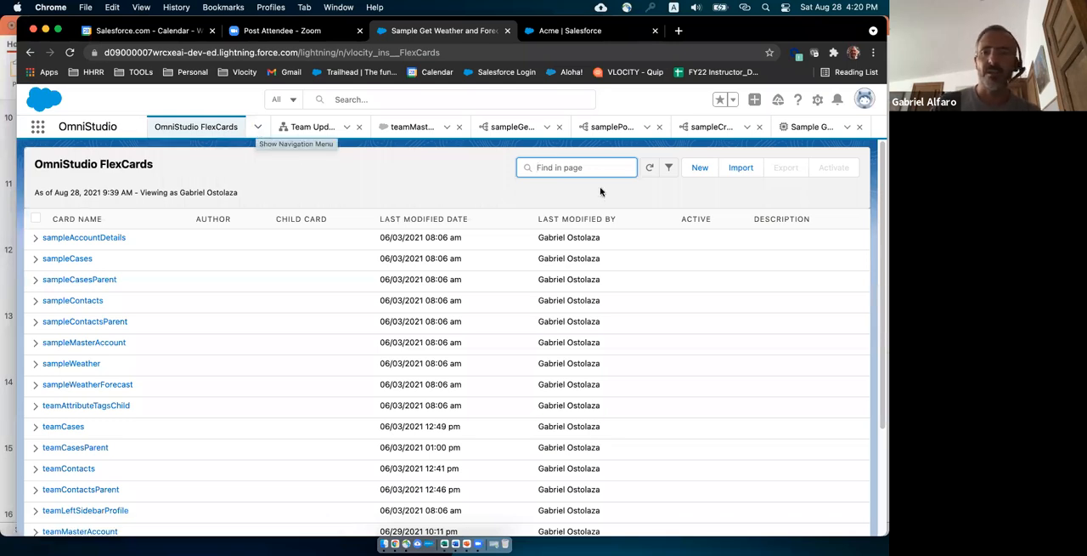
pyautogui.click(700, 169)
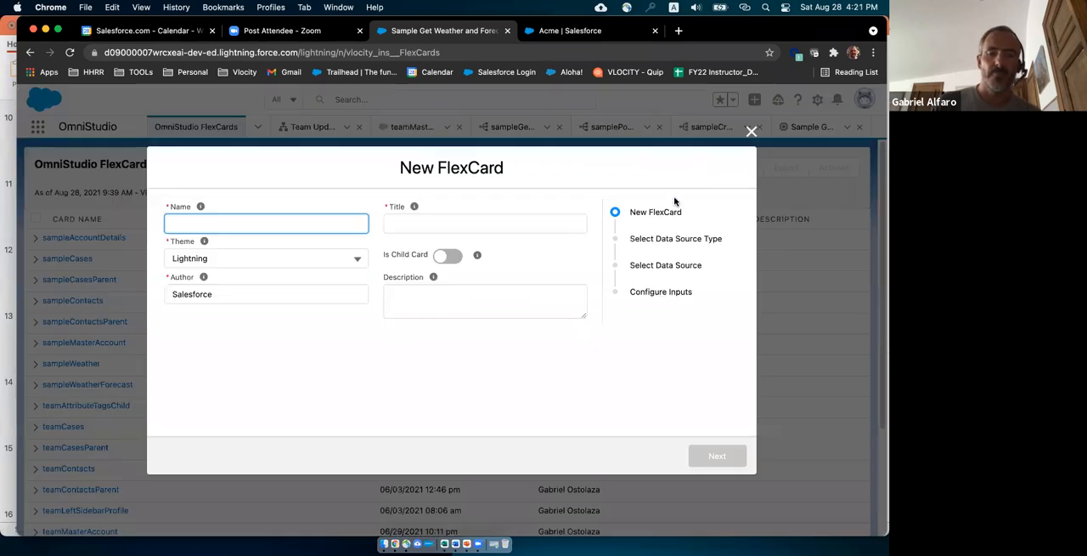
pyautogui.write('Test')
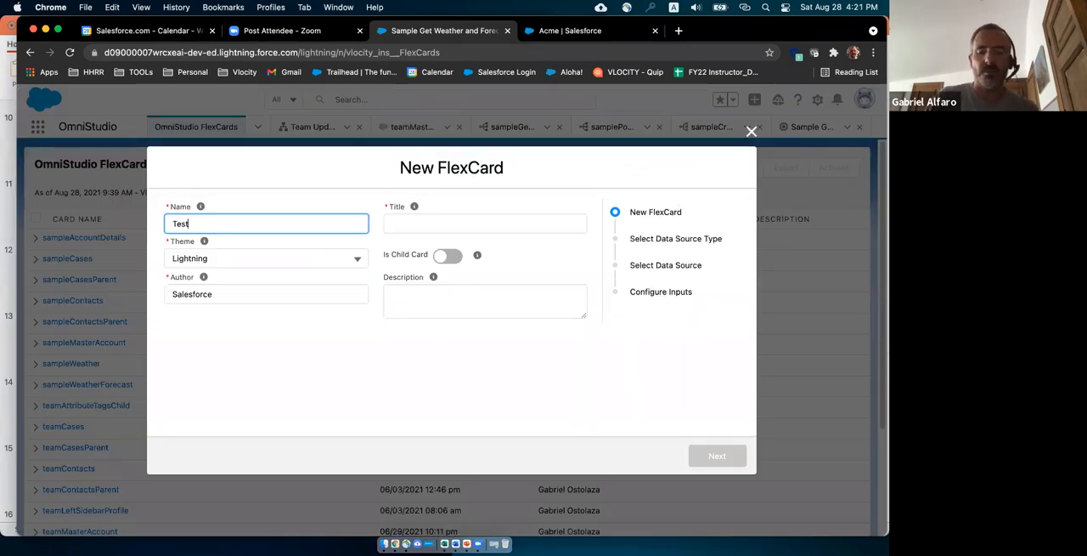
pyautogui.write('MasterAccount')
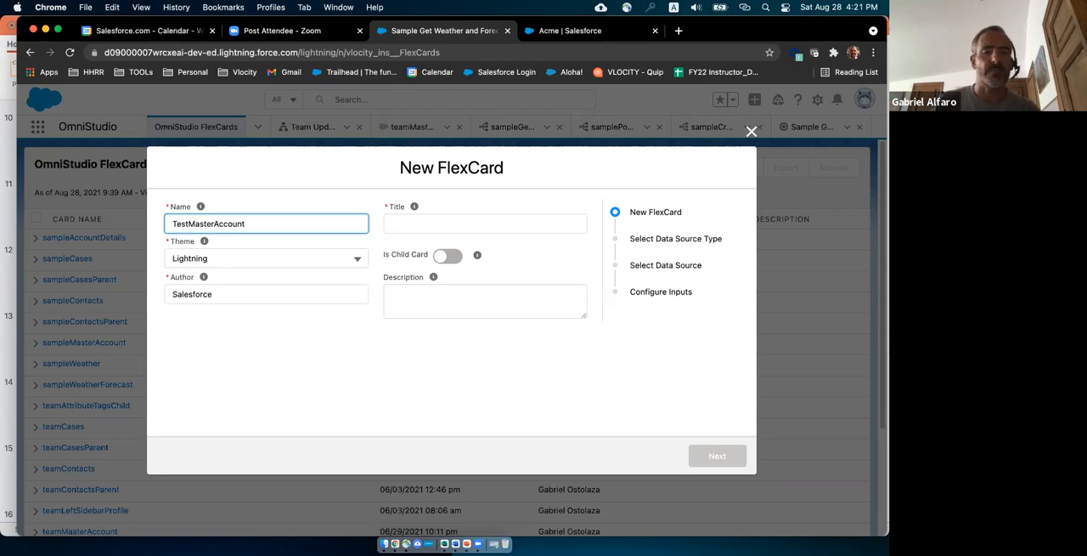
pyautogui.click(435, 223)
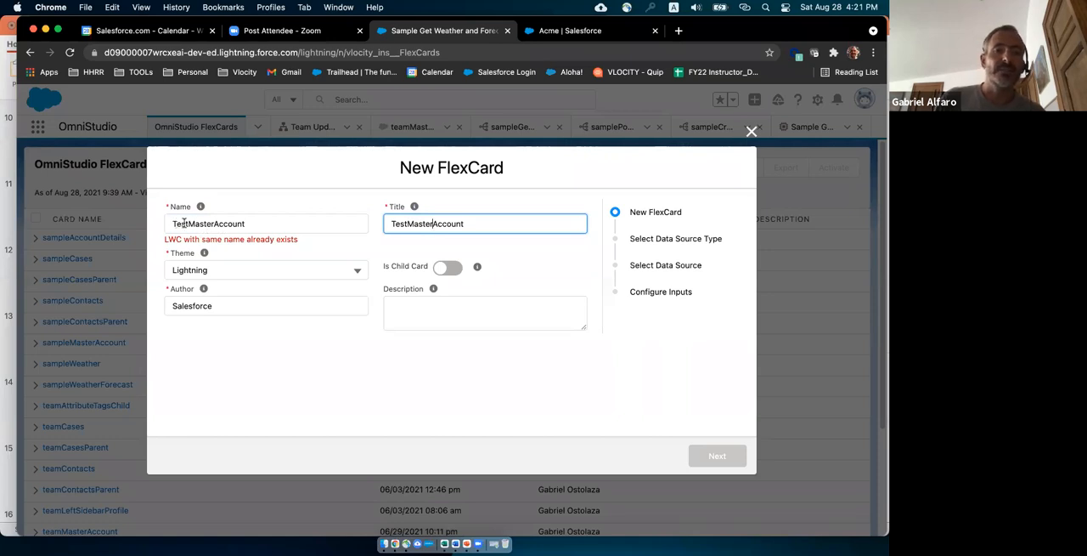
# Append the author's nickname to the FlexCard's name, keep the title TestMasterAccount, and continue to the data source type.
pyautogui.click(254, 222)
pyautogui.write('Gabo')
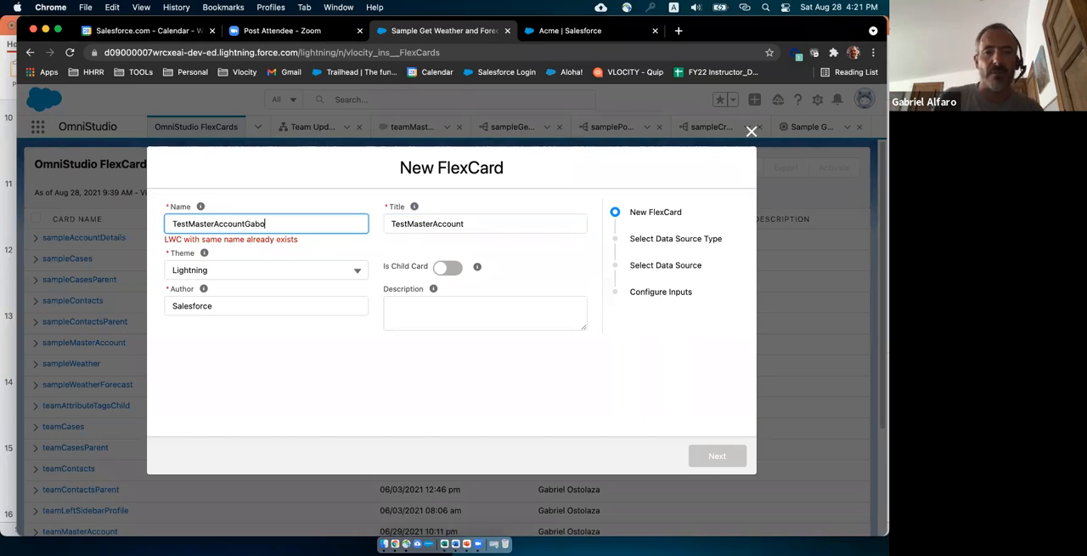
pyautogui.click(488, 221)
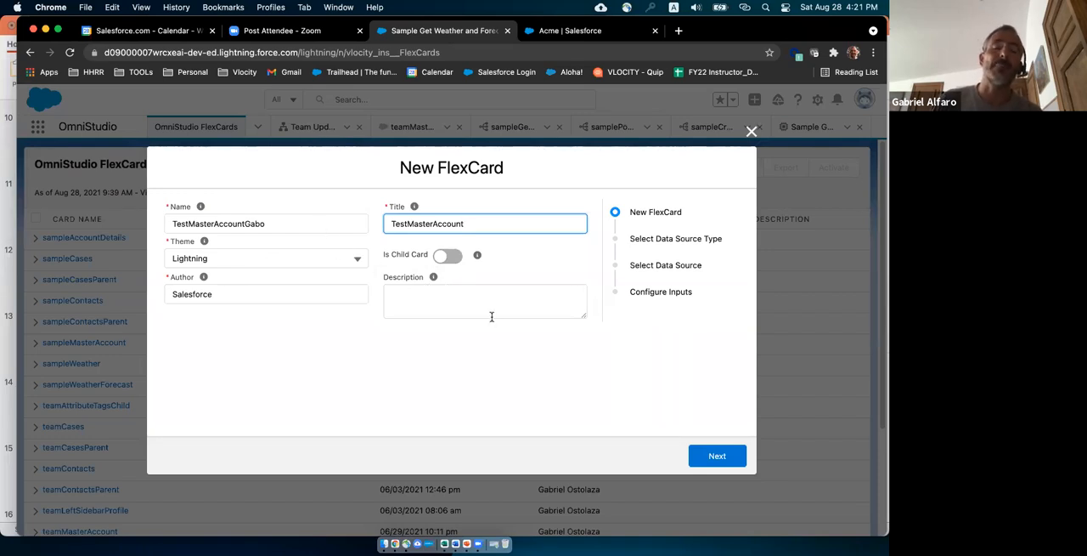
pyautogui.click(716, 459)
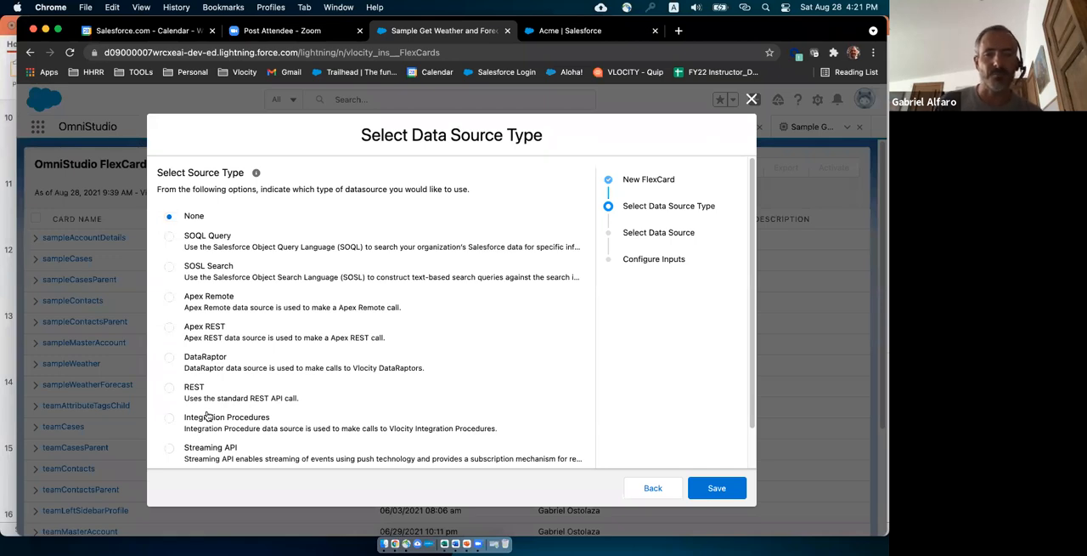
# Choose Integration Procedures as the data source type and select the procedure sample_getMasterAccountDetails.
pyautogui.click(169, 418)
pyautogui.click(716, 489)
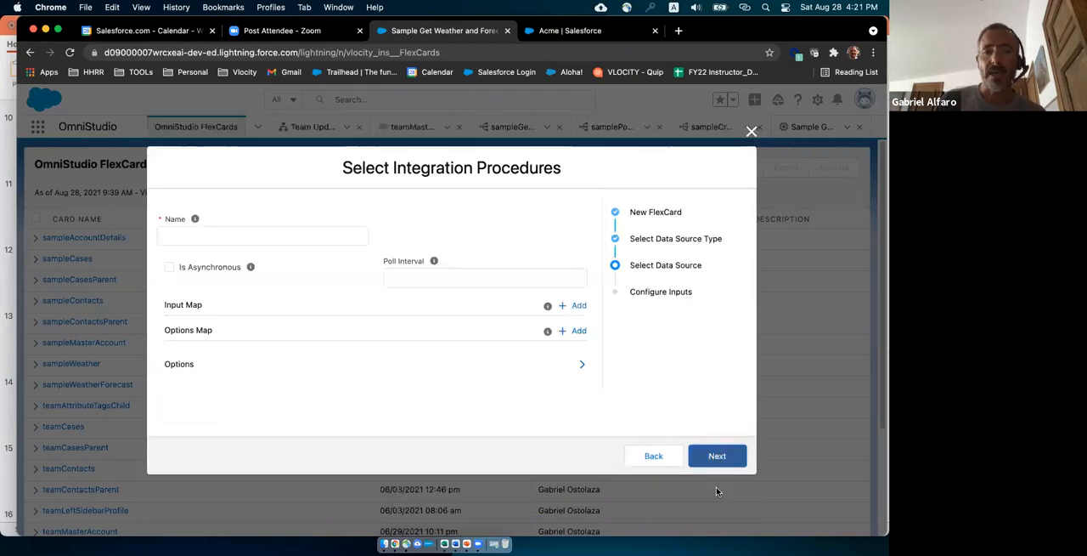
pyautogui.click(313, 236)
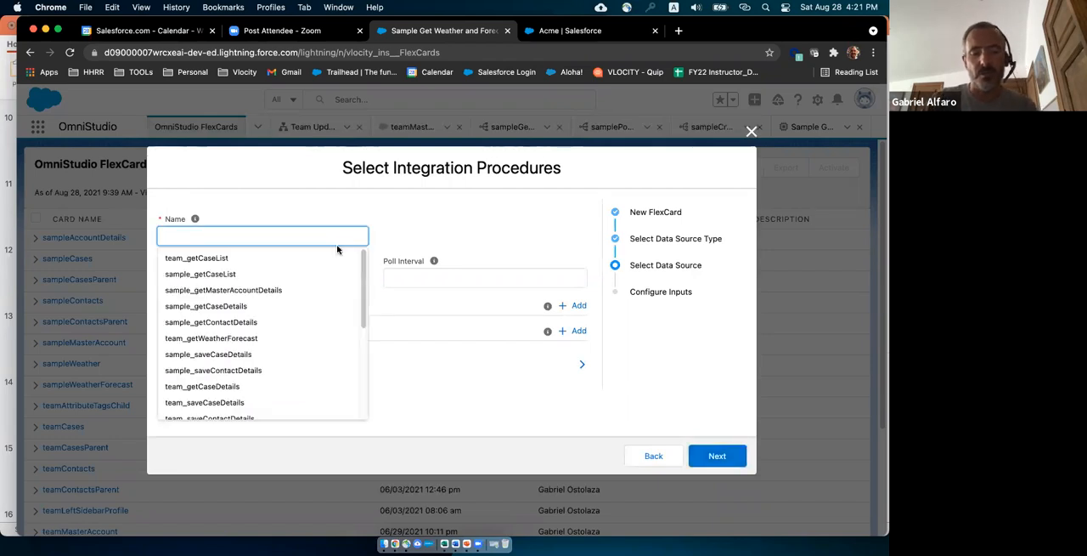
pyautogui.write('sampl')
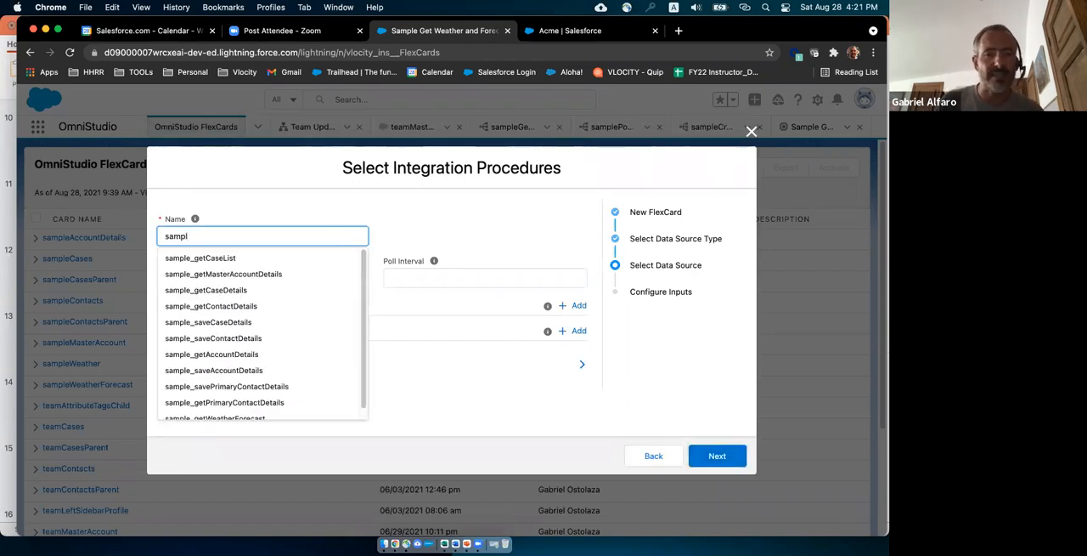
pyautogui.click(205, 275)
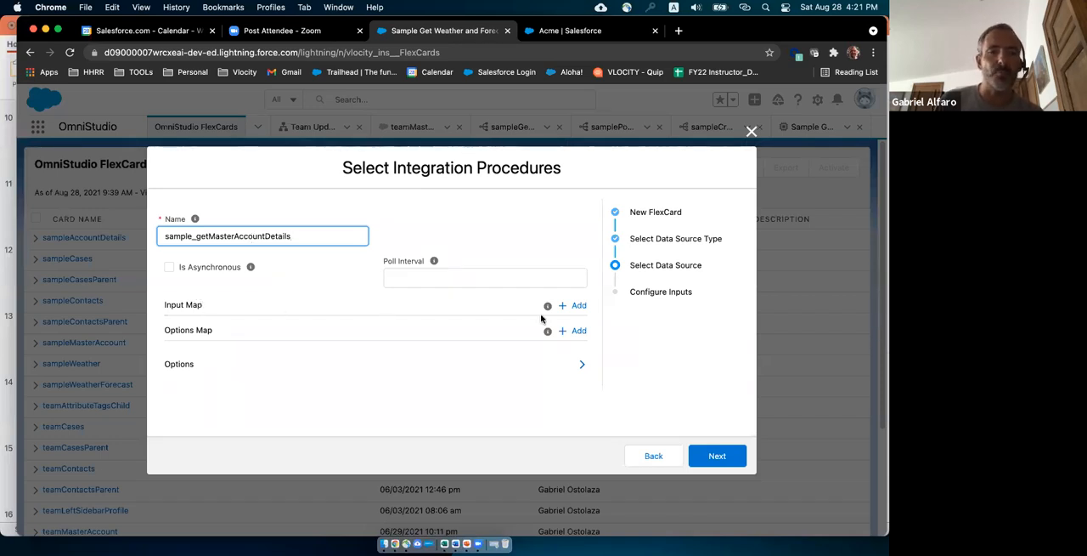
# Add an input map entry with the key AccountId and the value {recordId}.
pyautogui.click(578, 308)
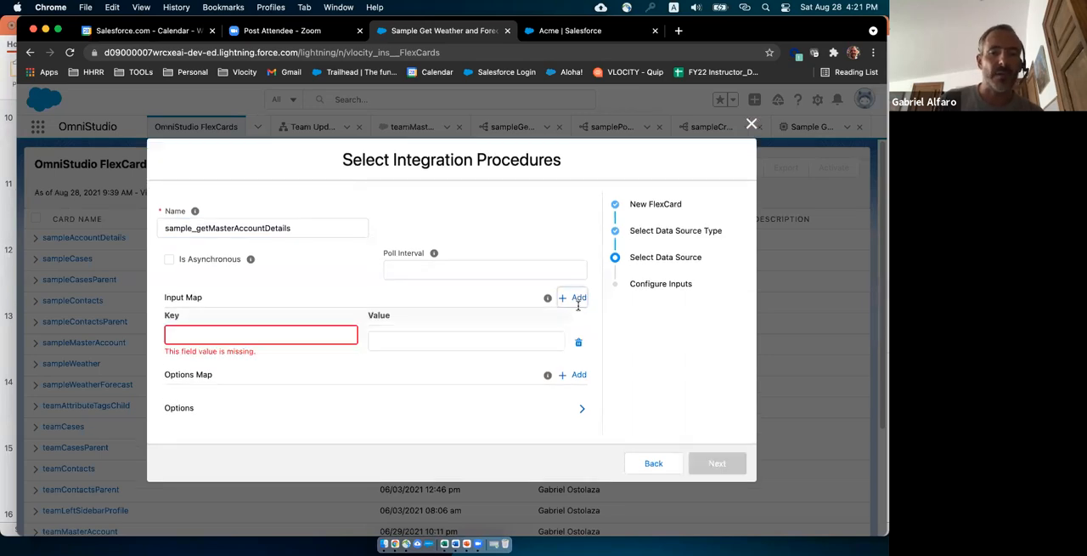
pyautogui.click(314, 335)
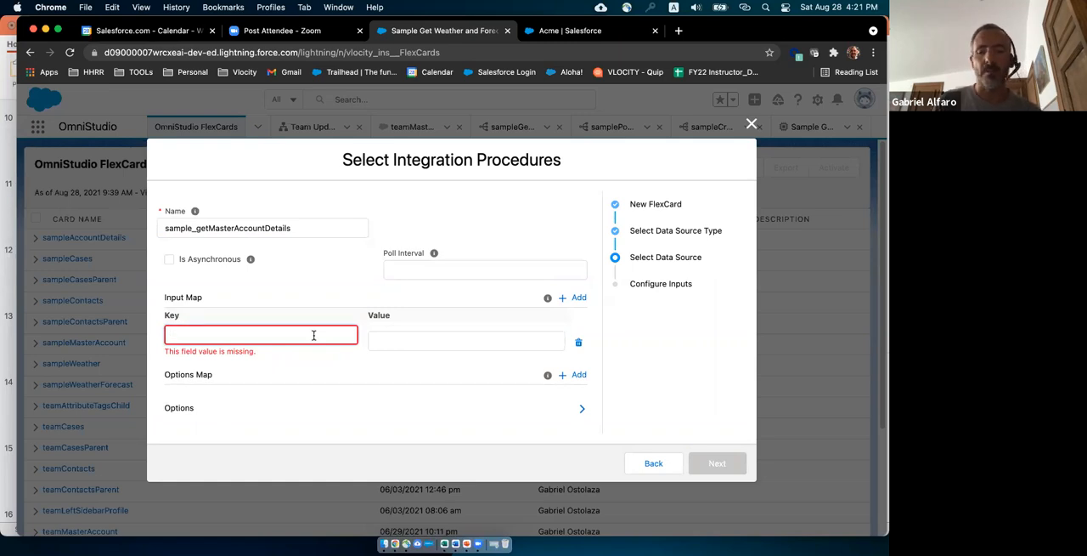
pyautogui.write('Accoujnt')
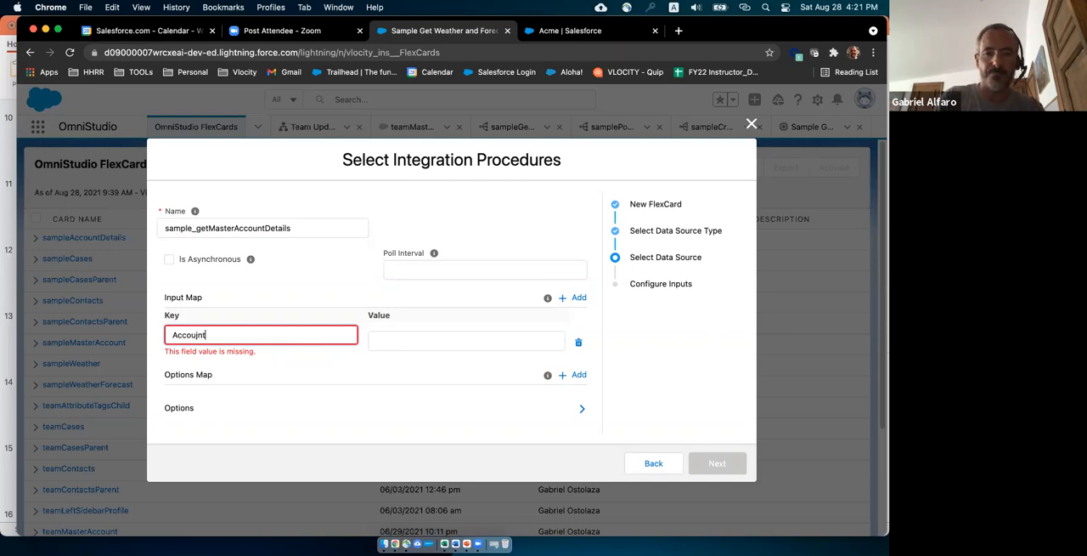
pyautogui.press('BackSpace')
pyautogui.press('BackSpace')
pyautogui.press('BackSpace')
pyautogui.write('ntId')
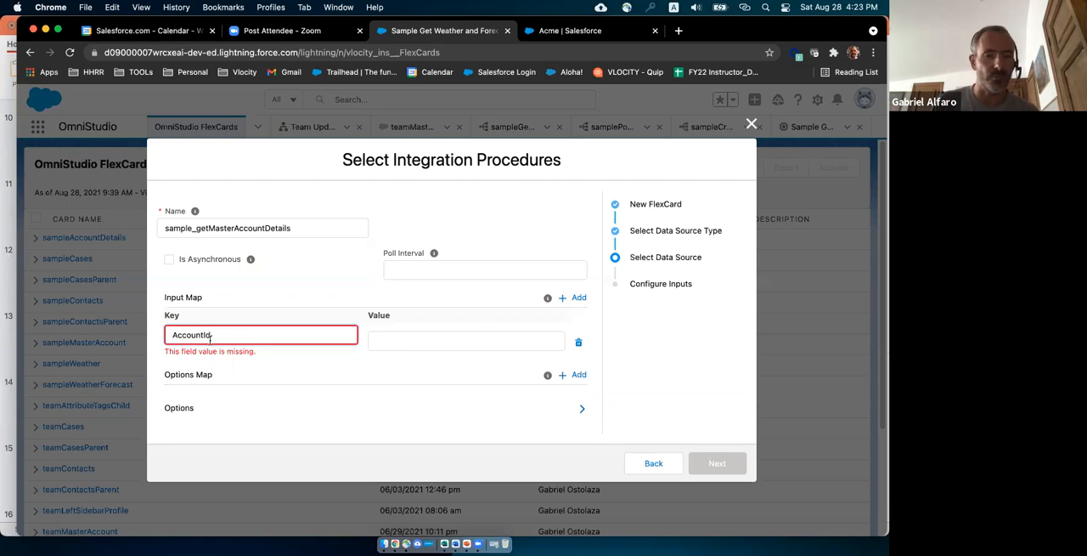
pyautogui.click(397, 338)
pyautogui.write('{')
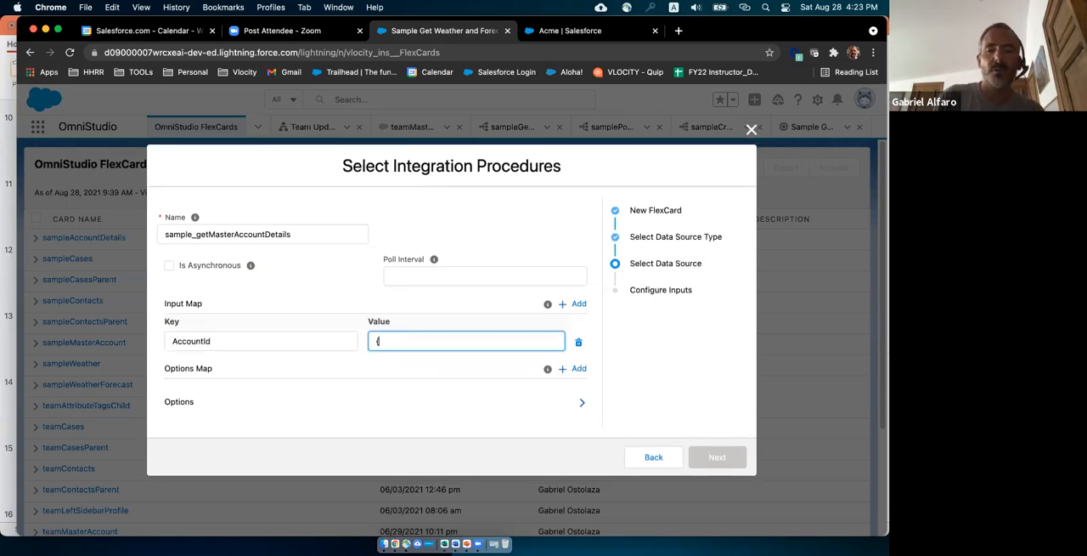
pyautogui.write('record')
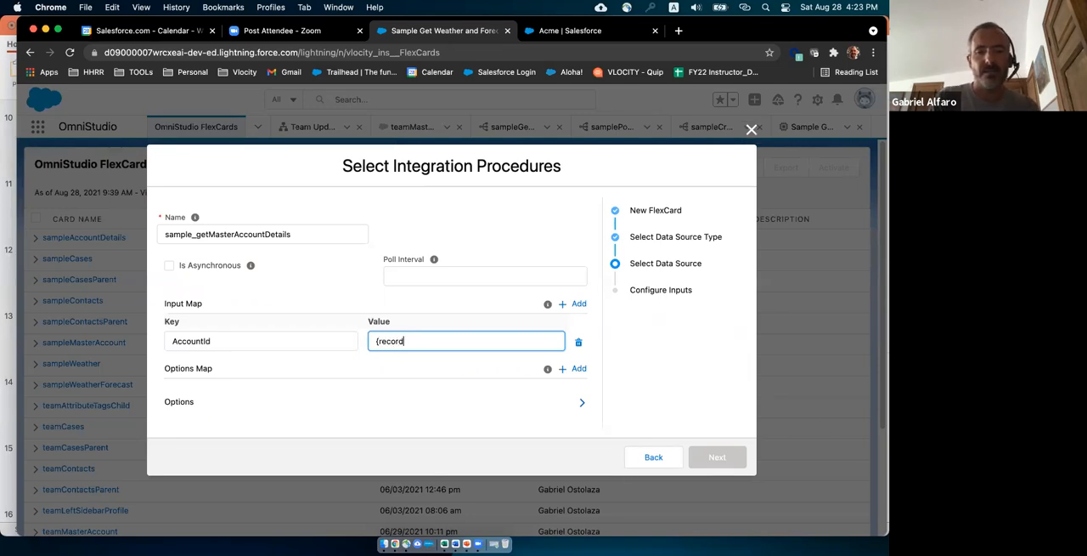
pyautogui.write('Id')
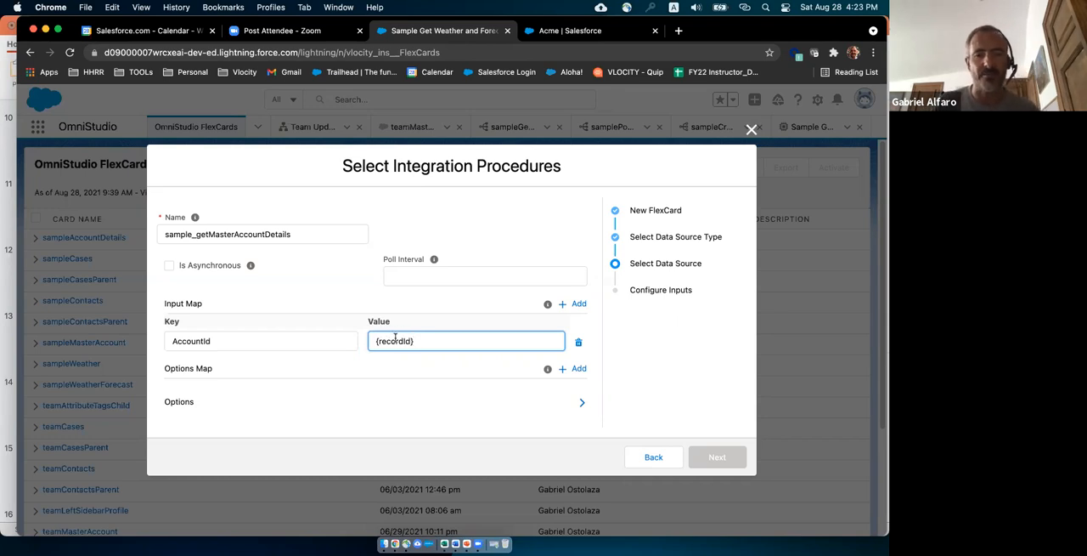
# Reselect sample_getMasterAccountDetails as the integration procedure and proceed to configuring the test inputs.
pyautogui.click(290, 233)
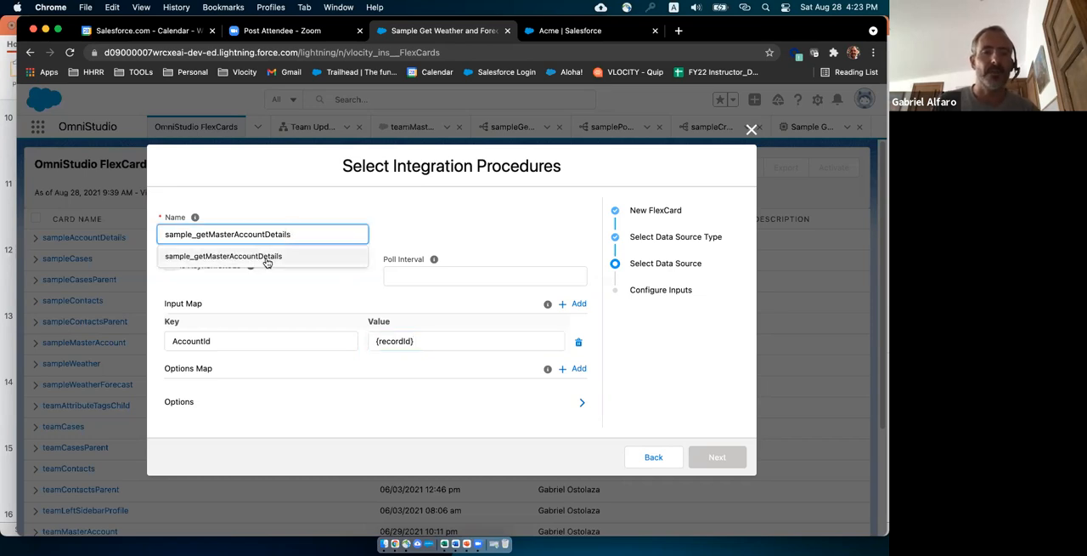
pyautogui.click(259, 253)
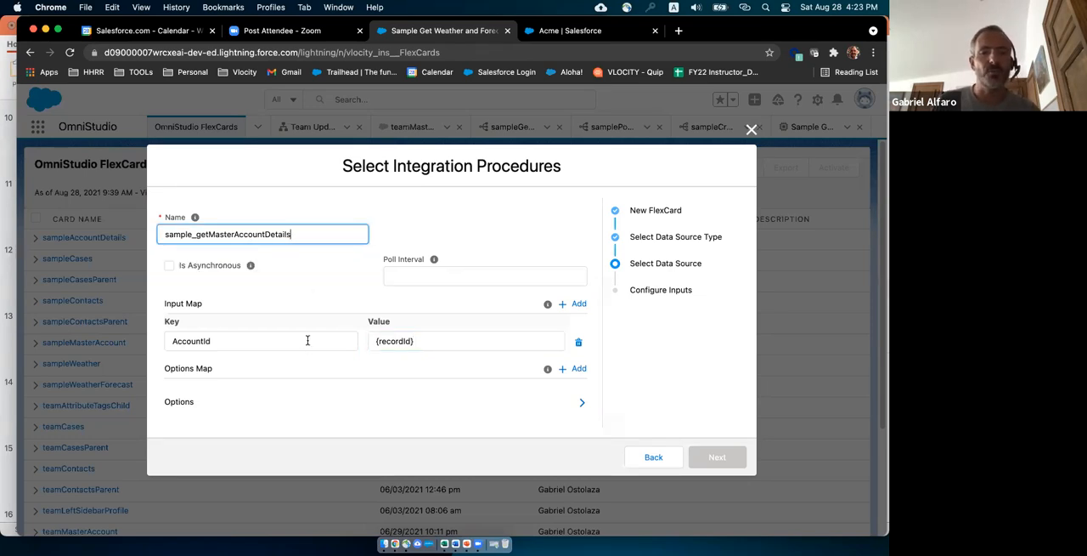
pyautogui.click(226, 341)
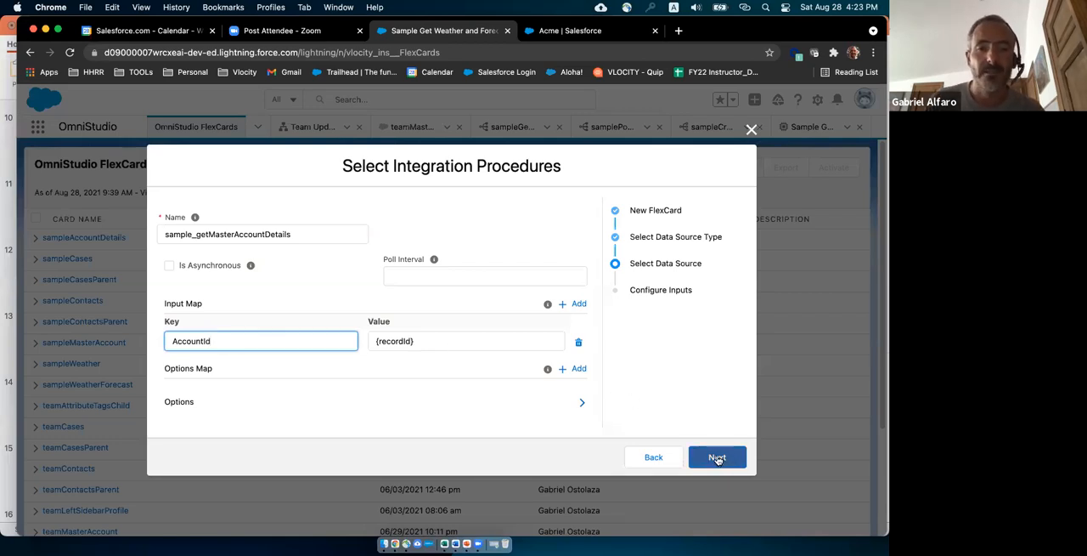
pyautogui.click(294, 234)
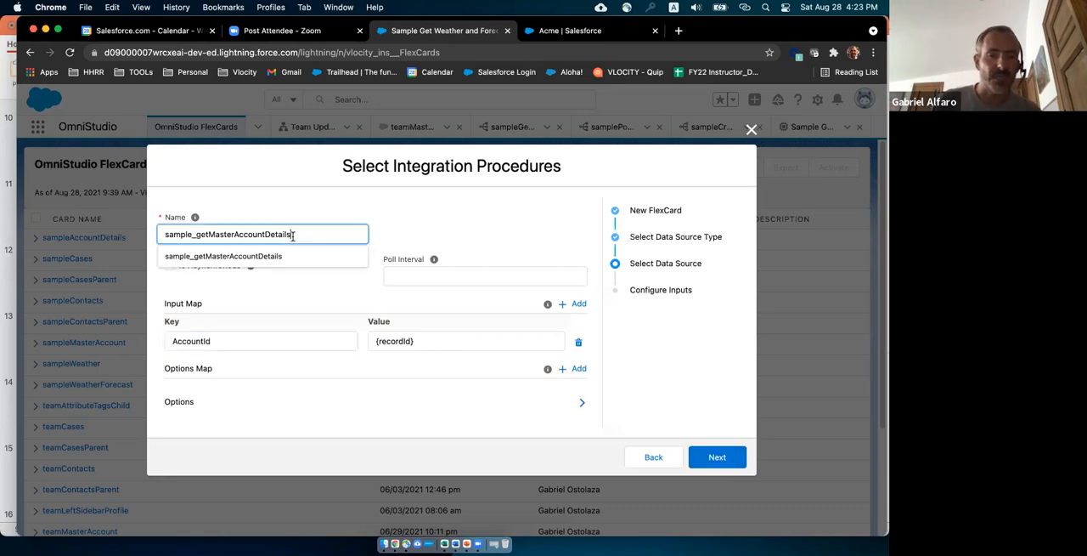
pyautogui.click(281, 258)
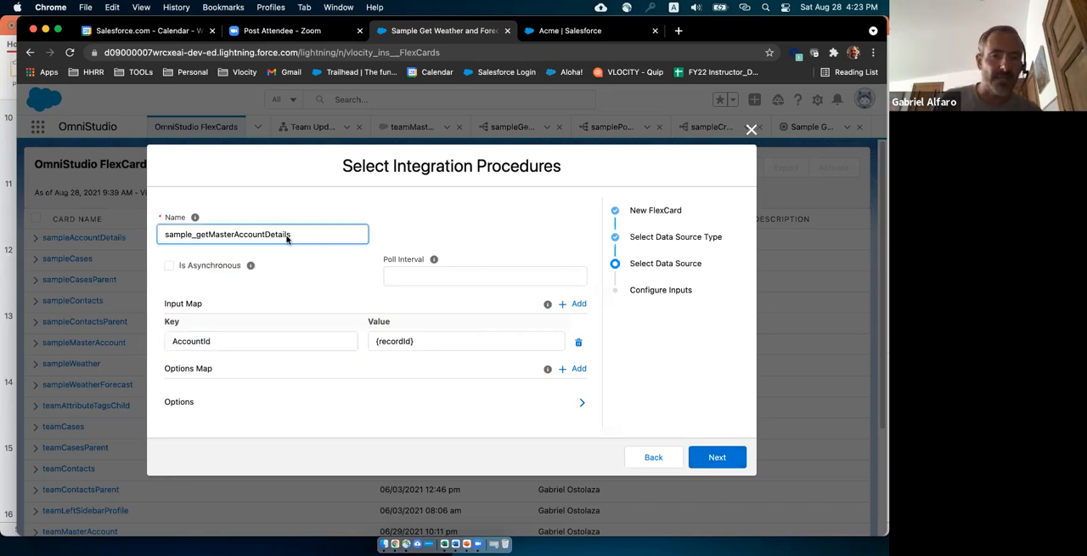
pyautogui.click(283, 338)
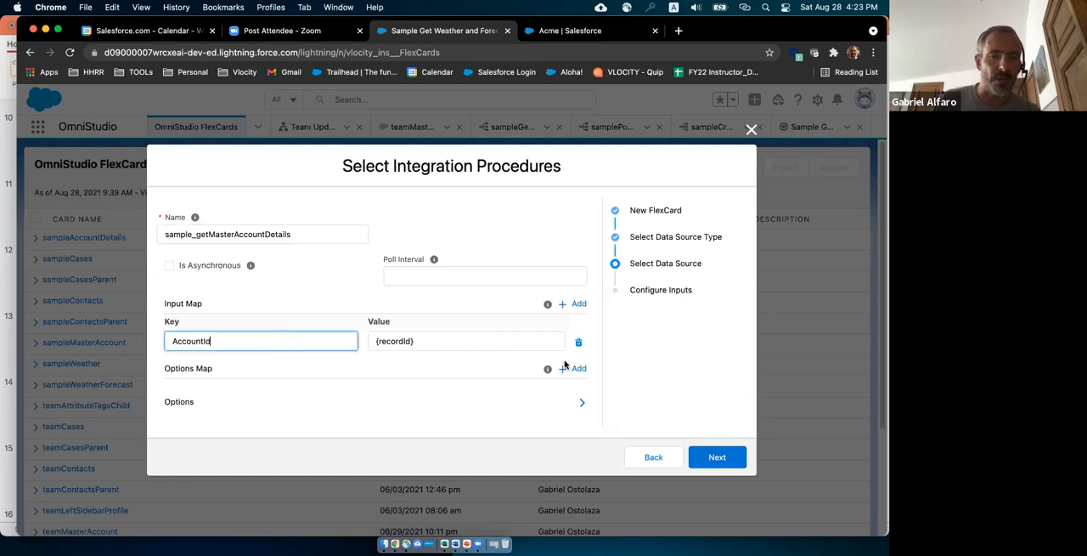
pyautogui.click(727, 460)
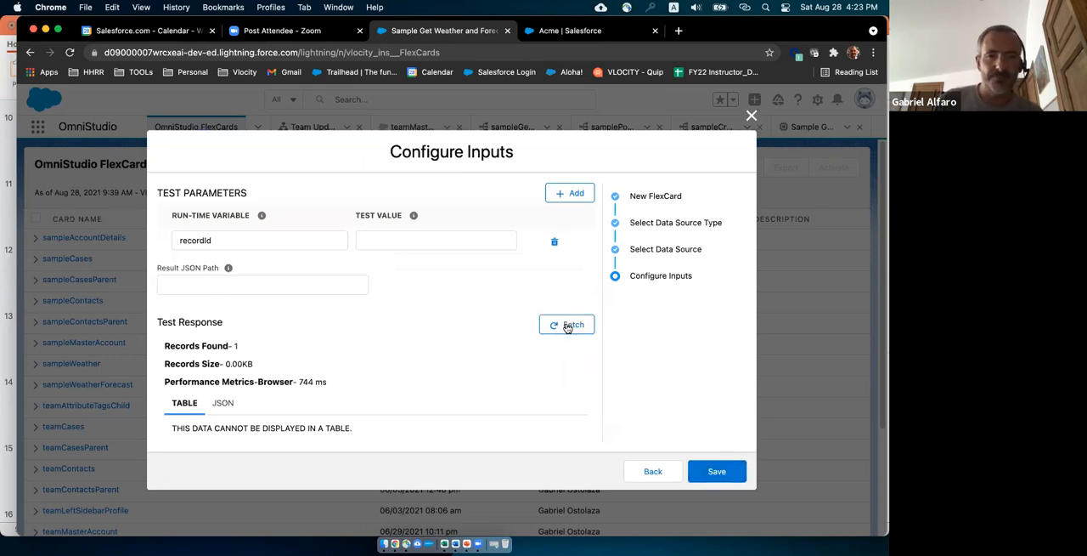
# Copy the Acme account's record ID from its page URL into the recordId test value and fetch the test response.
pyautogui.click(386, 238)
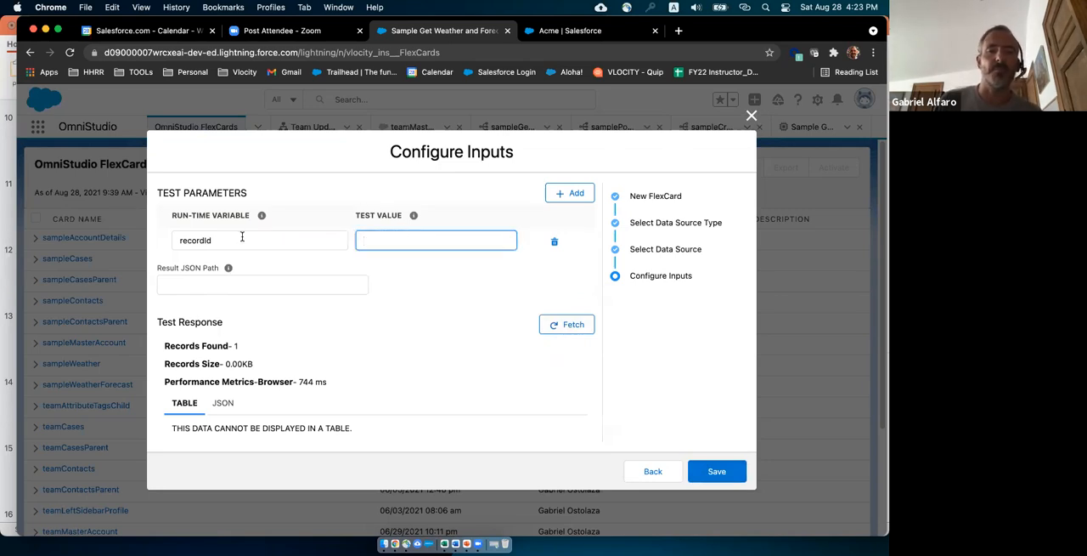
pyautogui.click(595, 34)
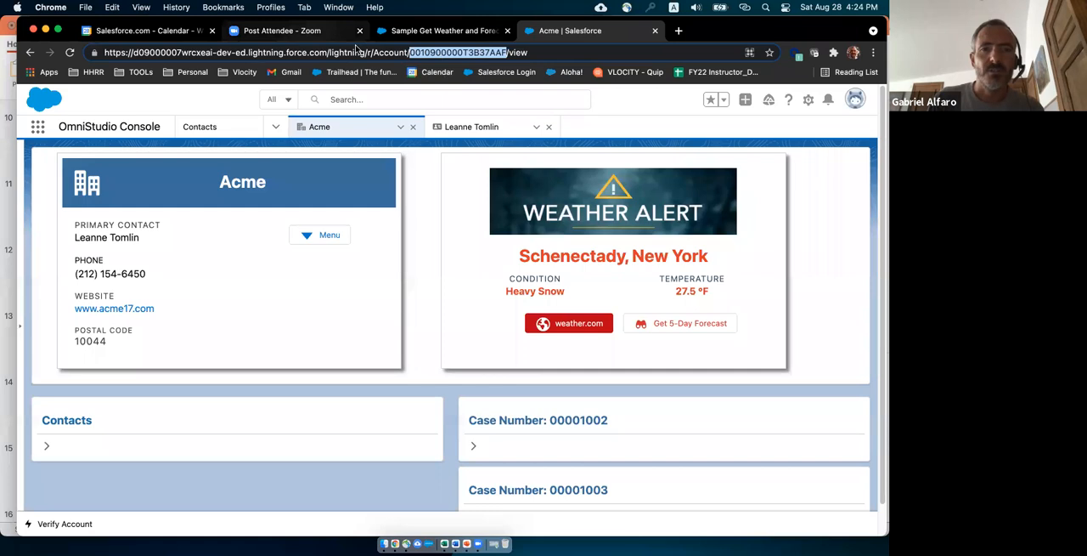
pyautogui.click(396, 34)
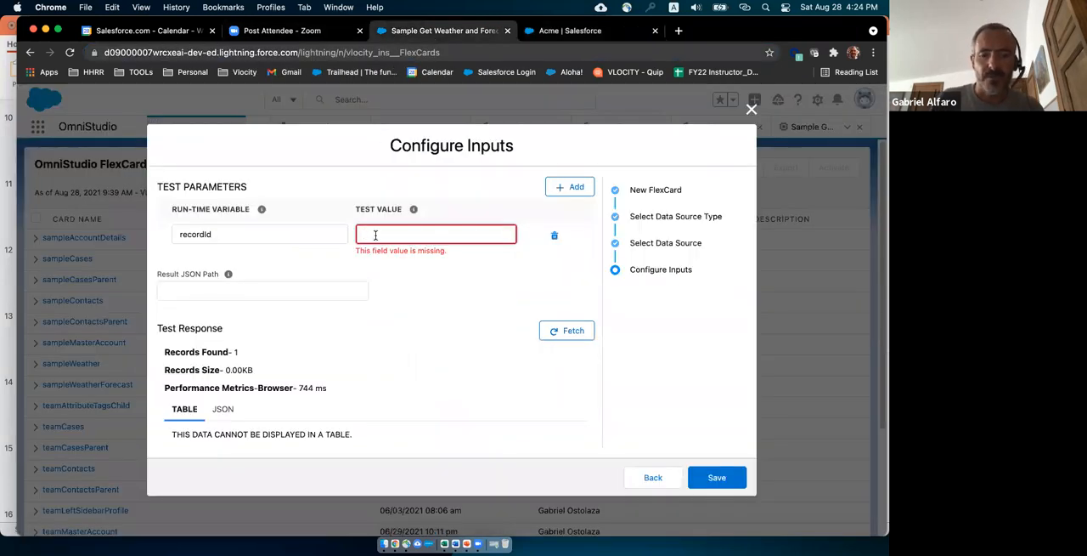
pyautogui.click(375, 235)
pyautogui.press('super+v')
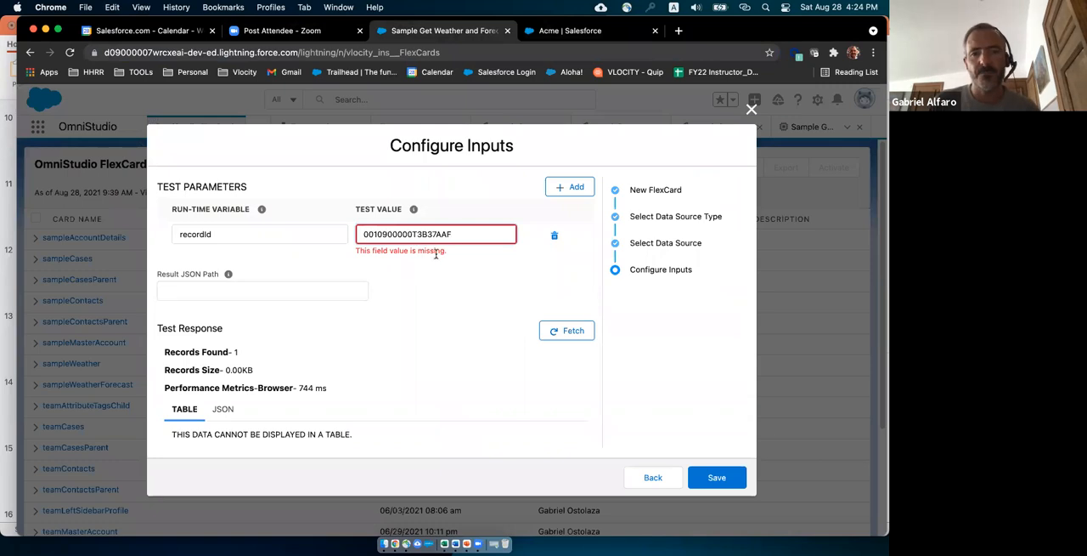
pyautogui.click(569, 331)
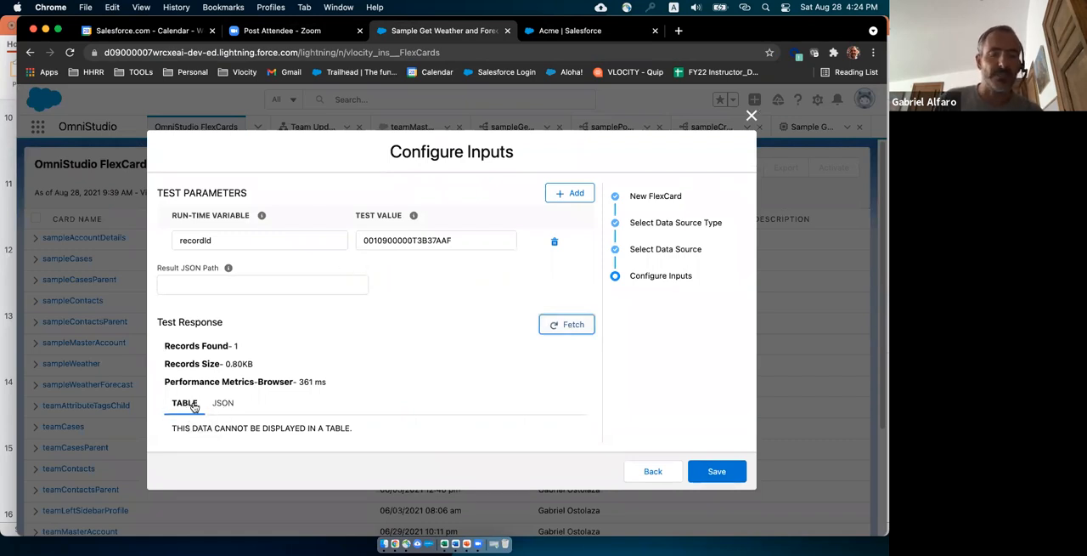
# Examine the Contact and Account data in the JSON view of the test response.
pyautogui.click(223, 403)
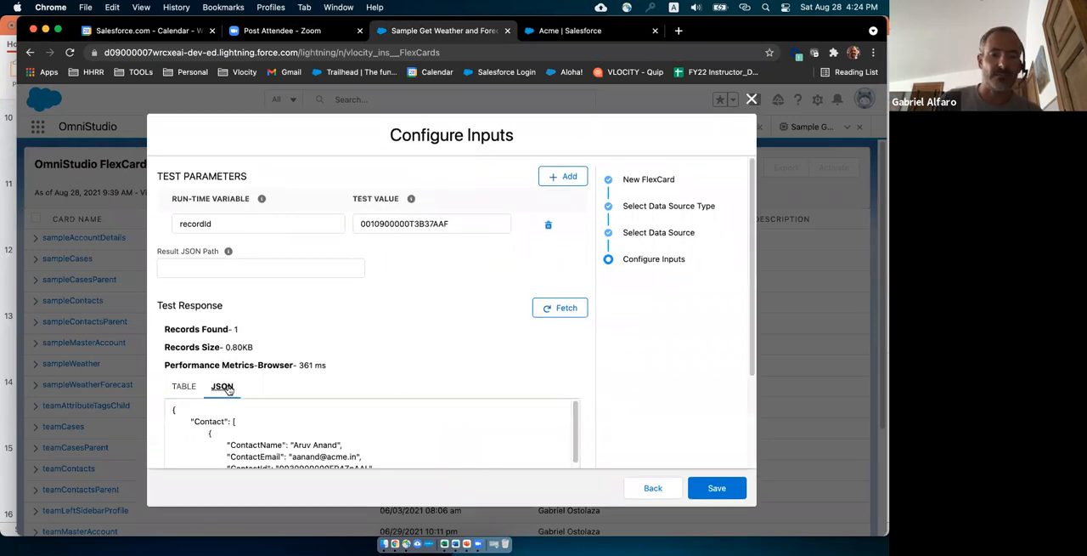
pyautogui.scroll(-3, 228, 388)
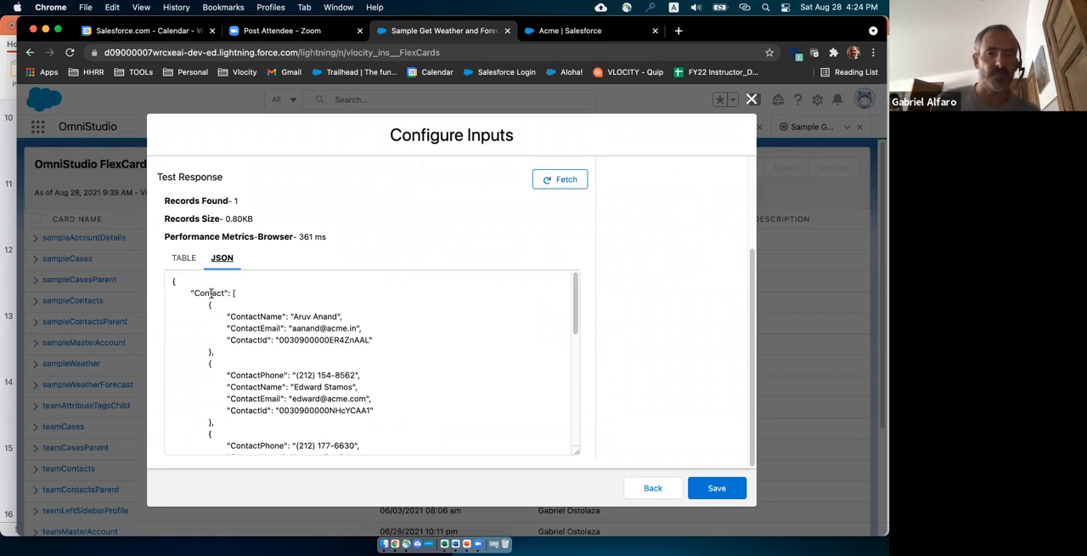
pyautogui.moveTo(575, 308); pyautogui.dragTo(575, 426)
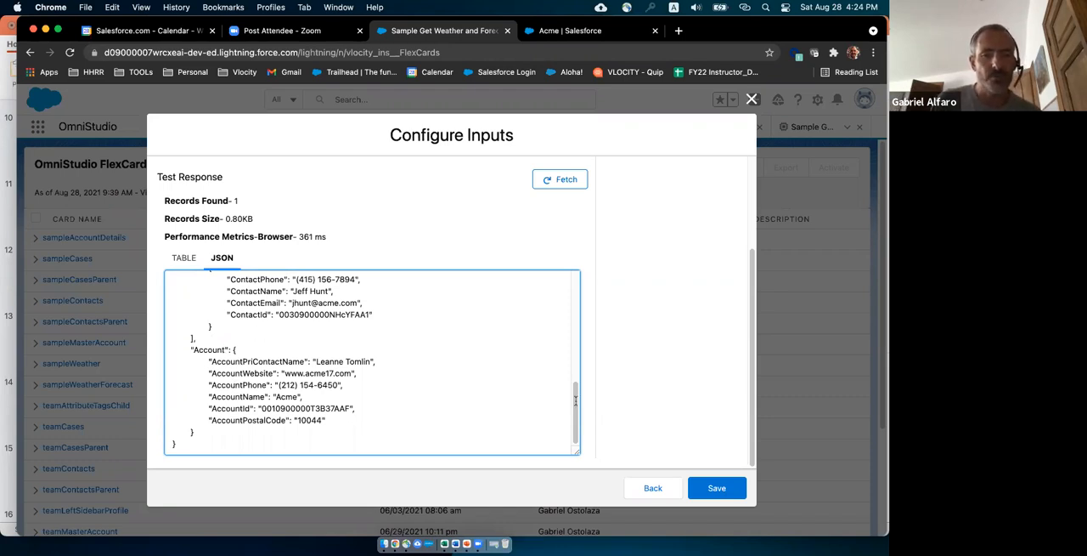
pyautogui.scroll(10, 579, 333)
pyautogui.scroll(5, 468, 252)
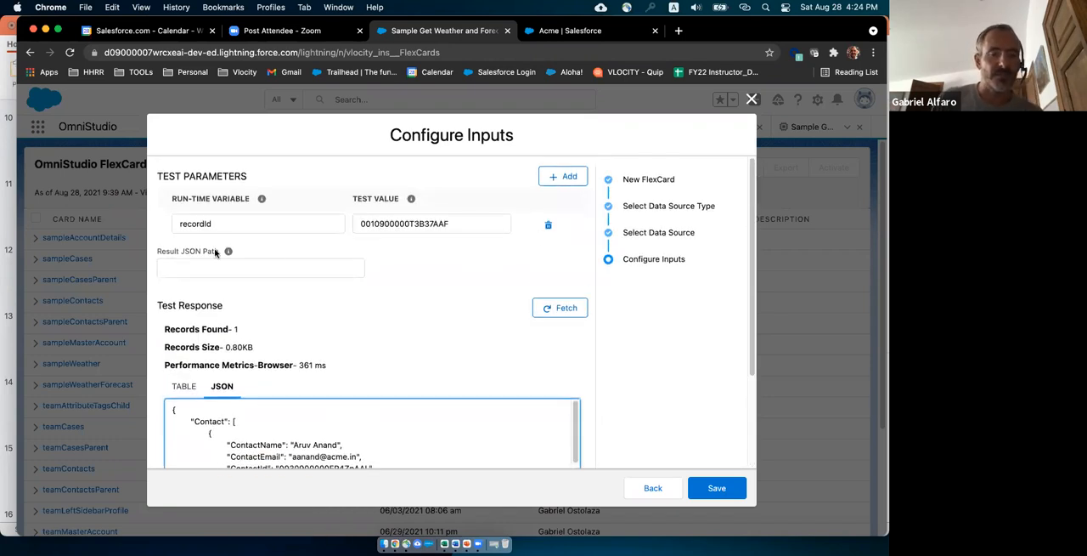
# Set the result JSON path to ["Account"] and save the new FlexCard.
pyautogui.click(223, 266)
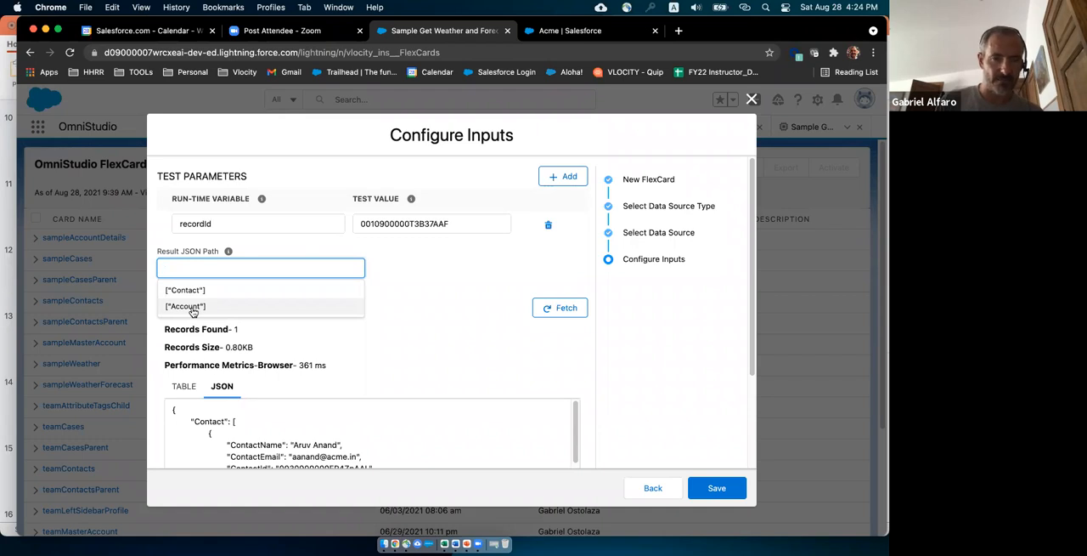
pyautogui.click(185, 306)
pyautogui.scroll(-3, 223, 260)
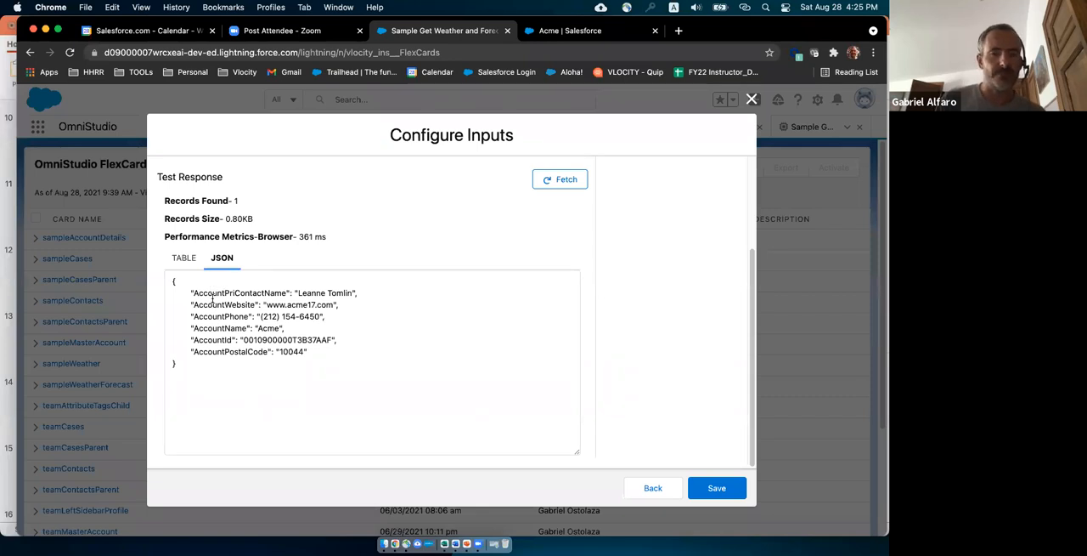
pyautogui.click(717, 491)
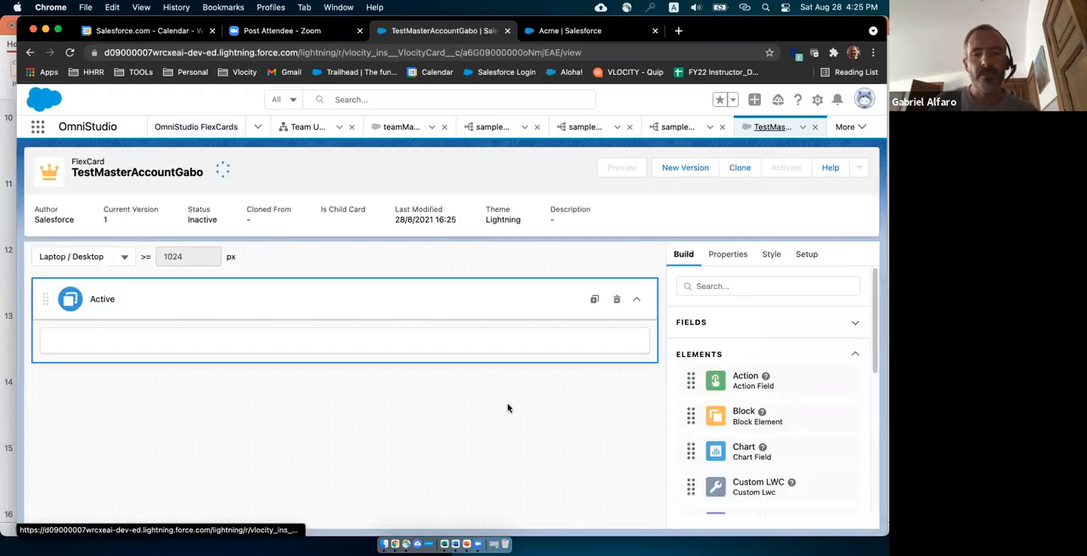
# Review the account fields available to the new FlexCard, and collapse their list again.
pyautogui.click(856, 327)
pyautogui.scroll(-2, 859, 334)
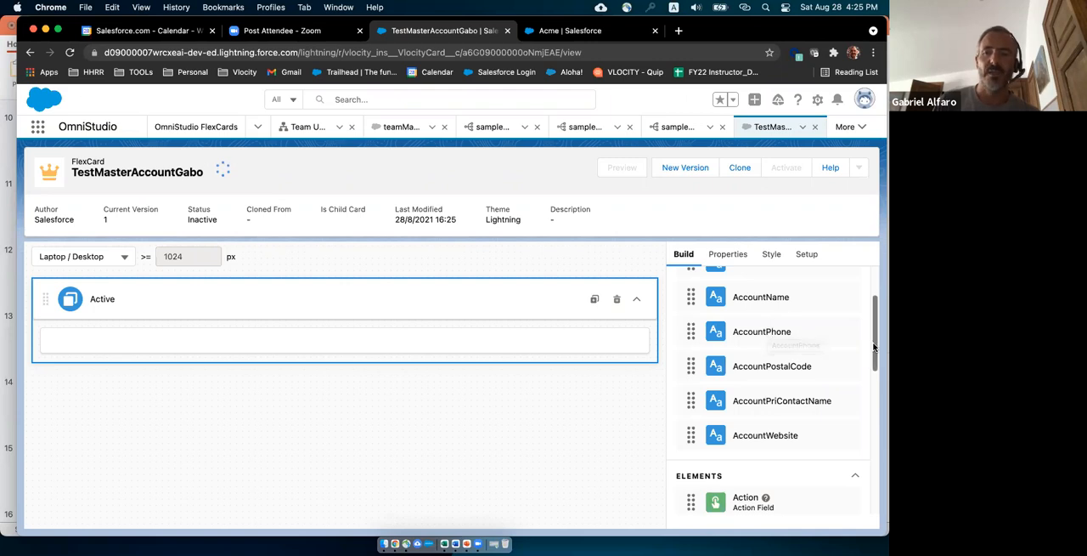
pyautogui.scroll(3, 871, 332)
pyautogui.click(855, 323)
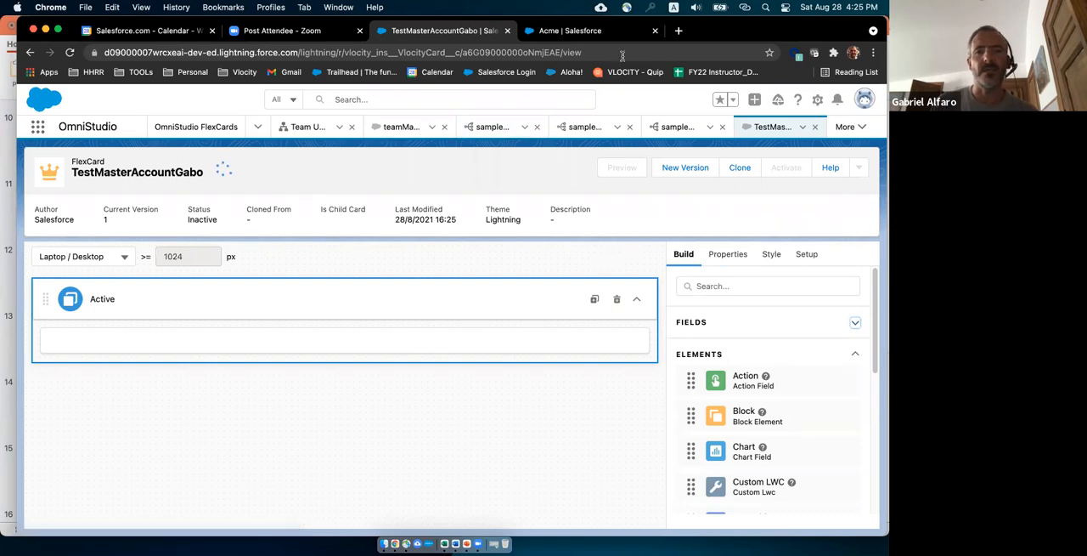
# Open the teamMasterAccount FlexCard and inspect the properties of the Menu element on its account block, down to its list of actions.
pyautogui.moveTo(715, 31); pyautogui.dragTo(740, 35)
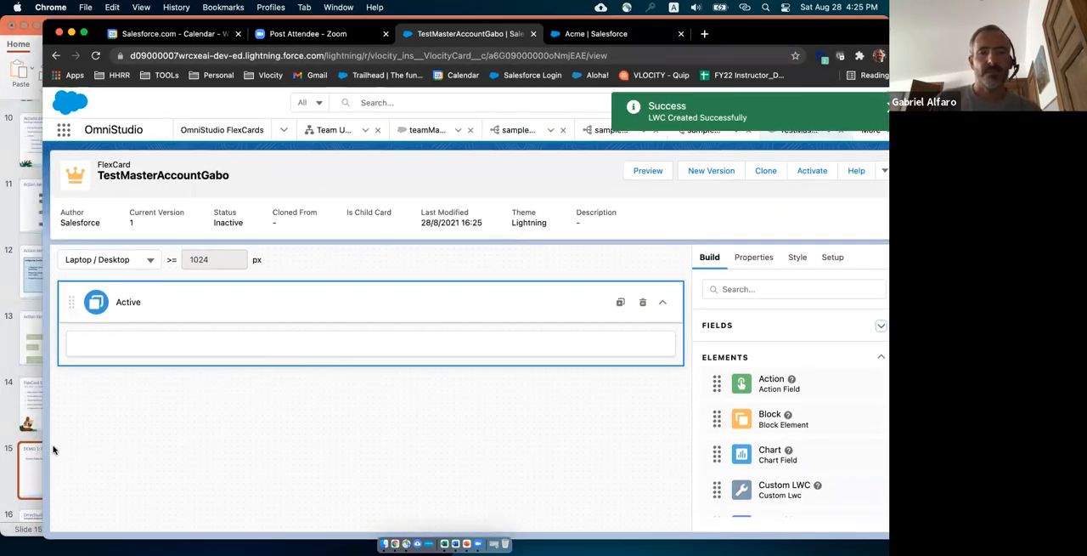
pyautogui.click(428, 130)
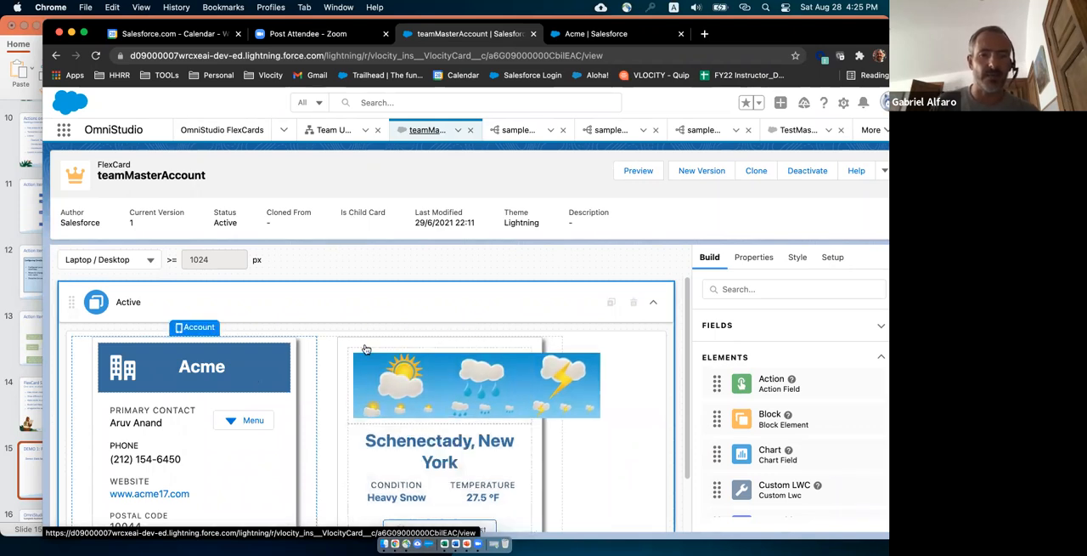
pyautogui.scroll(-2, 631, 353)
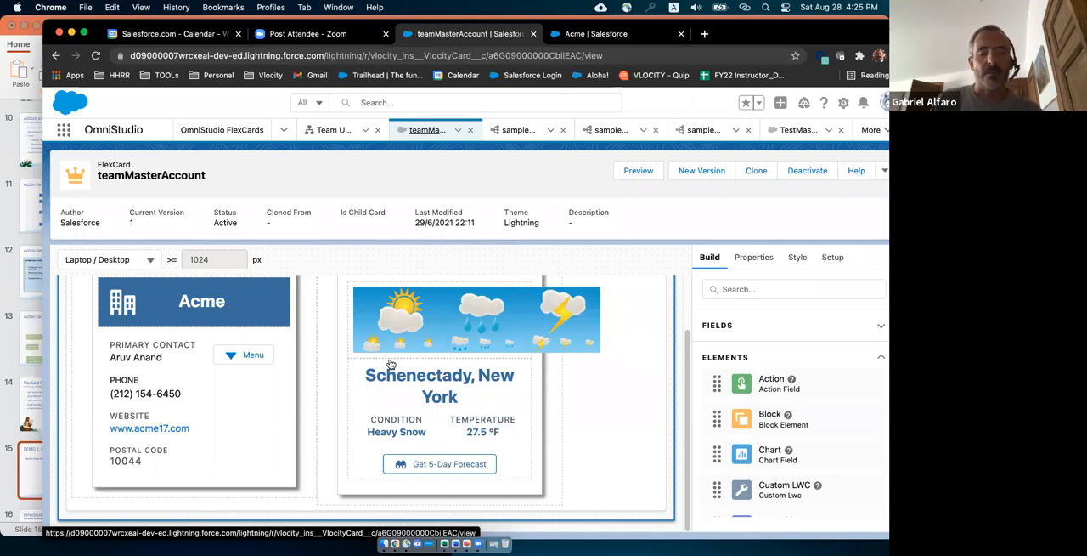
pyautogui.click(243, 358)
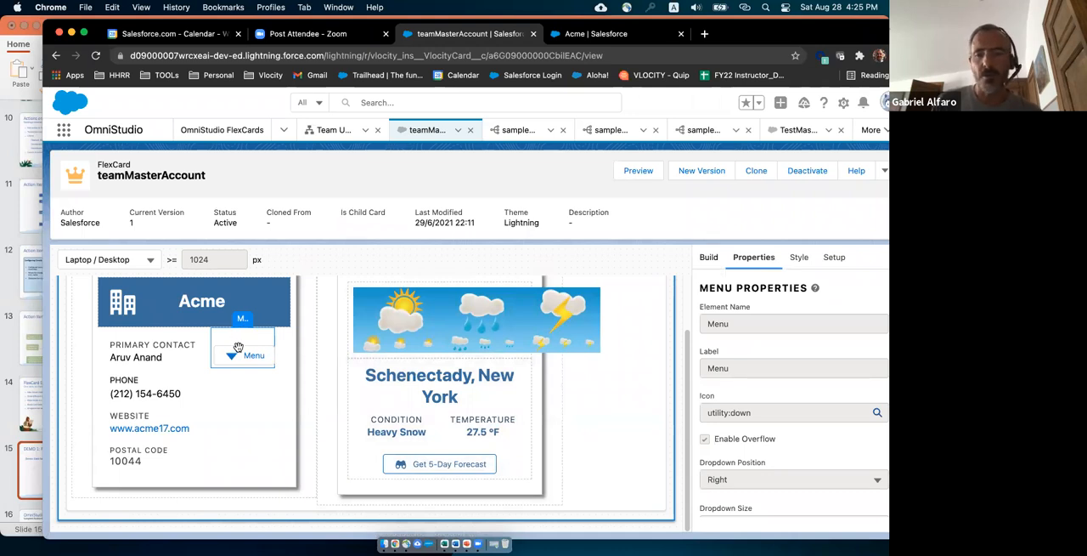
pyautogui.scroll(-5, 777, 348)
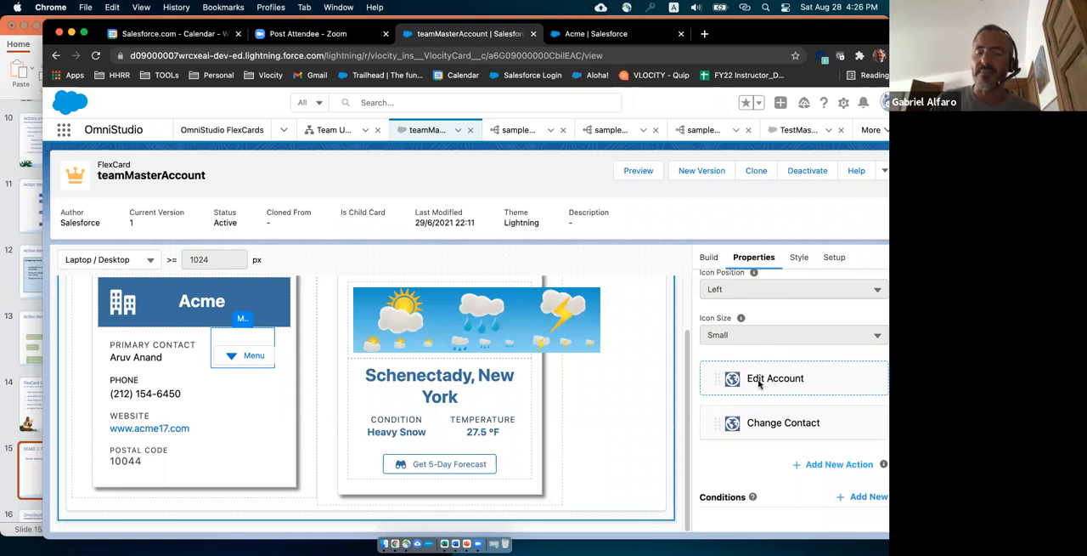
# Review the Edit Account menu action's properties, including its action type, Omniscript, context ID and open target, and close them without changes.
pyautogui.moveTo(780, 39); pyautogui.dragTo(728, 36)
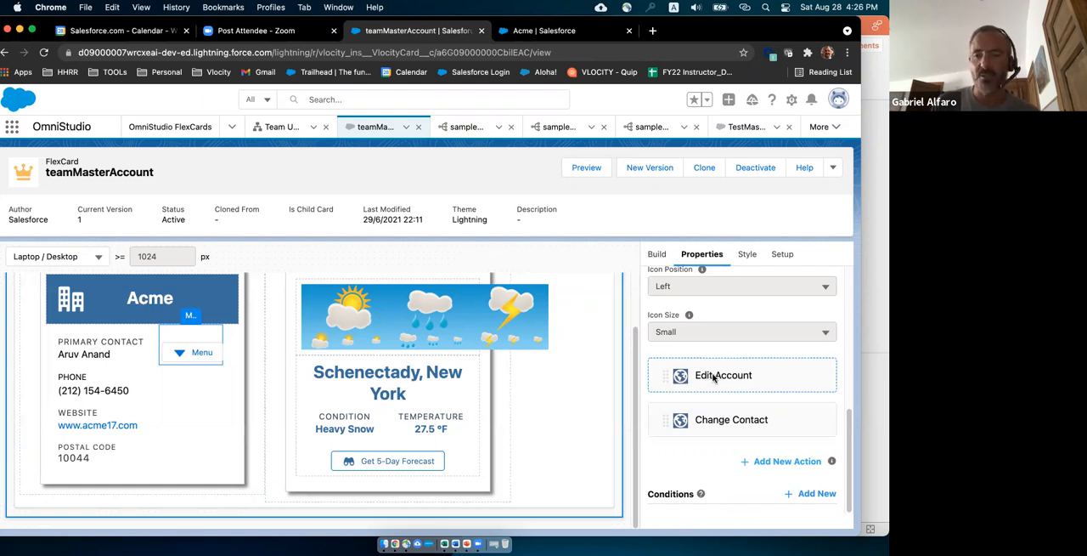
pyautogui.moveTo(746, 372)
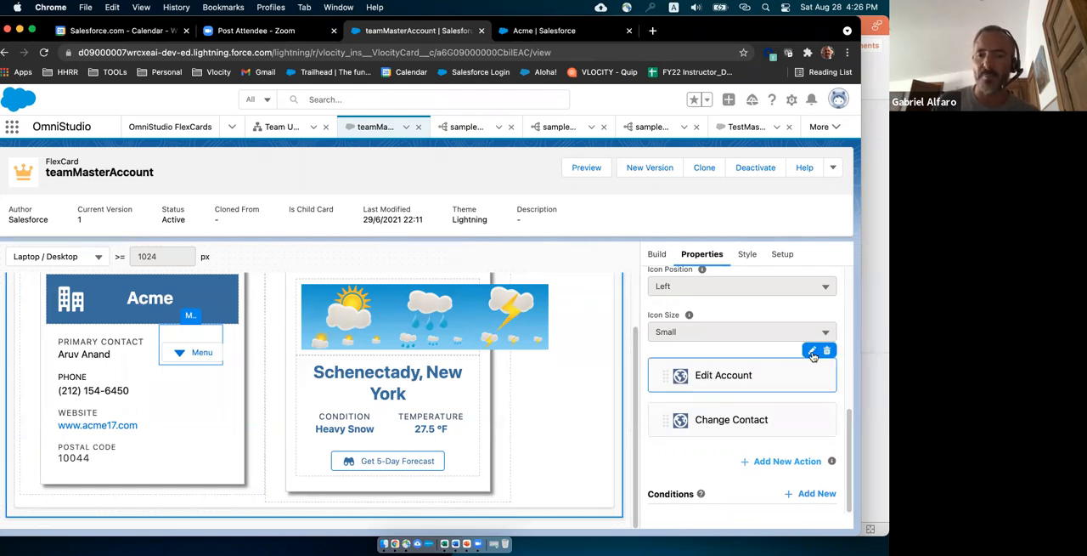
pyautogui.click(812, 352)
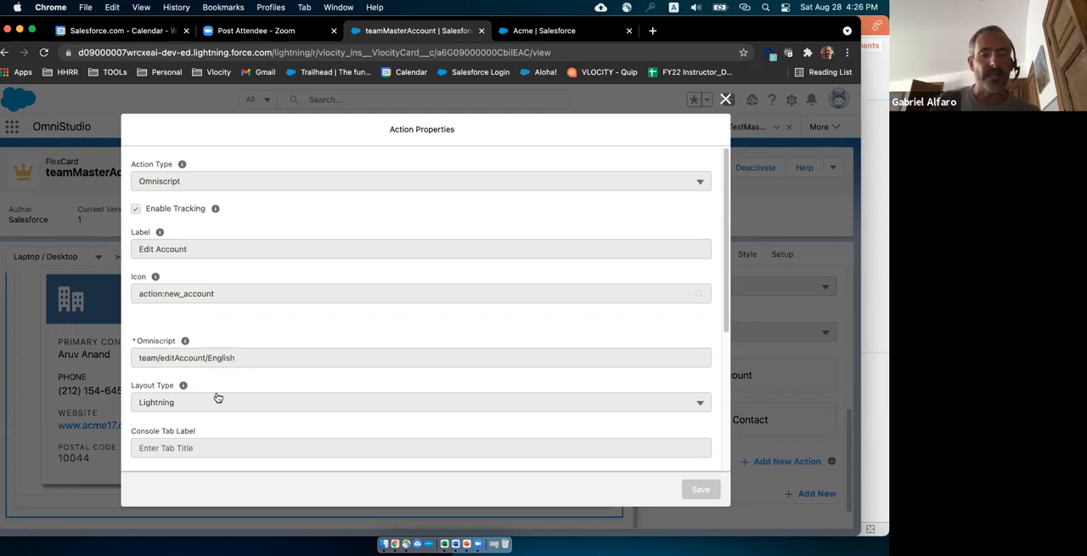
pyautogui.scroll(-5, 215, 389)
pyautogui.scroll(-1, 203, 370)
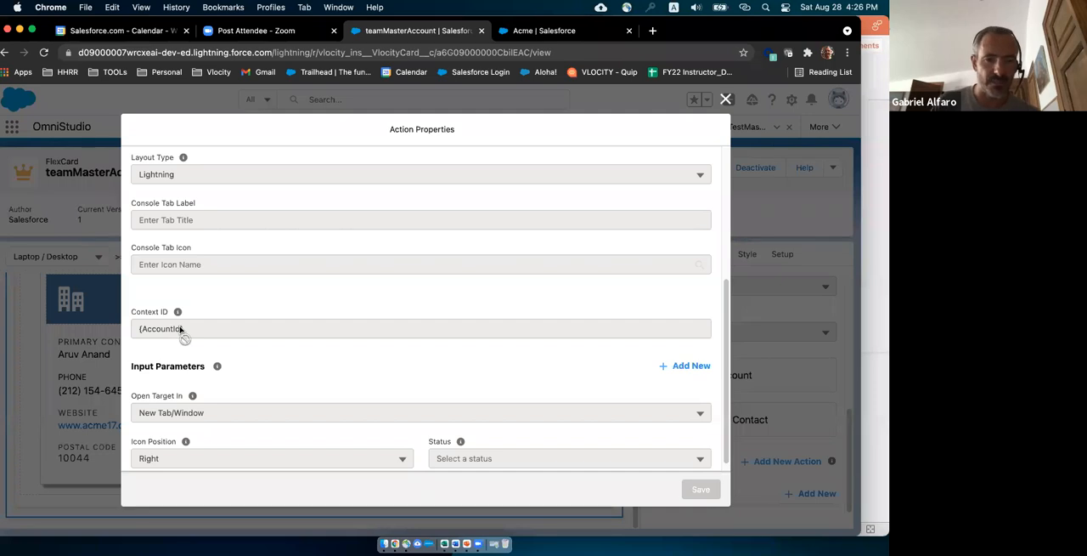
pyautogui.scroll(-1, 211, 355)
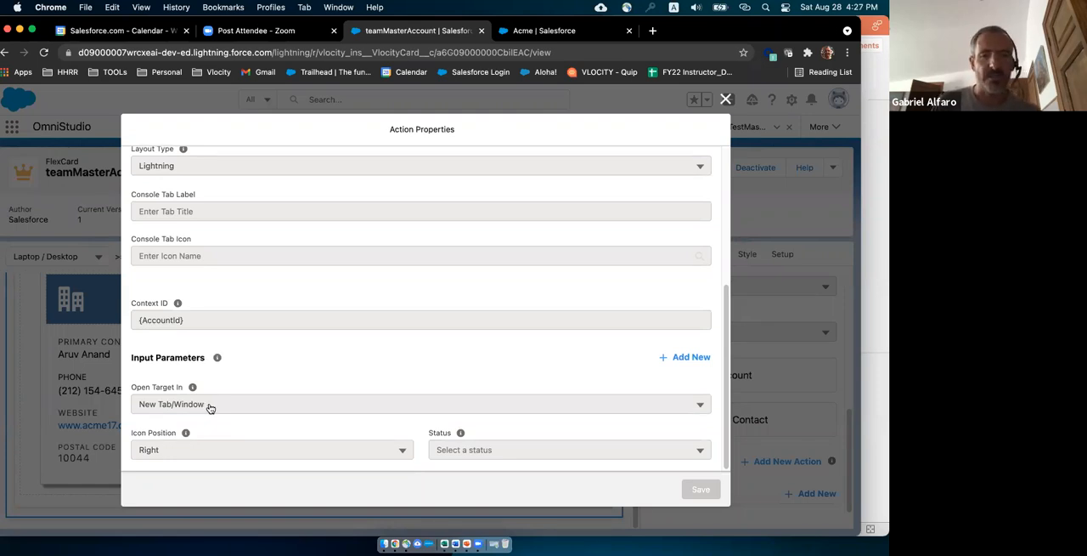
pyautogui.scroll(1, 216, 389)
pyautogui.scroll(5, 215, 388)
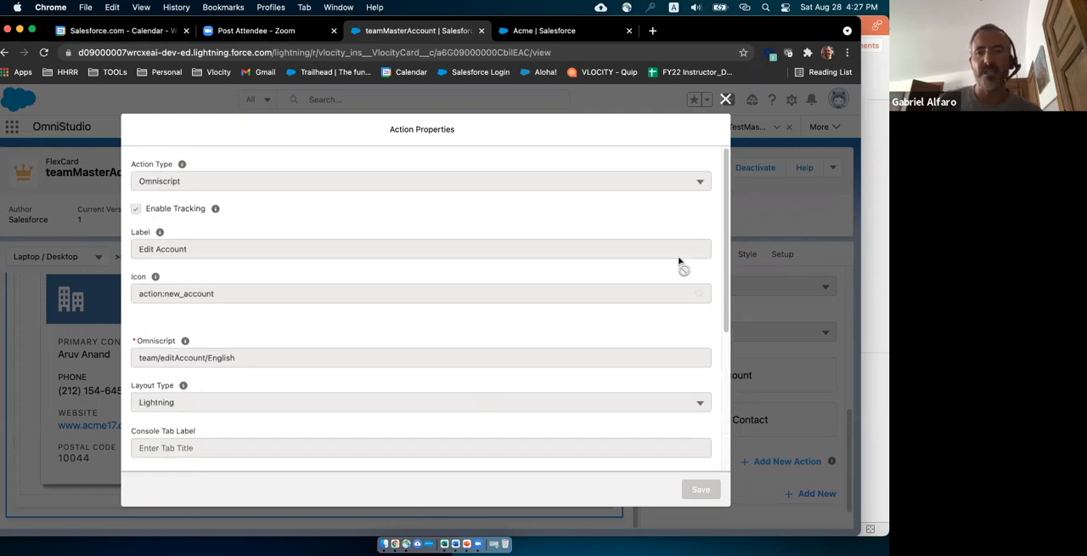
pyautogui.click(725, 100)
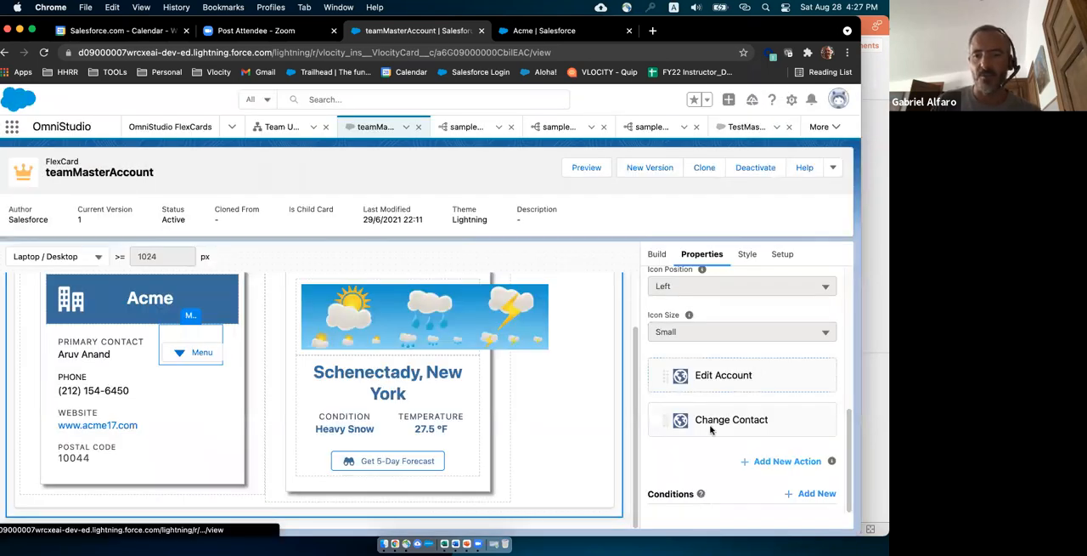
# Review the Change Contact menu action's properties, including its action type, action name and context ID, and return to the PowerPoint presentation.
pyautogui.moveTo(708, 425)
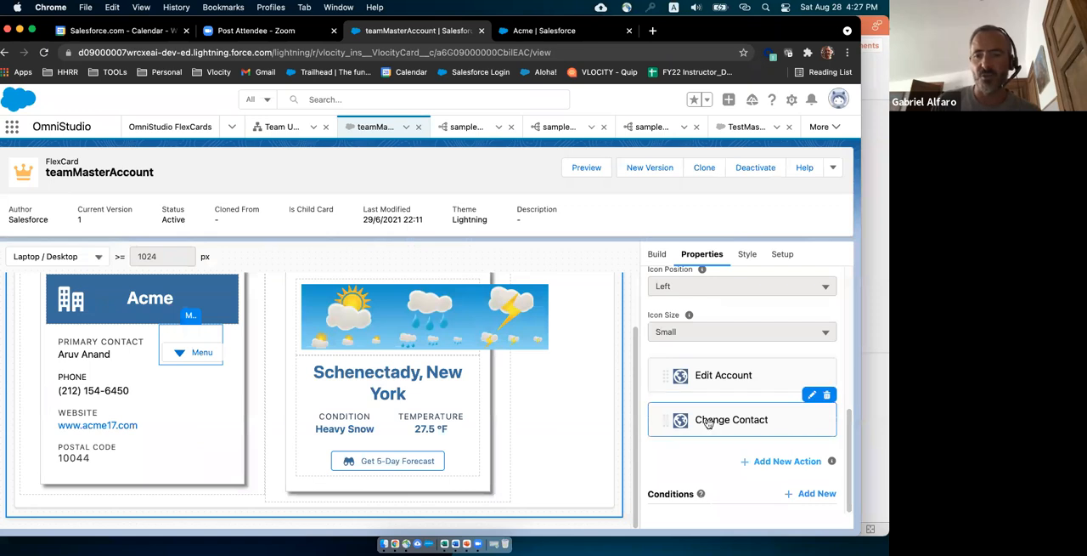
pyautogui.click(812, 396)
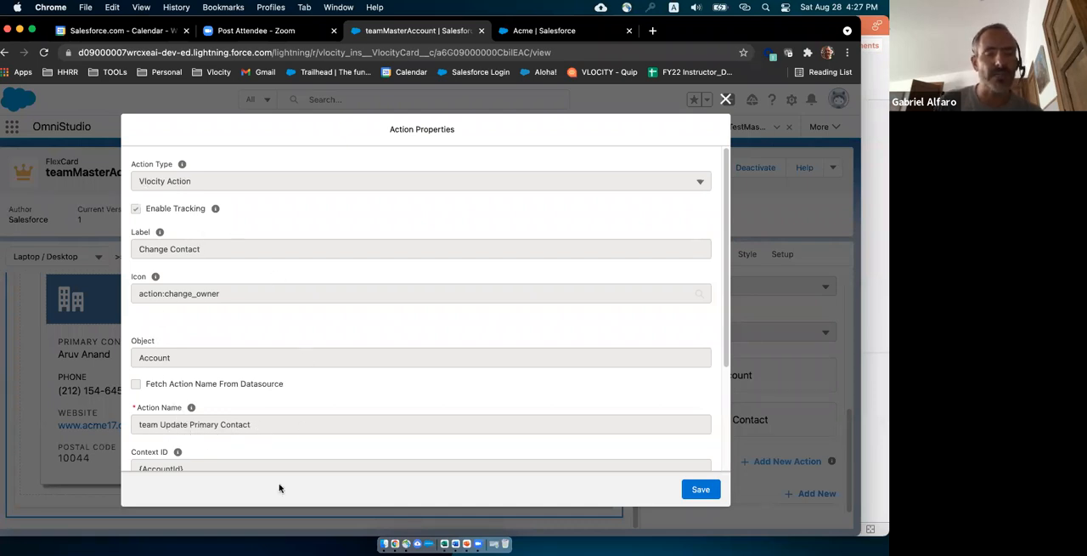
pyautogui.scroll(-4, 351, 430)
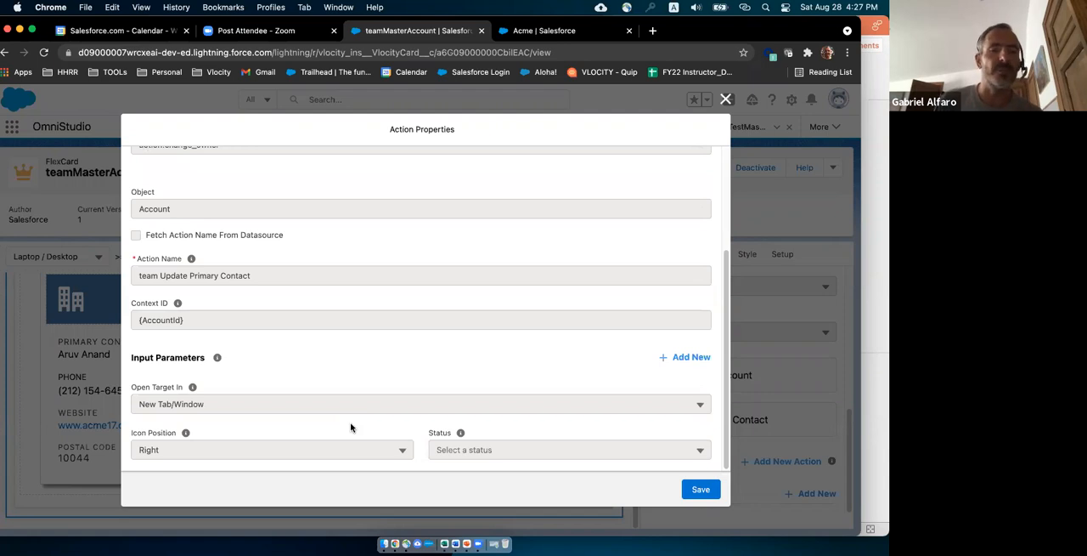
pyautogui.scroll(2, 351, 427)
pyautogui.scroll(3, 351, 427)
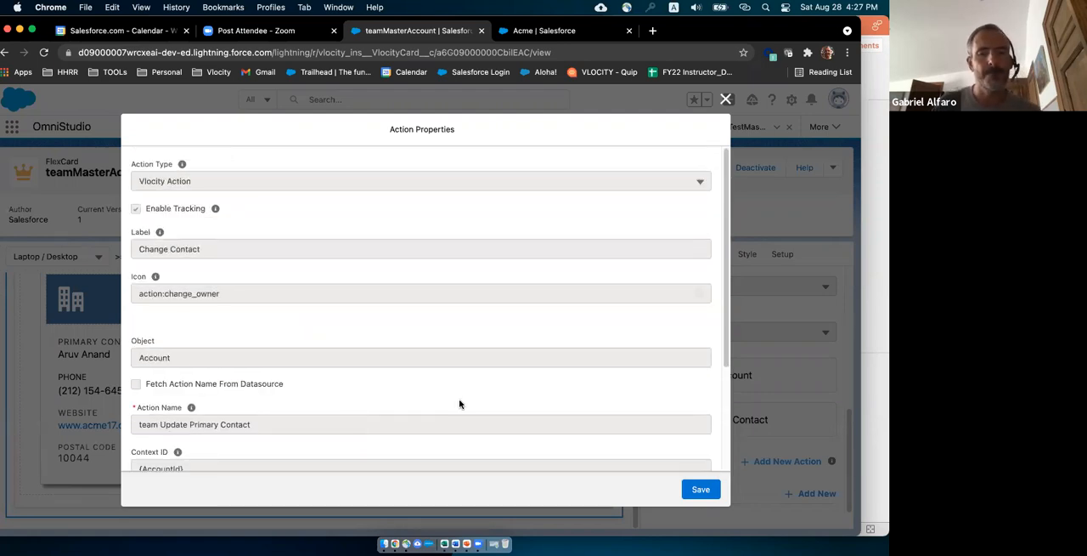
pyautogui.click(727, 98)
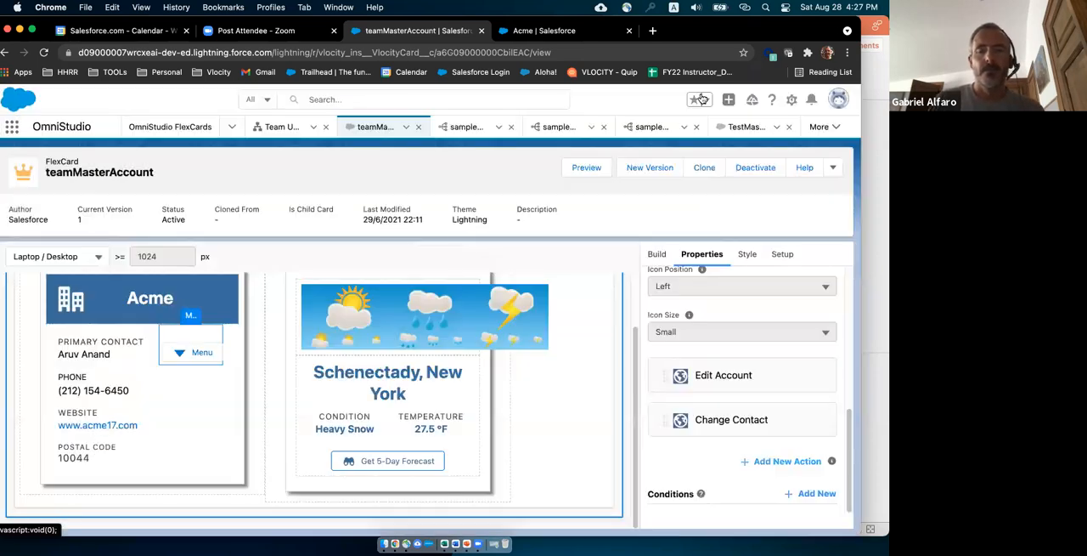
pyautogui.moveTo(696, 27); pyautogui.dragTo(890, 46)
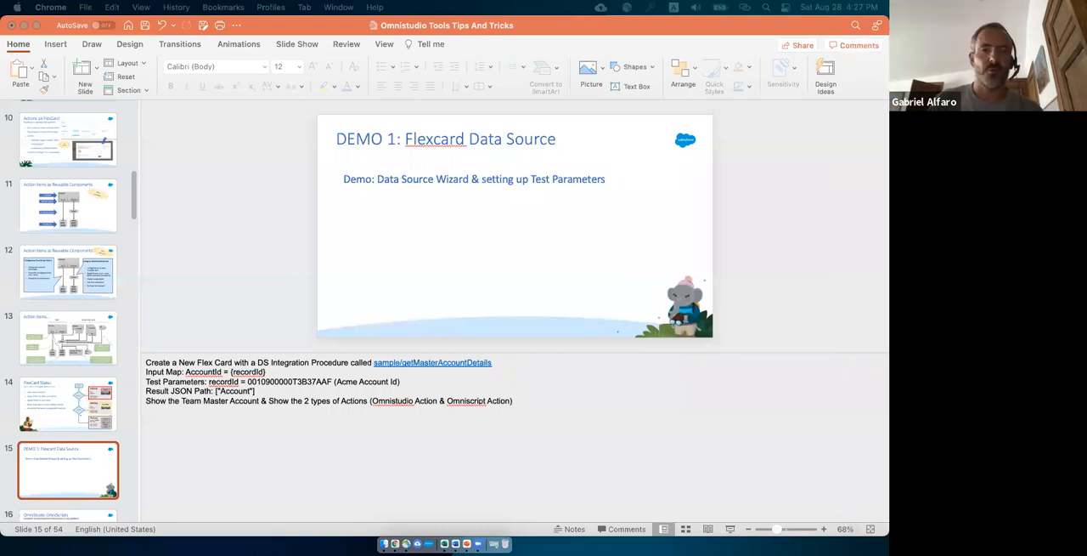
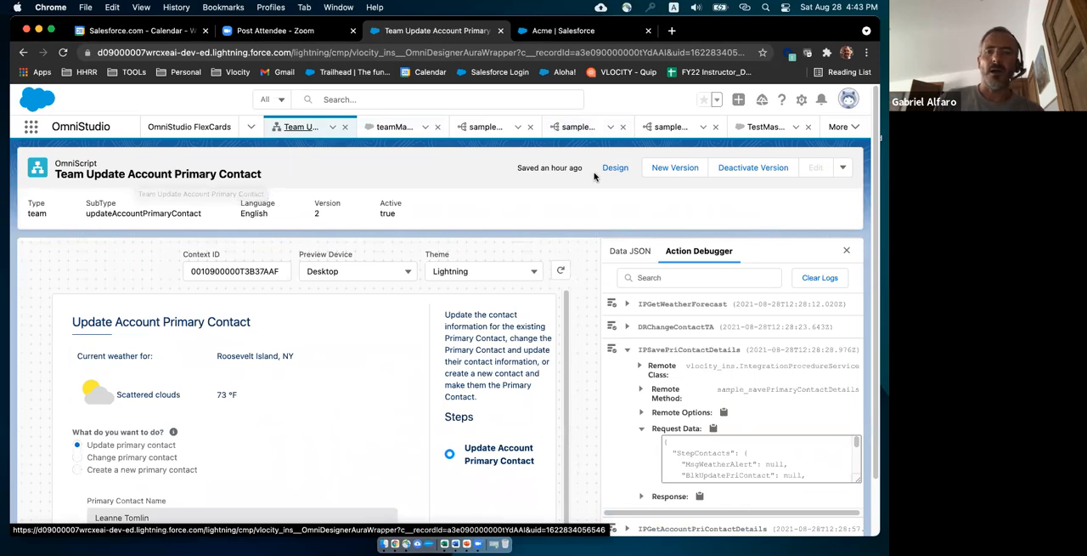
# Switch the Team Update Account Primary Contact OmniScript from preview to design view and review the elements inside its StepContacts step.
pyautogui.click(620, 171)
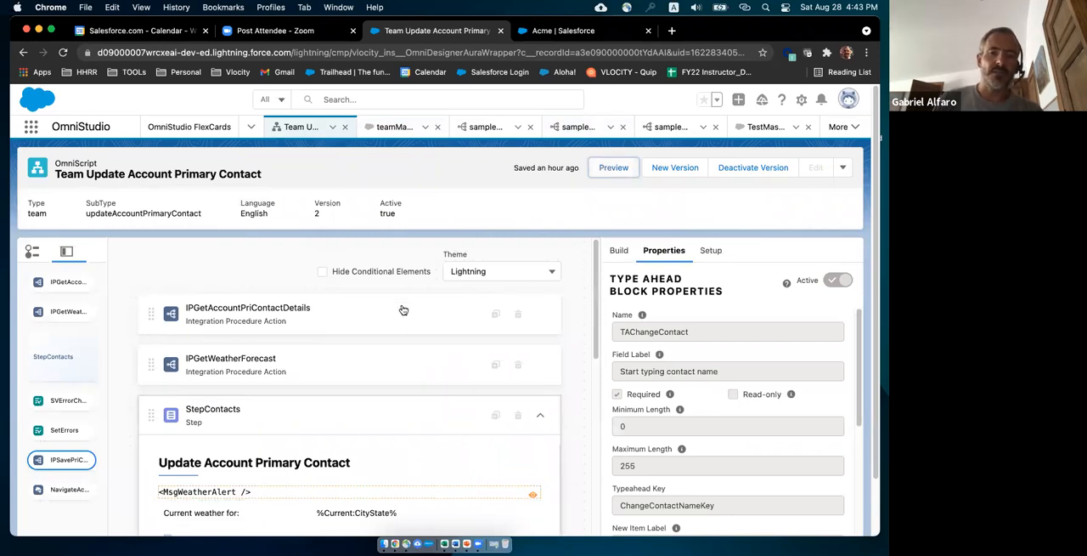
pyautogui.click(540, 415)
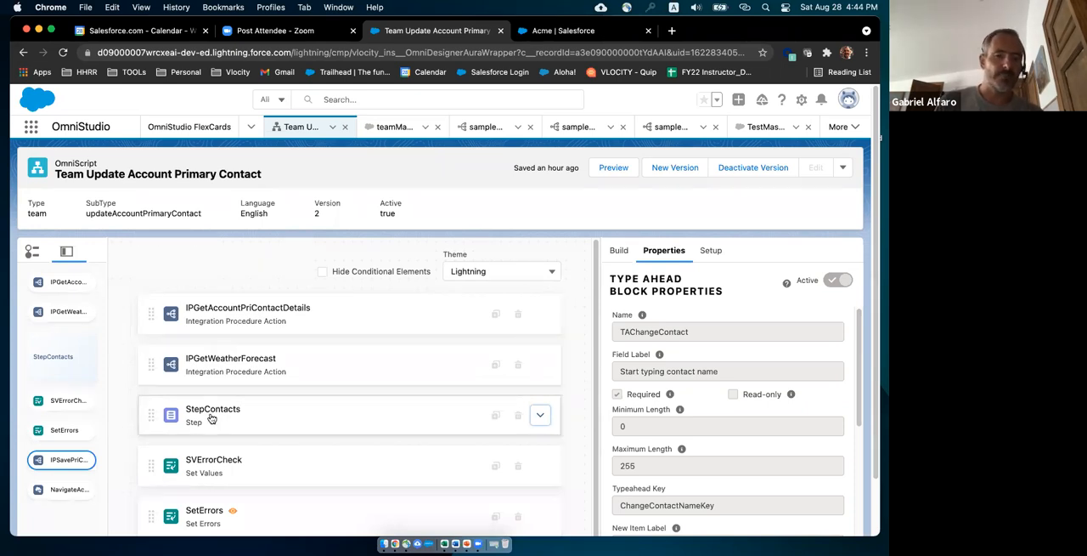
pyautogui.click(540, 418)
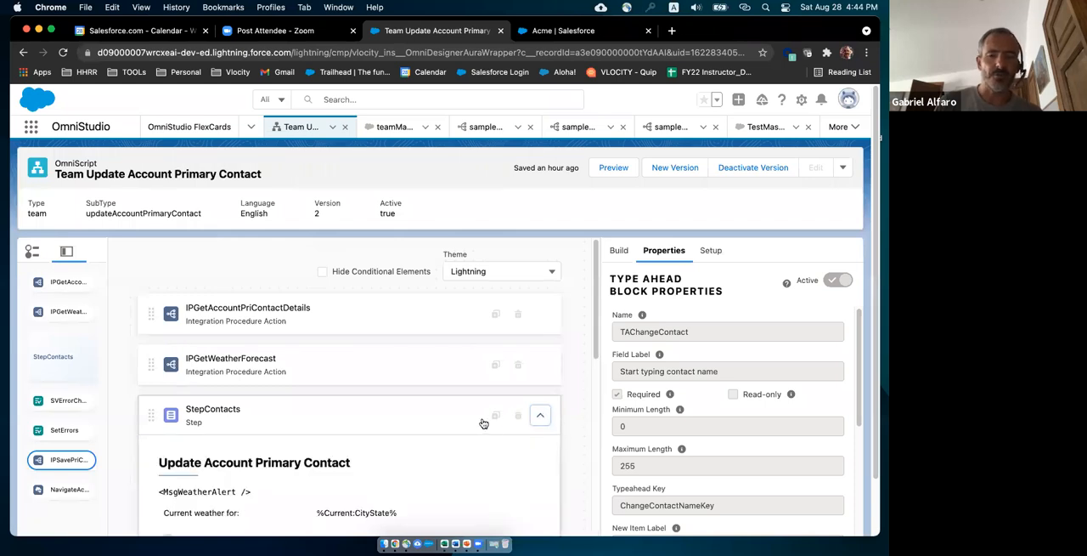
pyautogui.scroll(-2, 481, 422)
pyautogui.scroll(-4, 482, 421)
pyautogui.scroll(2, 475, 416)
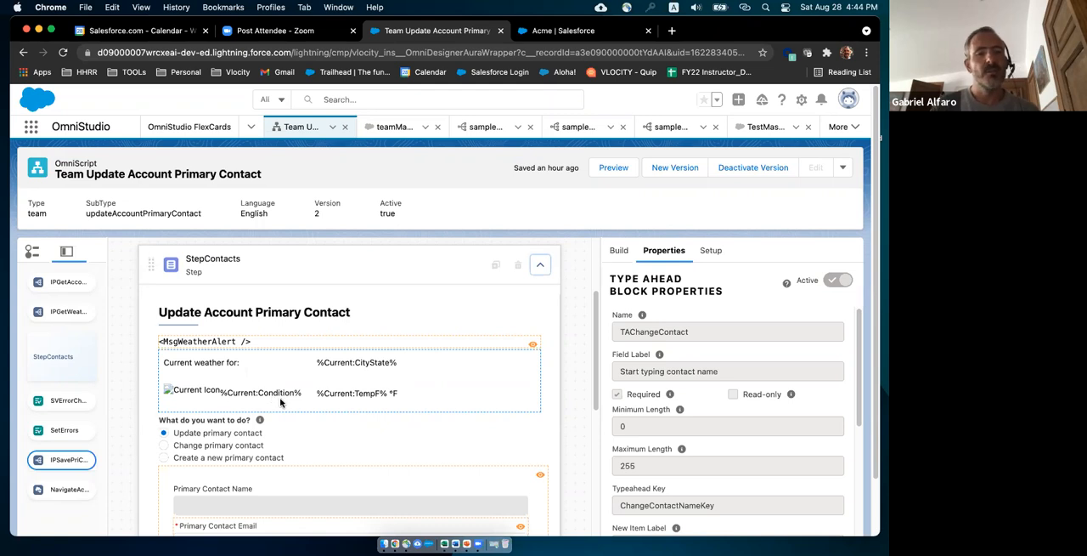
pyautogui.scroll(-2, 272, 391)
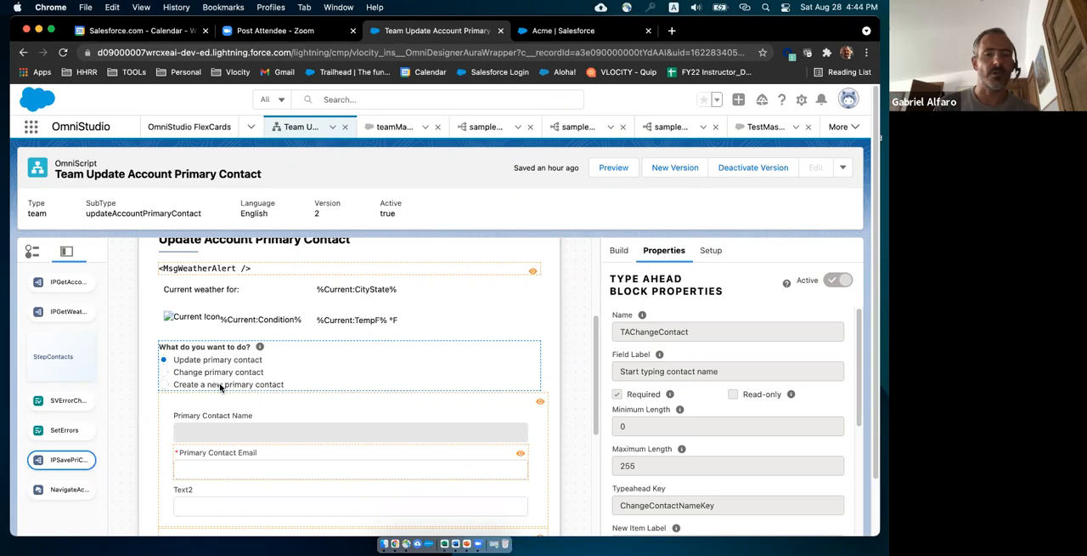
pyautogui.scroll(-1, 271, 393)
pyautogui.scroll(-2, 271, 390)
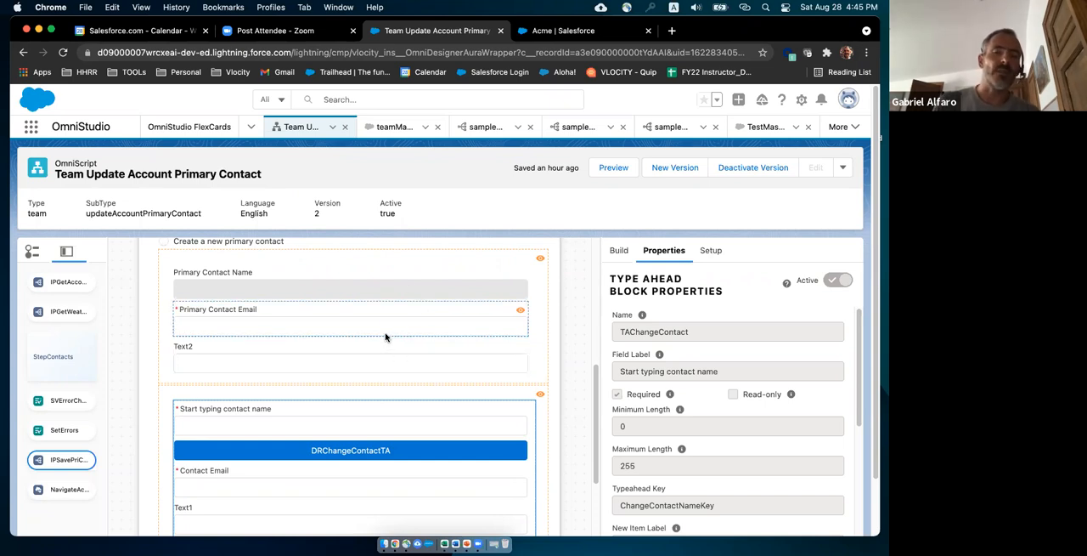
# Check the conditional view of each of the update, change and create contact blocks in the StepContacts step.
pyautogui.scroll(3, 385, 334)
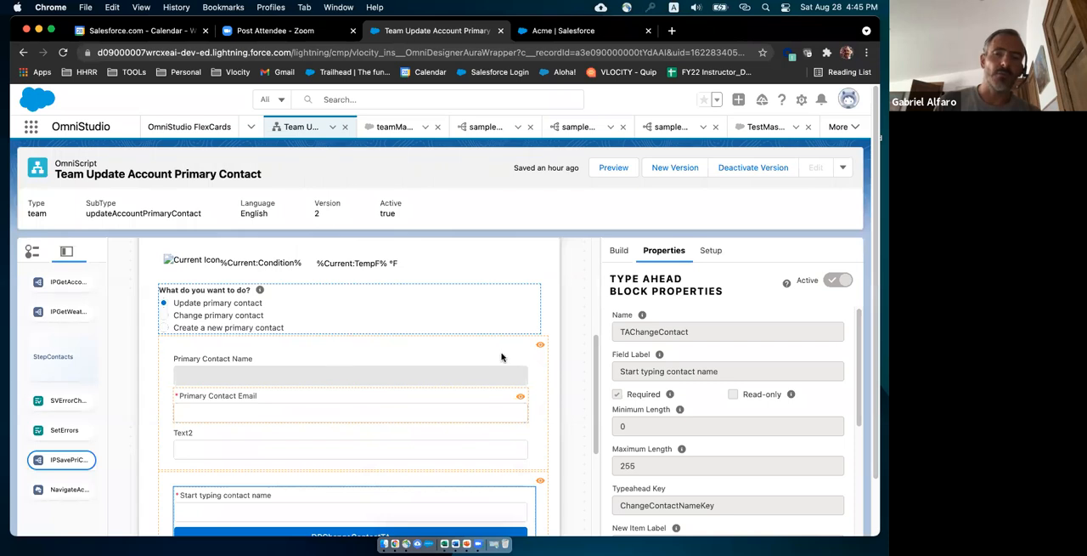
pyautogui.moveTo(541, 348)
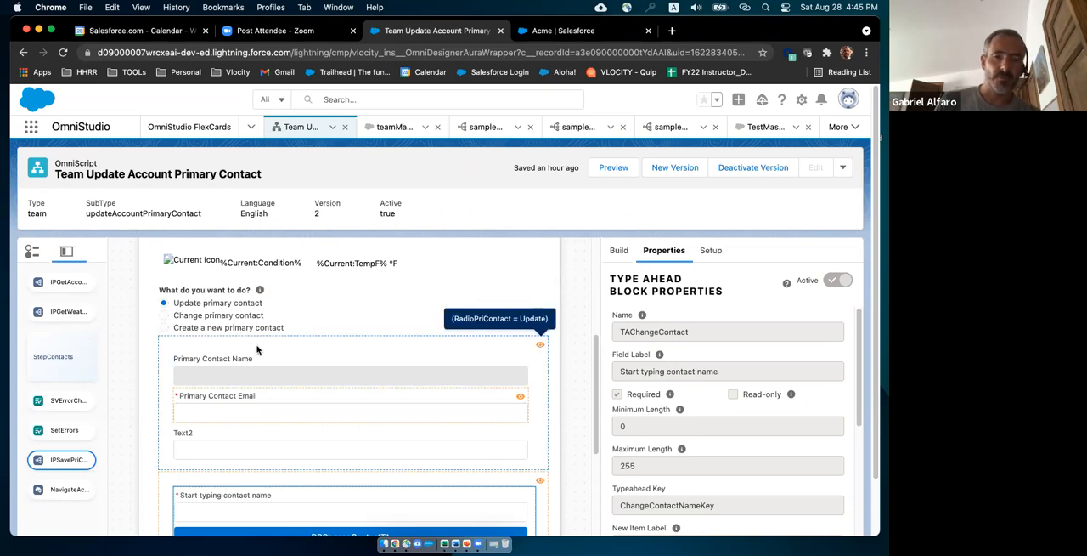
pyautogui.moveTo(541, 483)
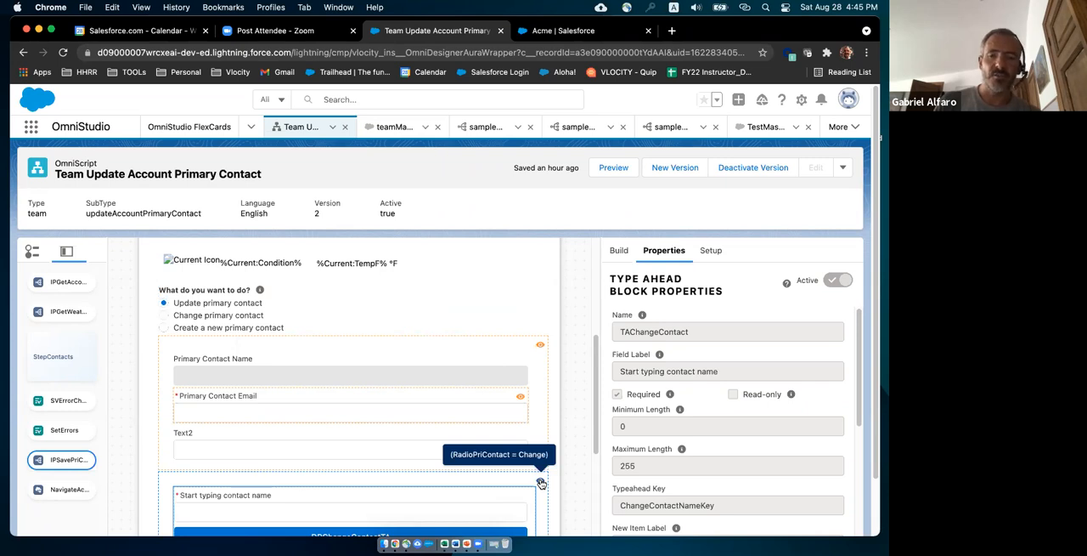
pyautogui.scroll(-5, 542, 482)
pyautogui.moveTo(541, 434)
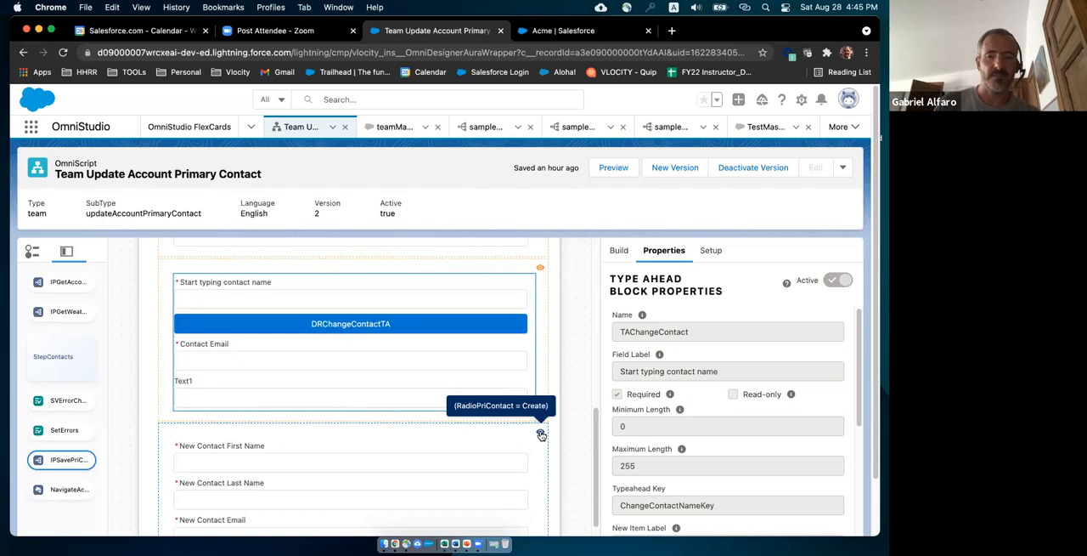
pyautogui.scroll(-4, 541, 434)
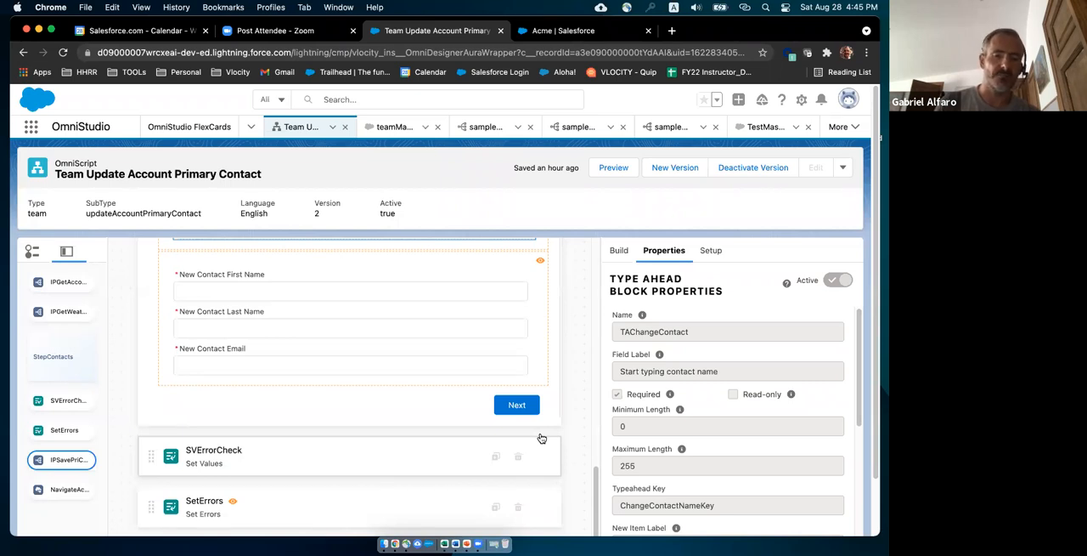
# Review the elements that follow StepContacts, including the condition on SetErrors, and look back over the step's contact fields.
pyautogui.scroll(-1, 543, 442)
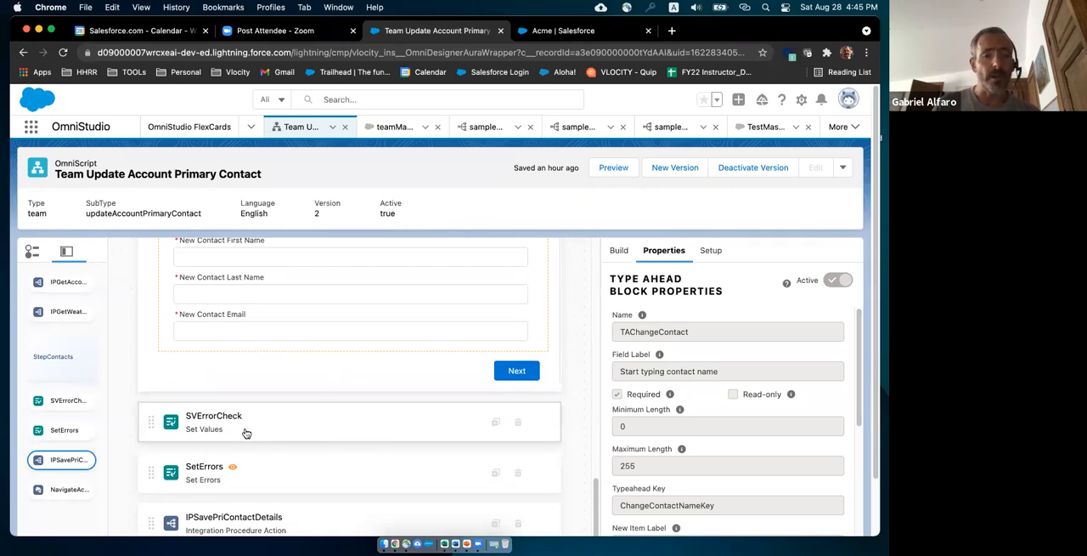
pyautogui.scroll(-2, 266, 392)
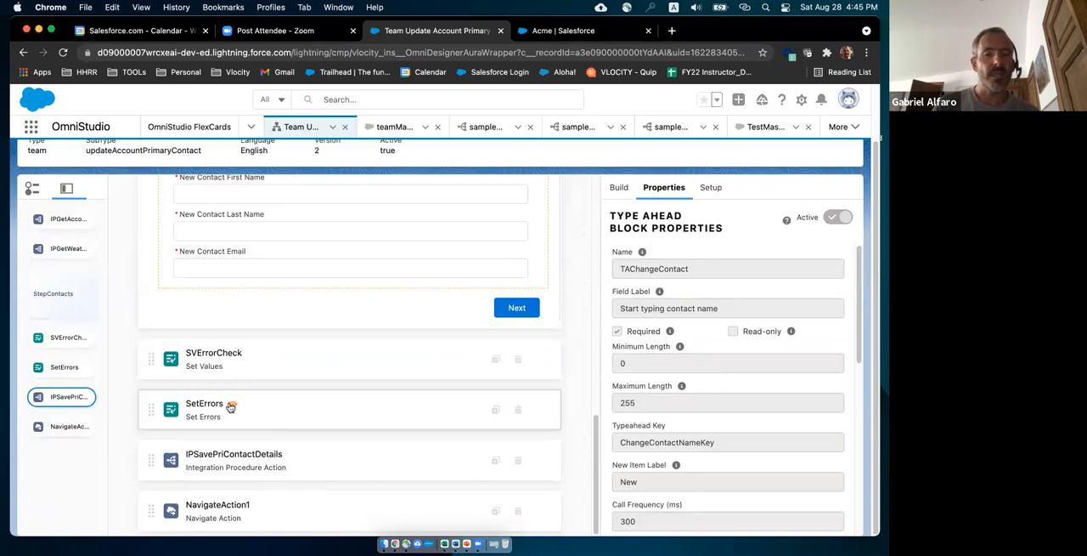
pyautogui.moveTo(233, 406)
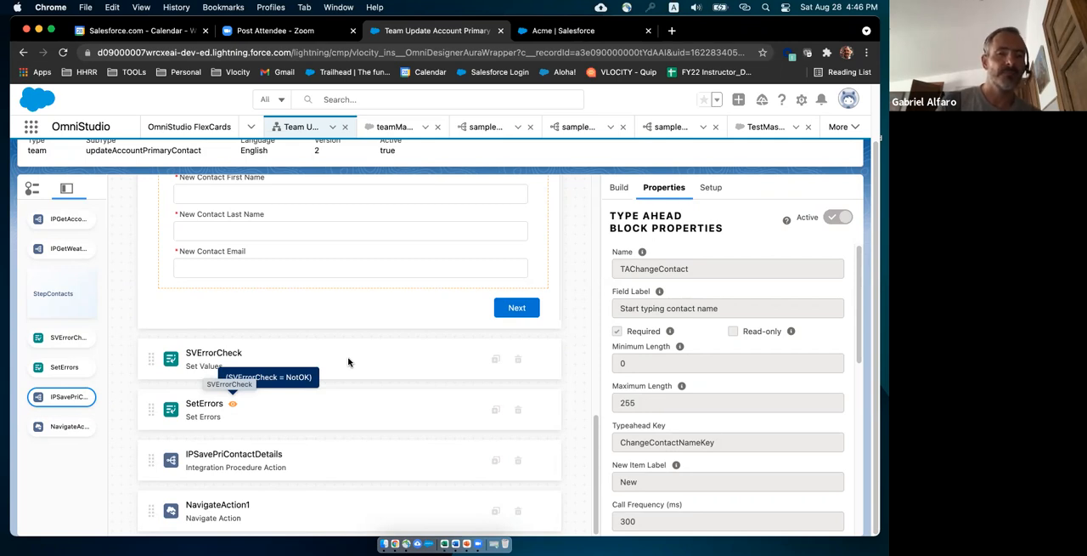
pyautogui.scroll(10, 350, 363)
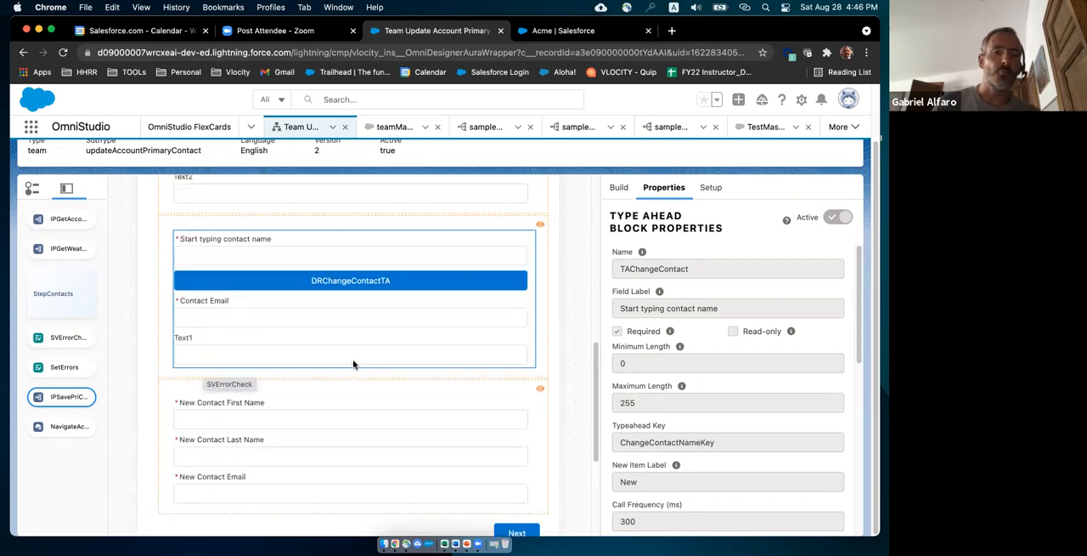
pyautogui.scroll(1, 353, 367)
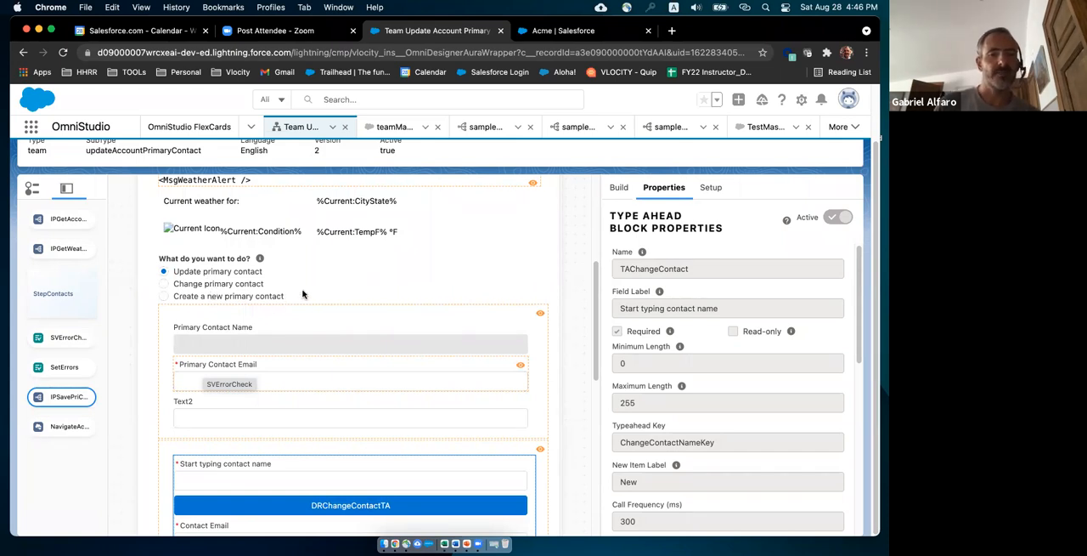
pyautogui.scroll(-5, 304, 296)
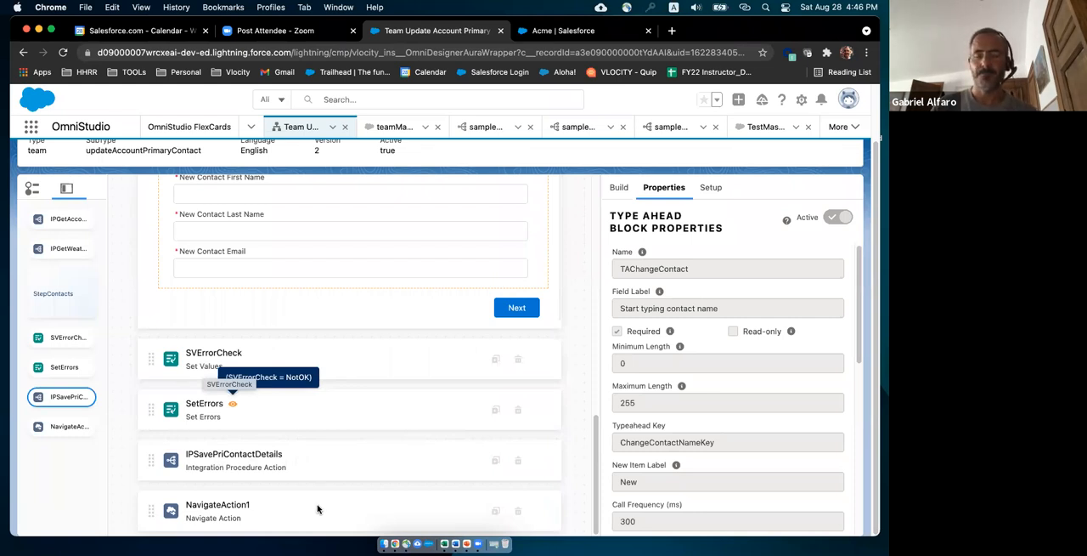
pyautogui.scroll(1, 467, 323)
pyautogui.scroll(10, 465, 323)
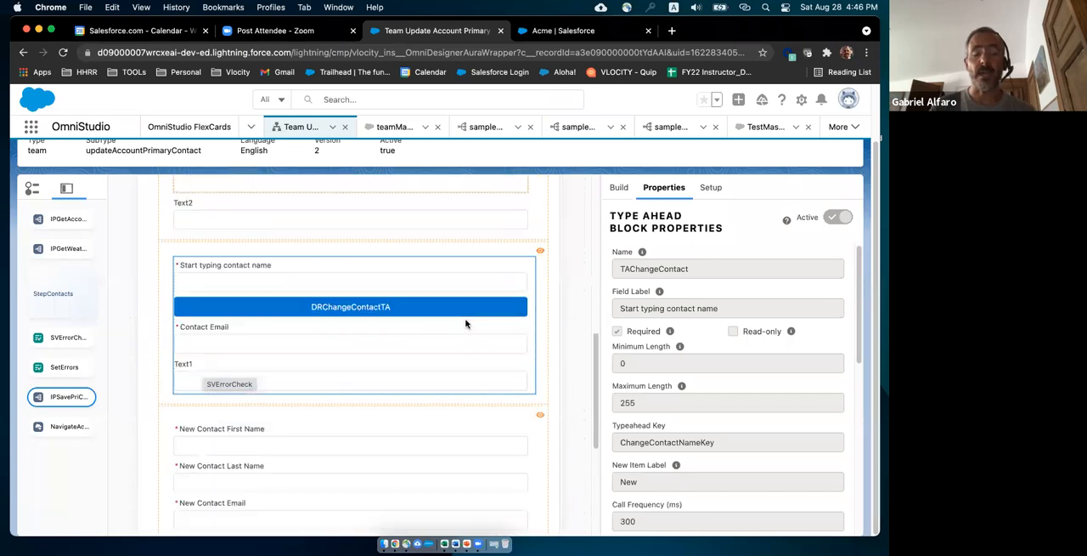
pyautogui.scroll(1, 465, 322)
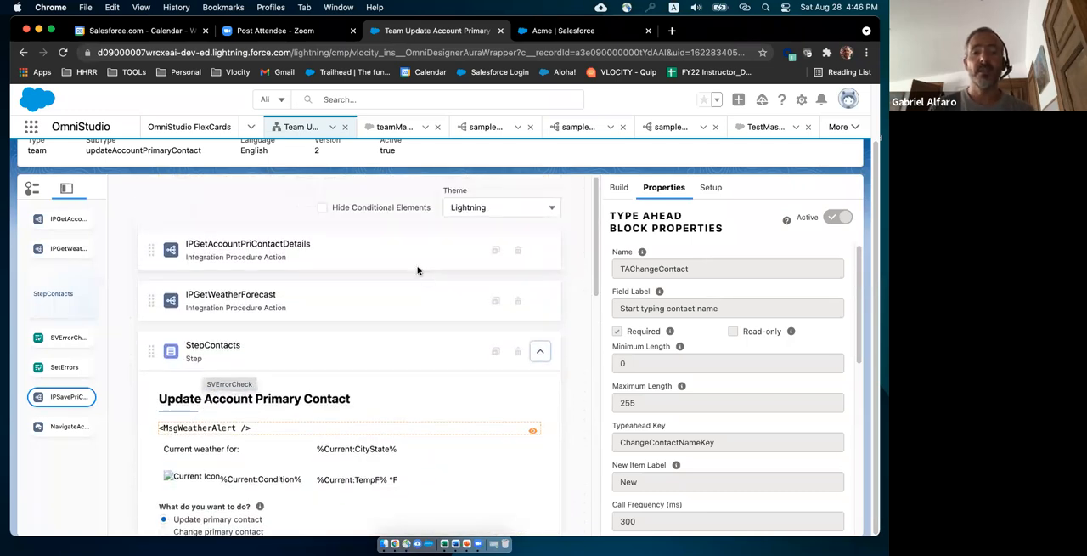
# Review the IPGetAccountPriContactDetails action's properties, including its integration procedure, remote properties and send/response transformations.
pyautogui.click(323, 251)
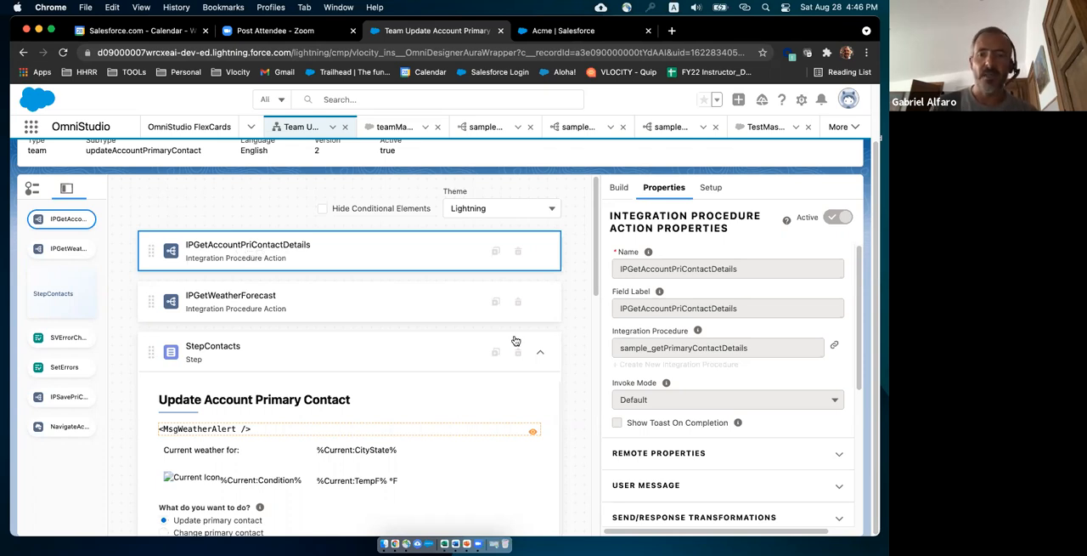
pyautogui.scroll(-2, 670, 377)
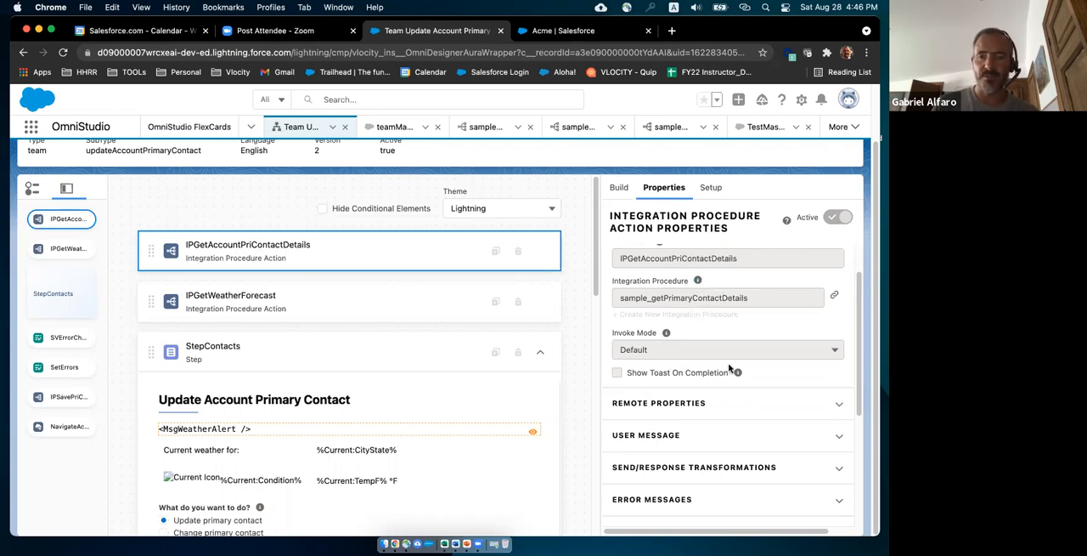
pyautogui.click(840, 408)
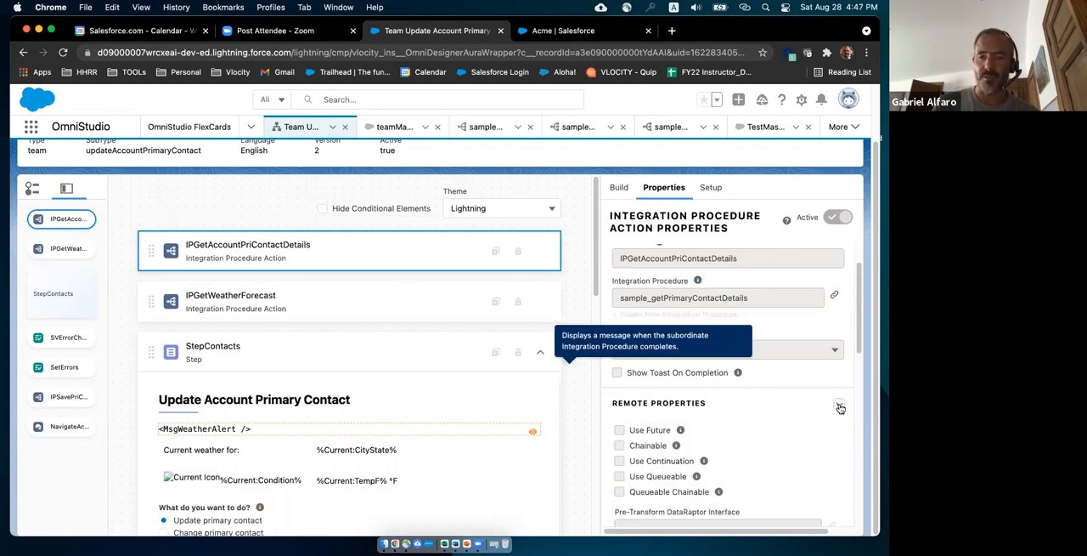
pyautogui.scroll(-3, 828, 413)
pyautogui.scroll(-5, 817, 416)
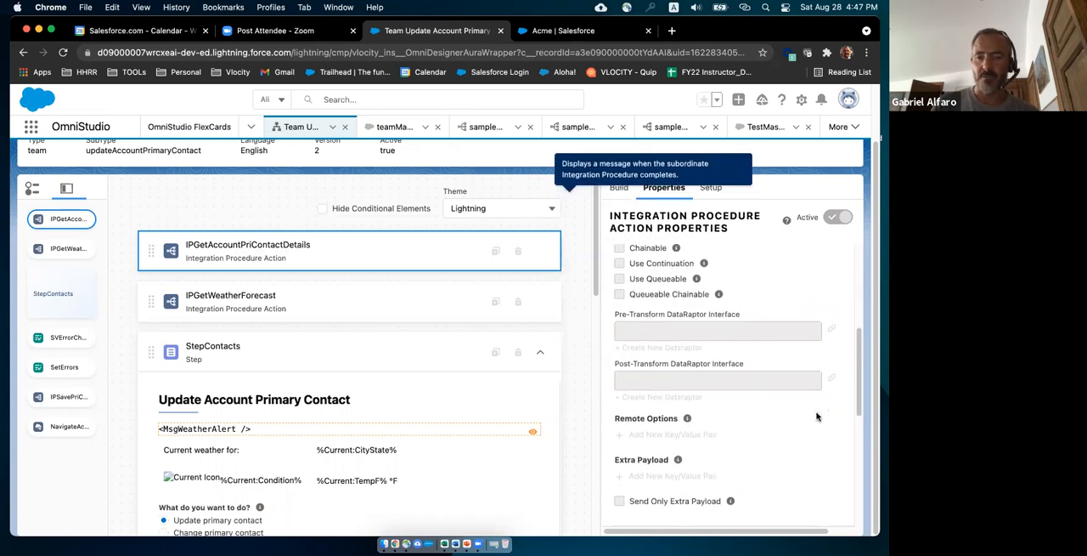
pyautogui.scroll(5, 812, 412)
pyautogui.scroll(1, 808, 407)
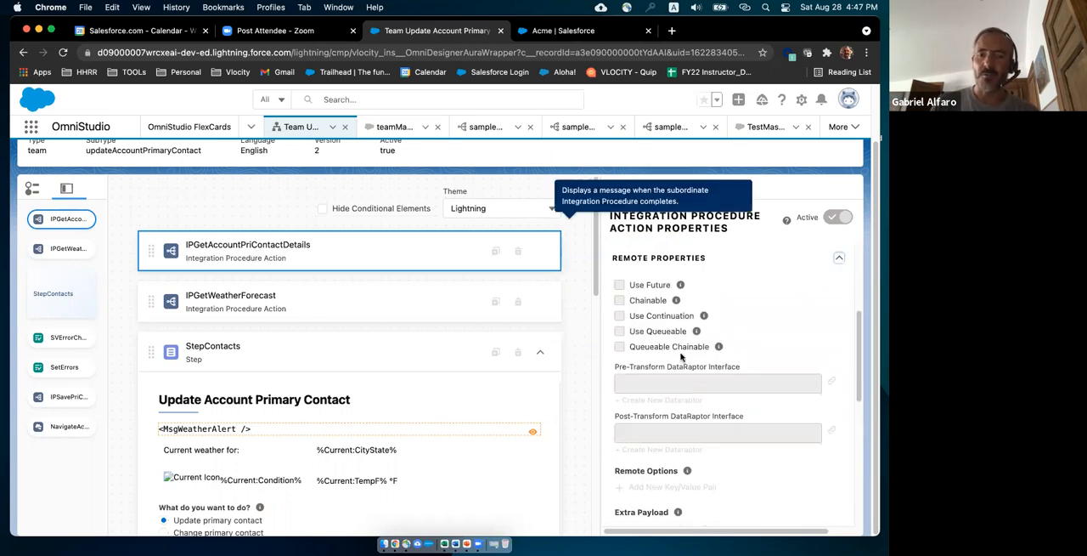
pyautogui.scroll(-5, 709, 462)
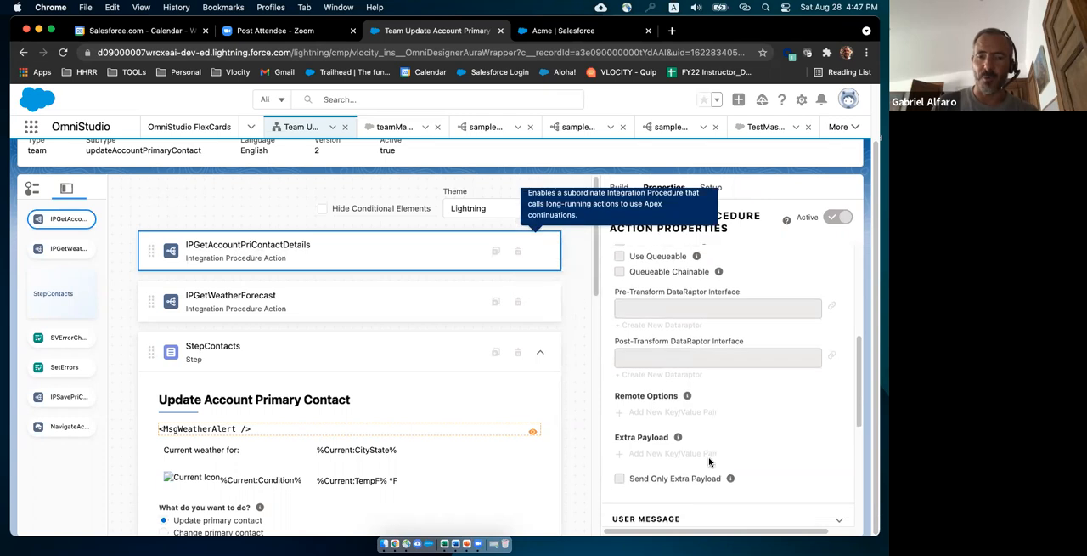
pyautogui.scroll(-2, 710, 458)
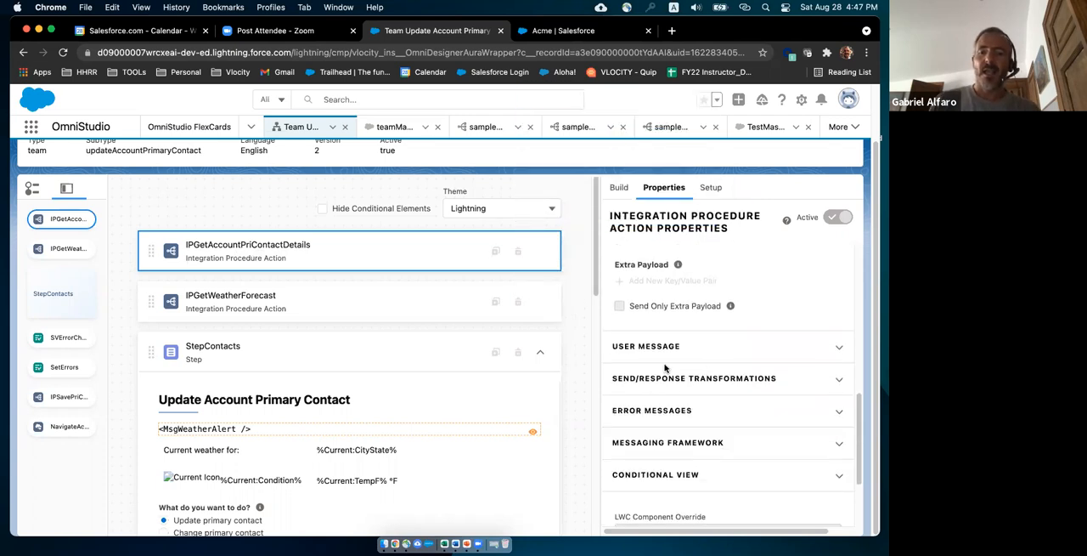
pyautogui.click(839, 383)
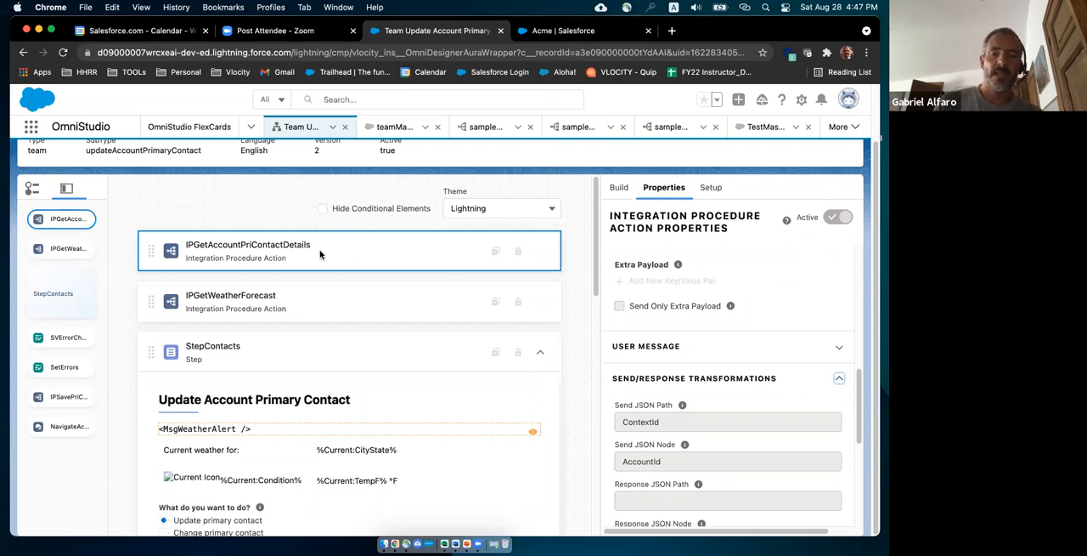
# Review the IPGetWeatherForecast action's integration procedure, extra payload and Send Only Extra Payload setting, and collapse the StepContacts step.
pyautogui.click(313, 302)
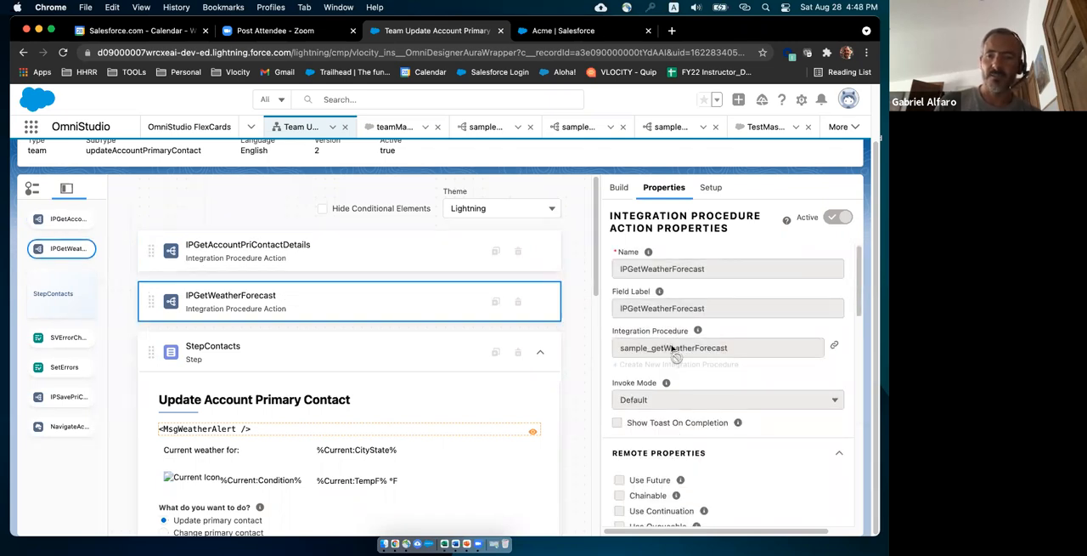
pyautogui.scroll(-1, 671, 348)
pyautogui.scroll(-6, 671, 349)
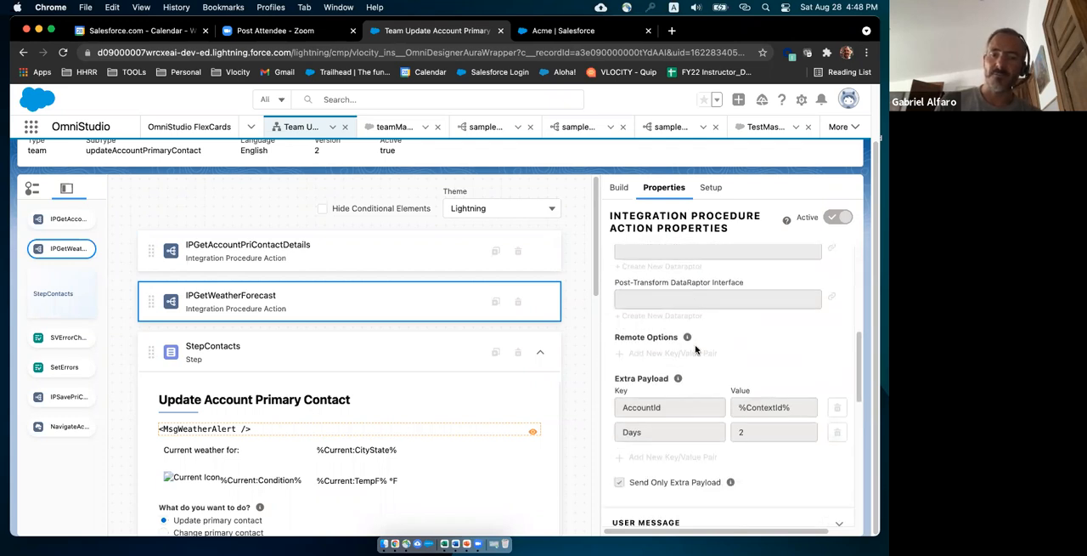
pyautogui.scroll(5, 695, 348)
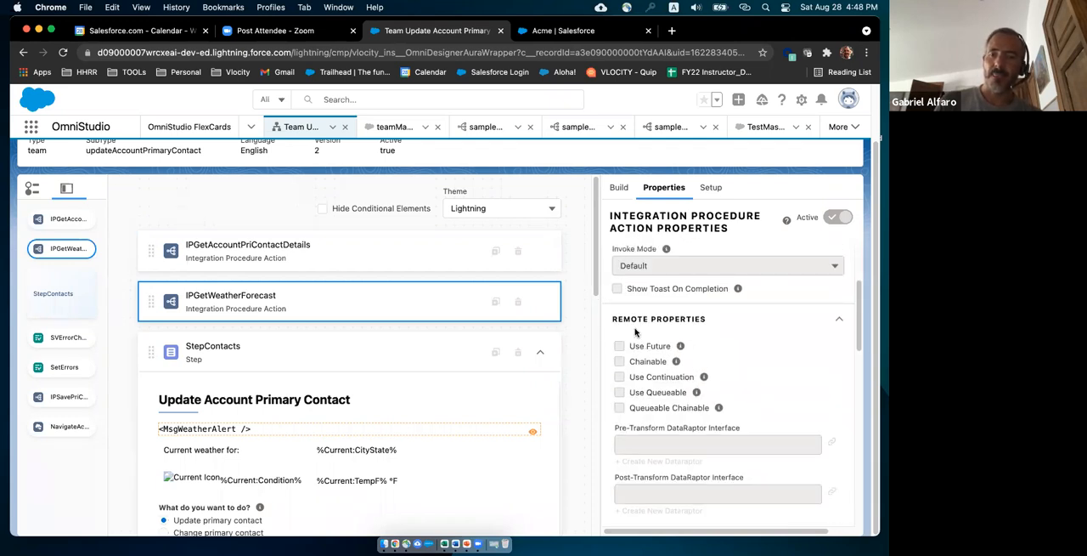
pyautogui.scroll(-5, 723, 366)
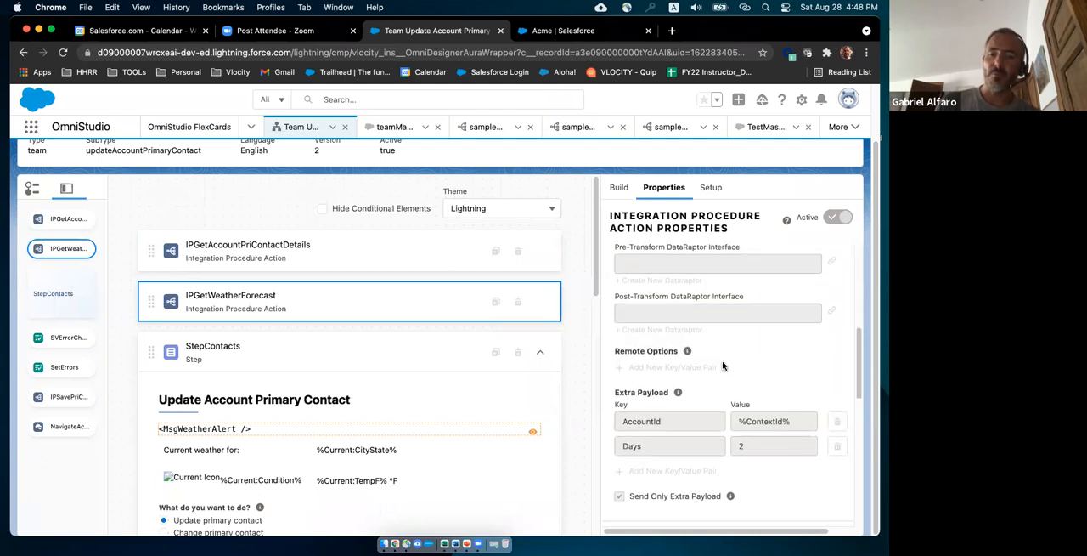
pyautogui.scroll(-1, 723, 366)
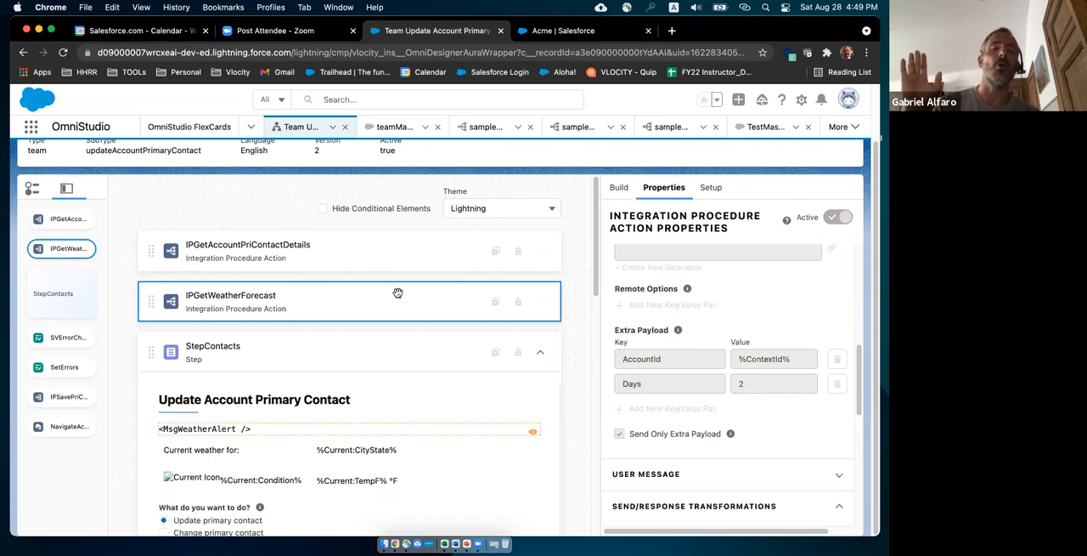
pyautogui.click(619, 434)
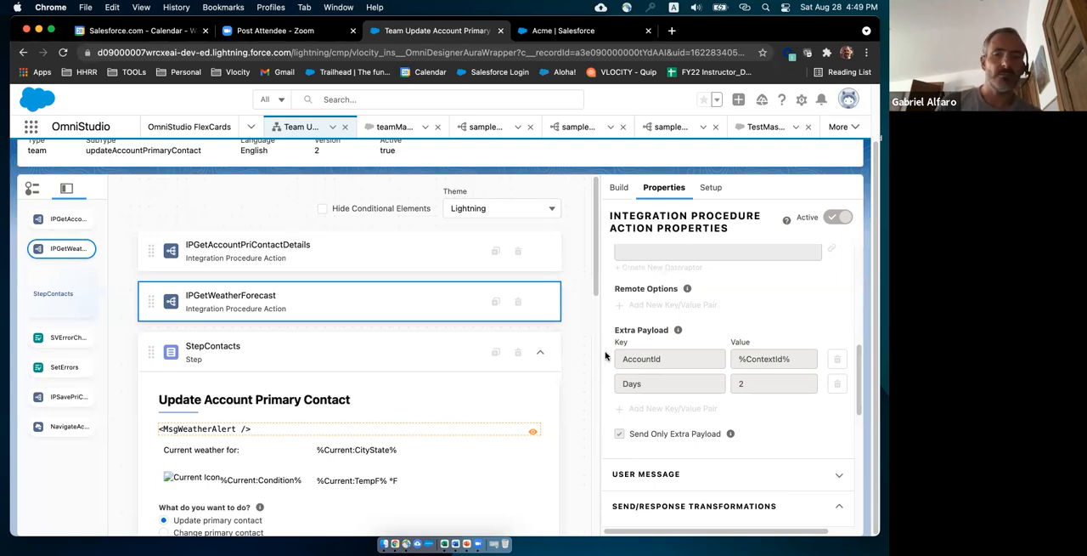
pyautogui.click(540, 353)
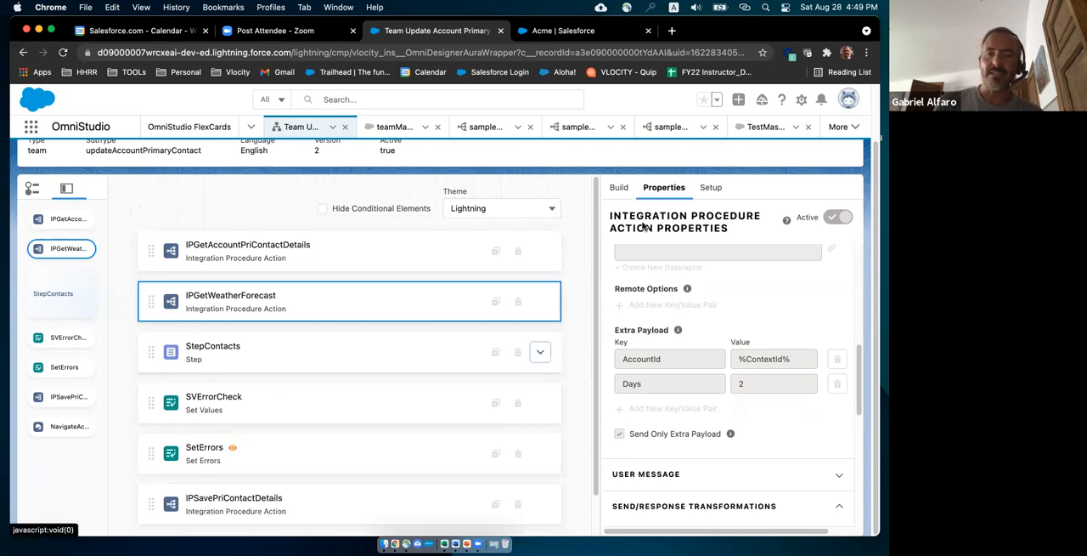
pyautogui.scroll(3, 644, 227)
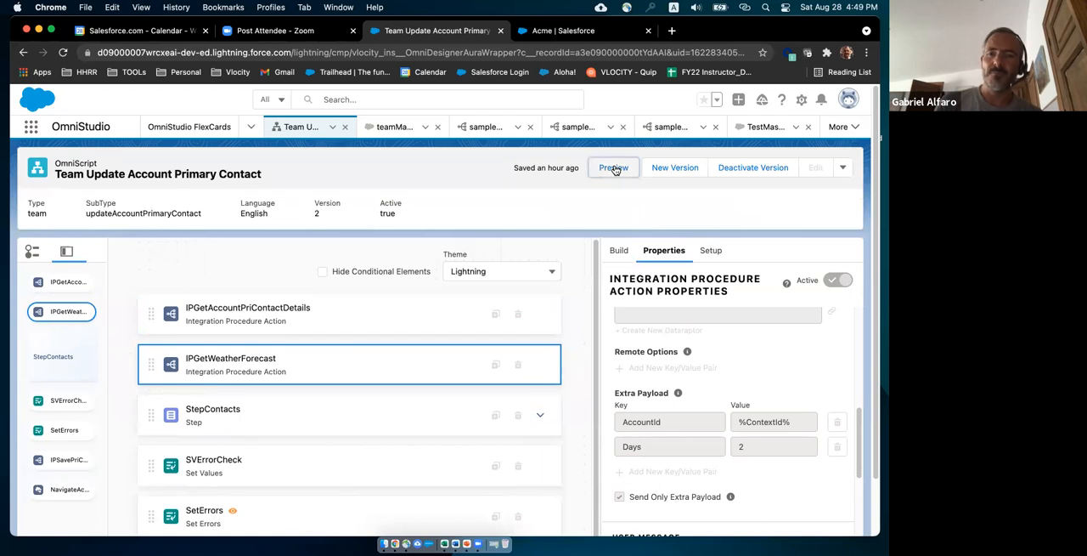
# Preview the OmniScript with the old Action Debugger logs cleared, and close and reopen the debug panel.
pyautogui.click(613, 168)
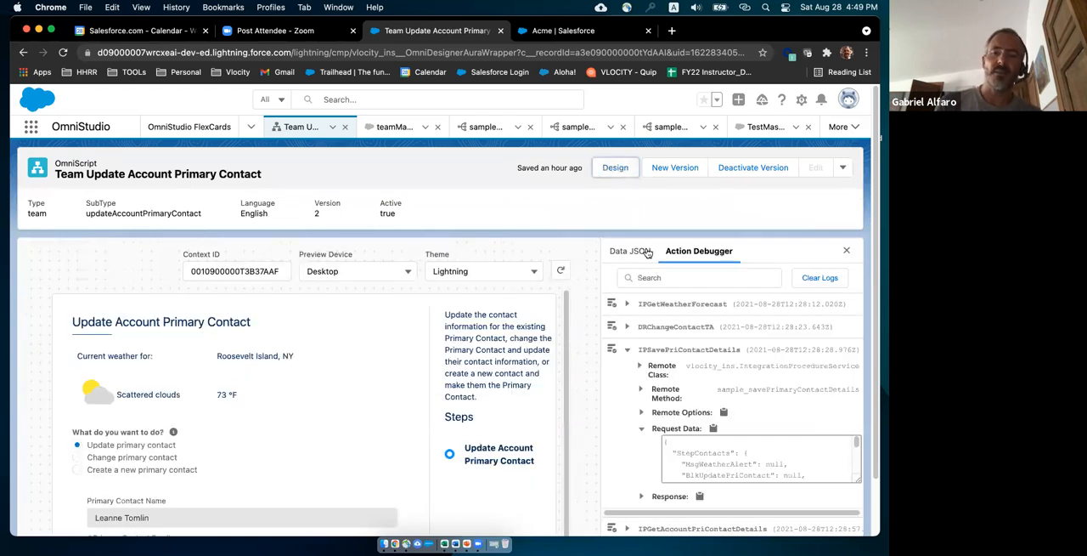
pyautogui.click(824, 279)
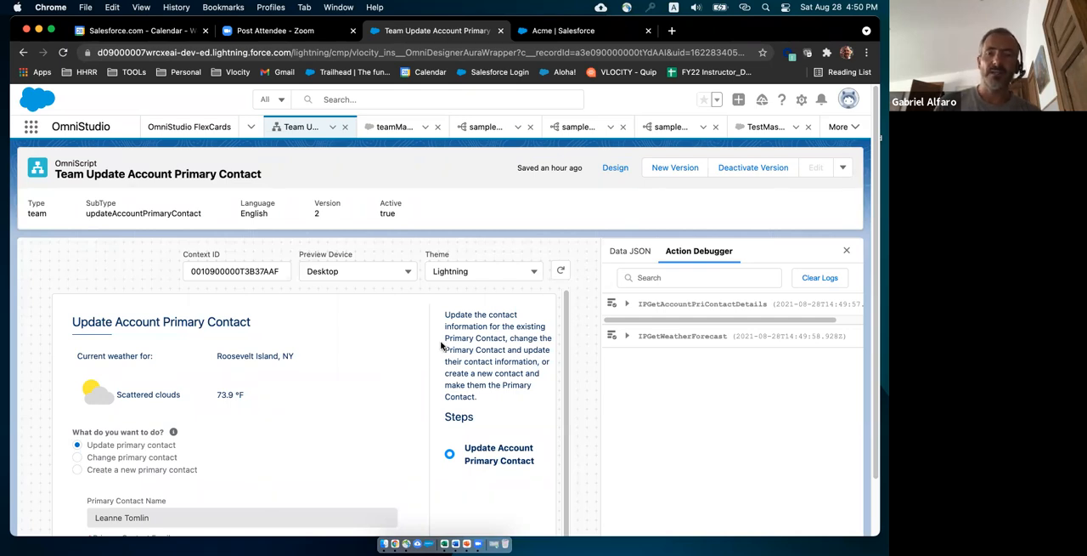
pyautogui.click(846, 250)
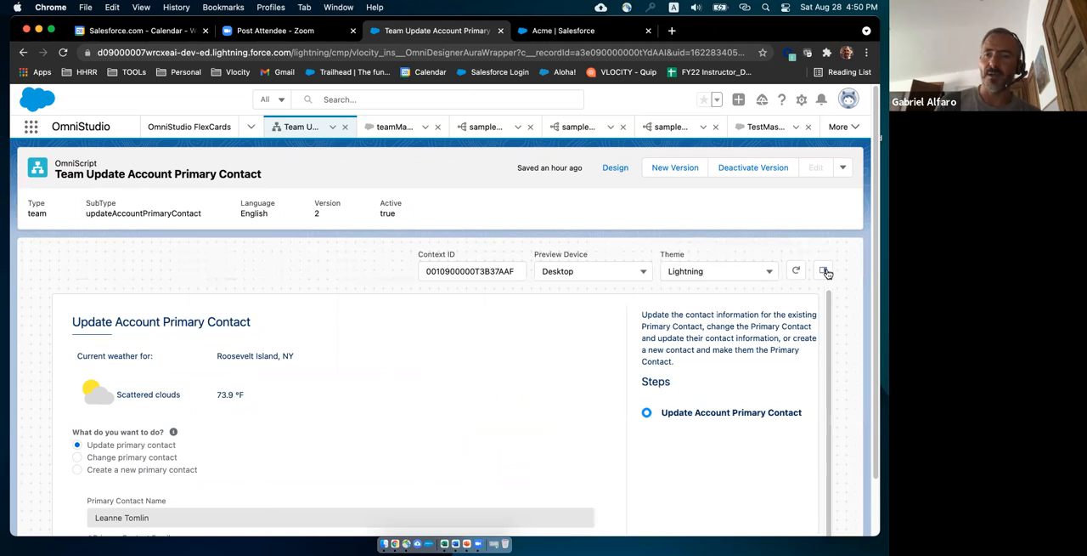
pyautogui.click(824, 272)
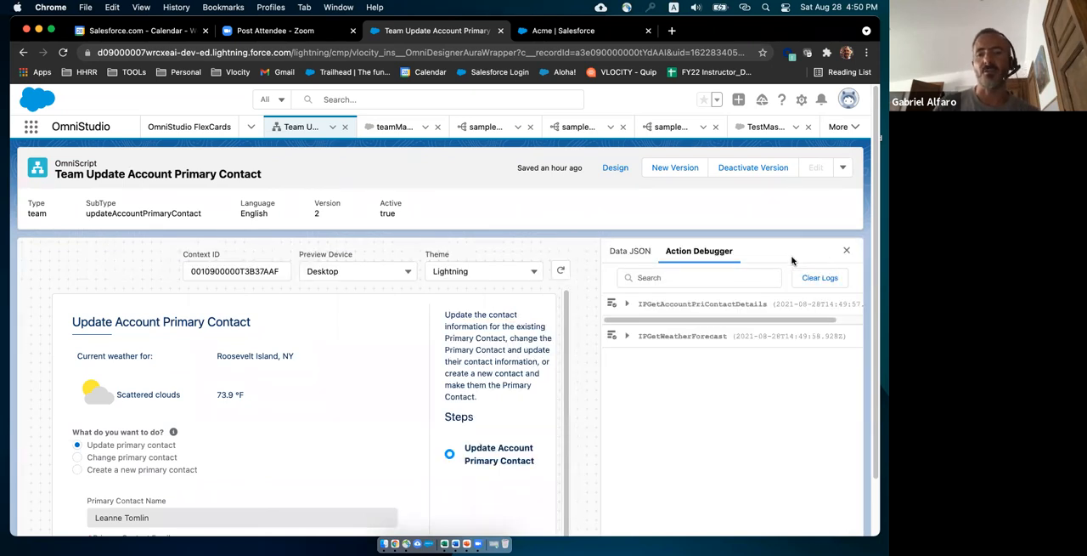
# Examine the preview's data JSON alongside the Update Account Primary Contact form.
pyautogui.click(630, 251)
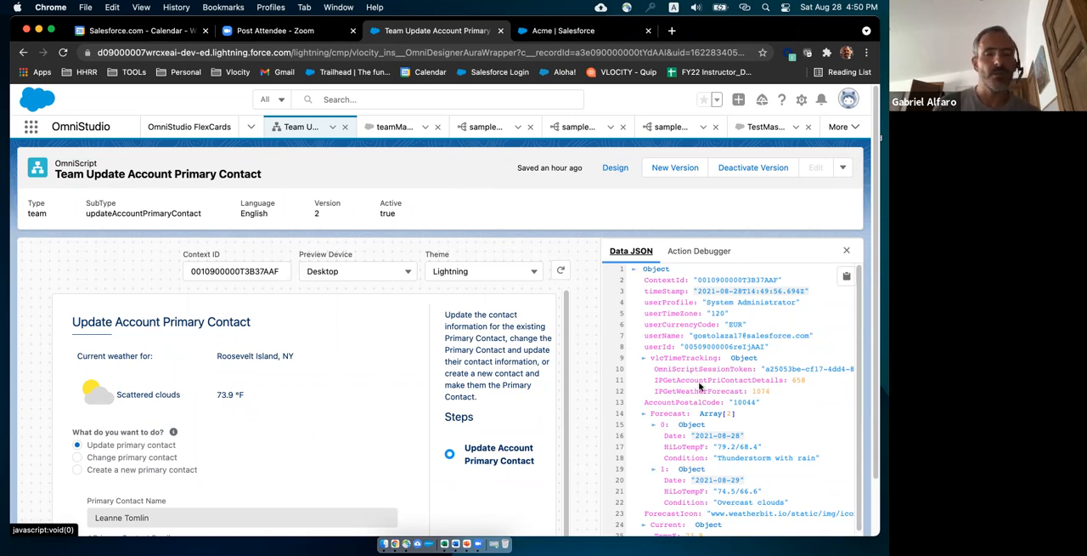
pyautogui.scroll(-1, 255, 441)
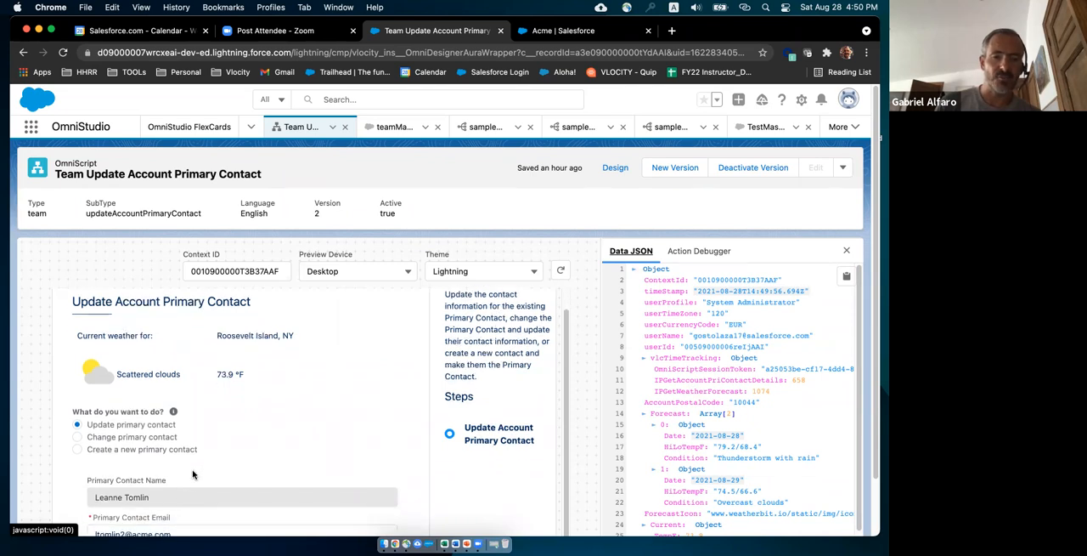
pyautogui.scroll(-2, 164, 463)
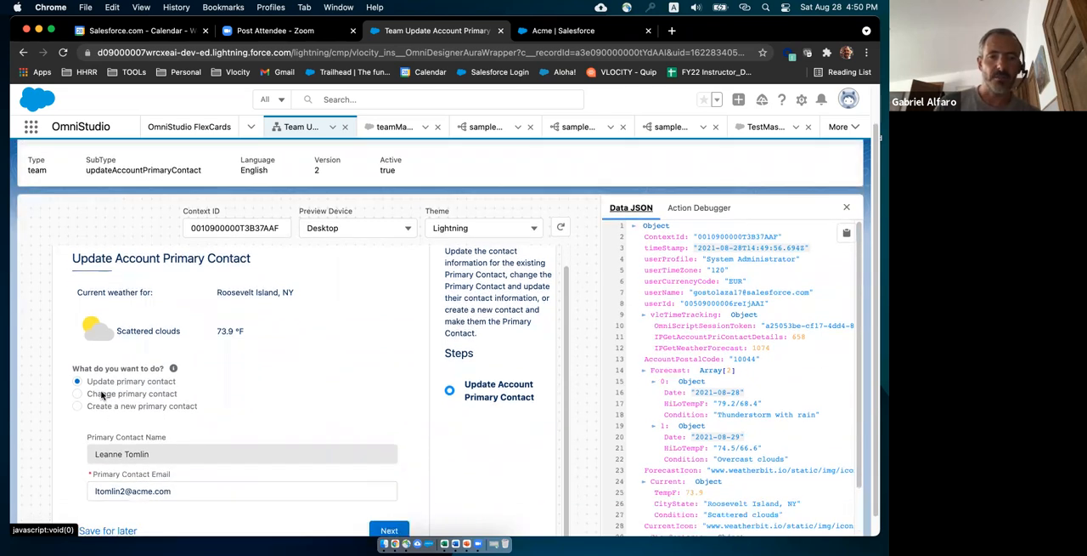
# Compare the Change and Update primary contact options against the data JSON's StepContacts node, leaving Change primary contact selected.
pyautogui.click(101, 394)
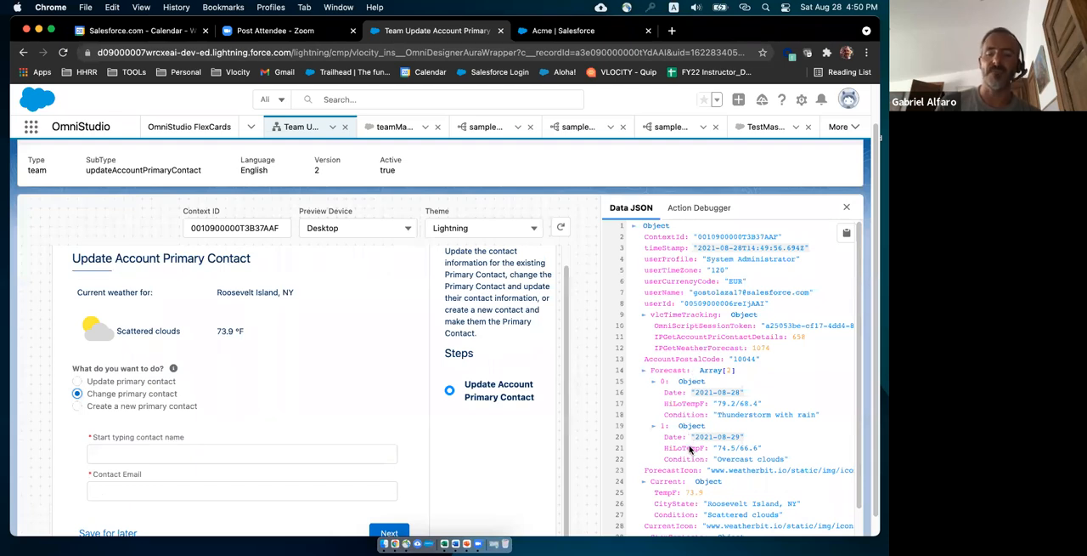
pyautogui.scroll(-2, 692, 445)
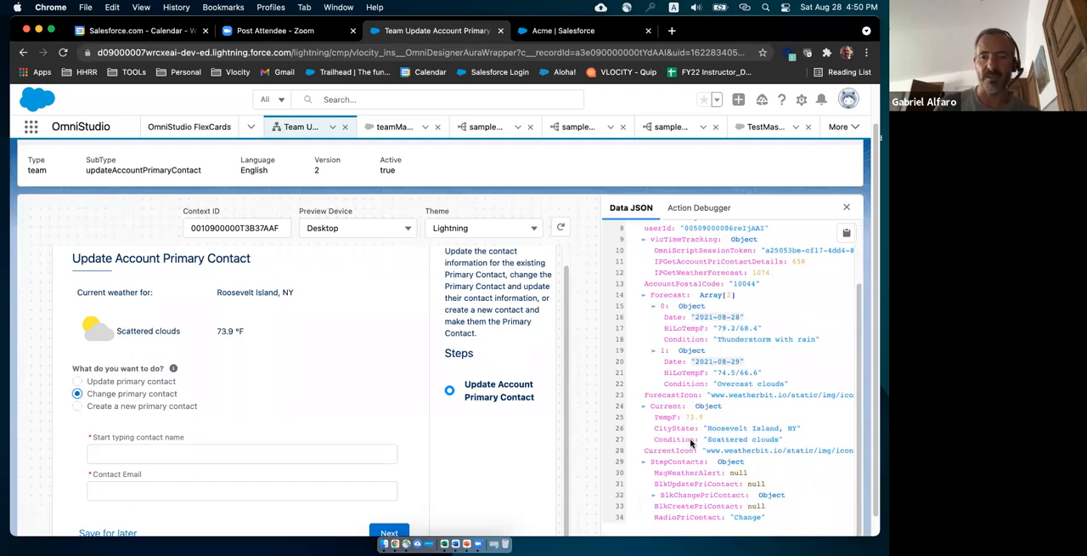
pyautogui.scroll(-1, 692, 444)
pyautogui.scroll(3, 702, 418)
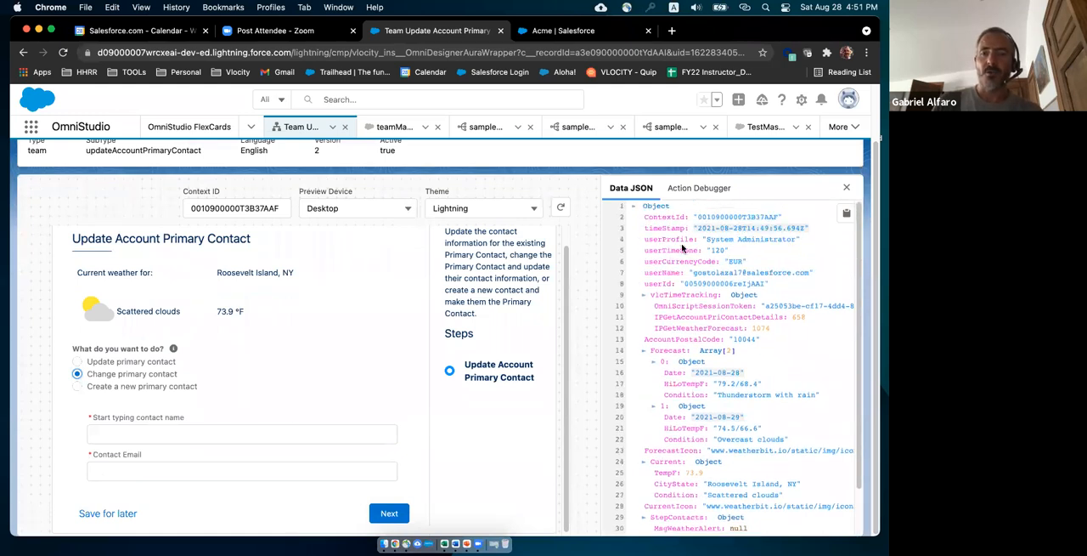
pyautogui.scroll(2, 688, 248)
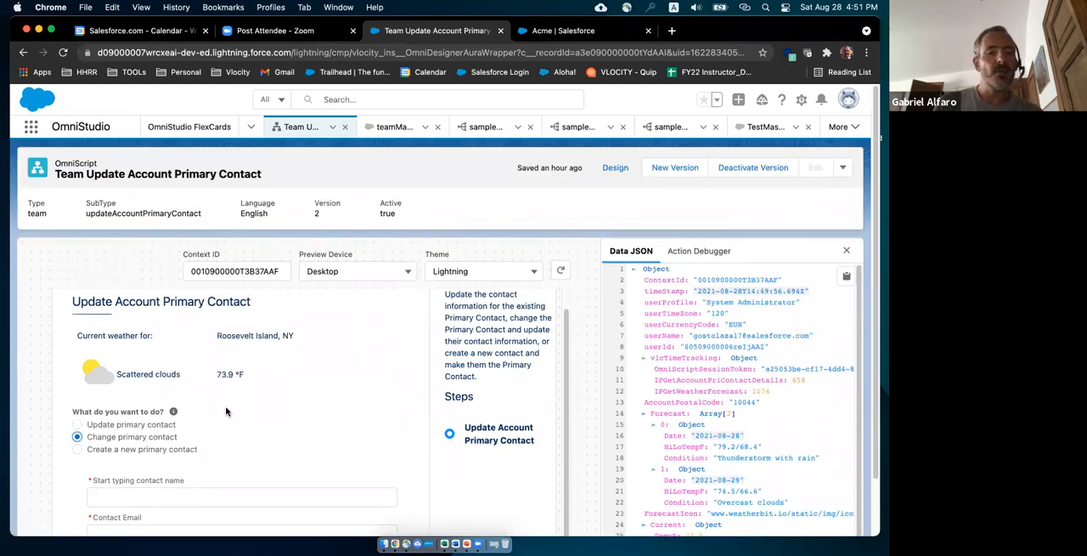
pyautogui.scroll(-2, 219, 357)
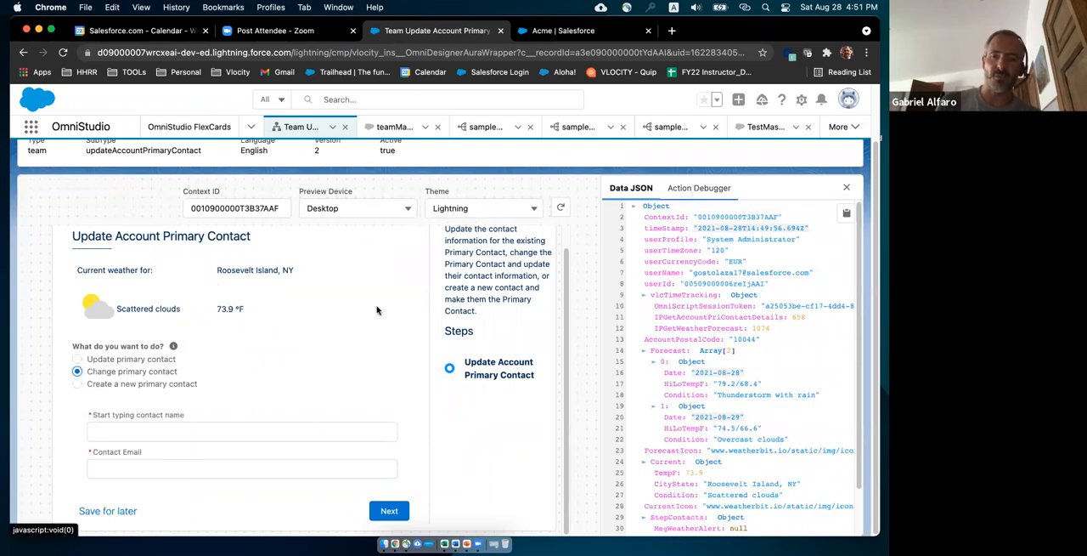
pyautogui.click(98, 359)
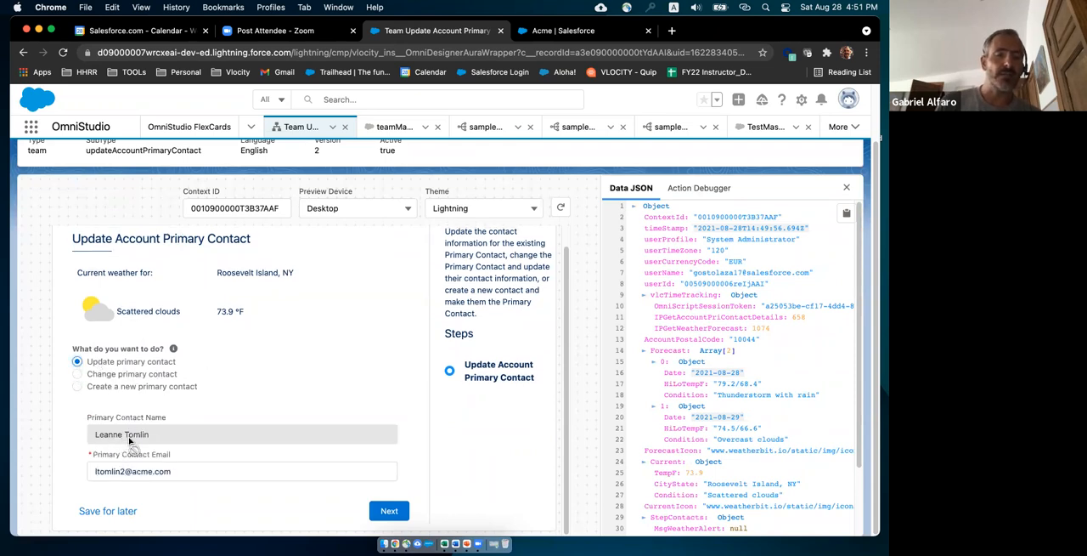
pyautogui.click(103, 378)
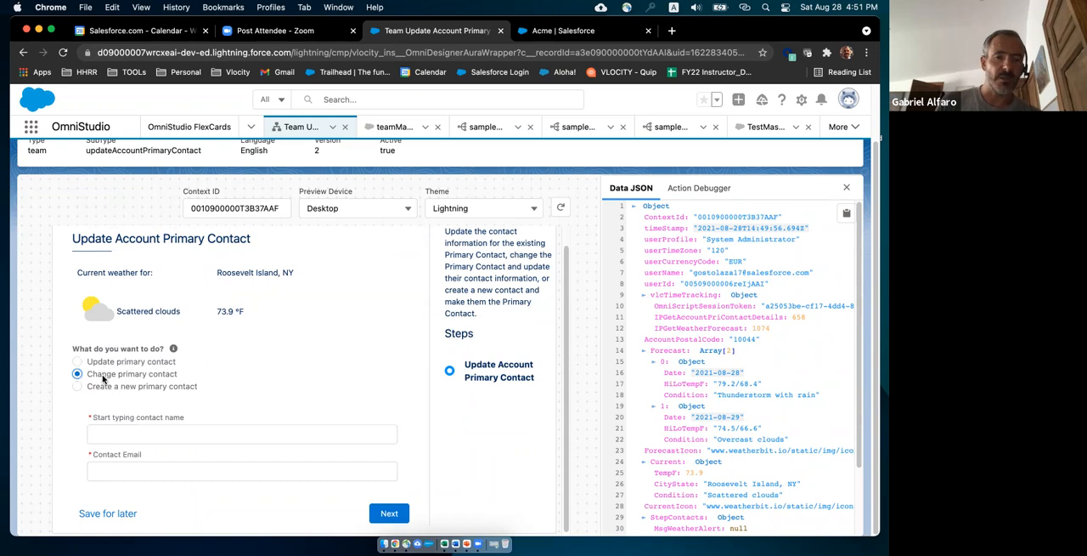
# Look up a contact with "e", choose the first suggestion as the new primary contact and submit the step.
pyautogui.click(117, 432)
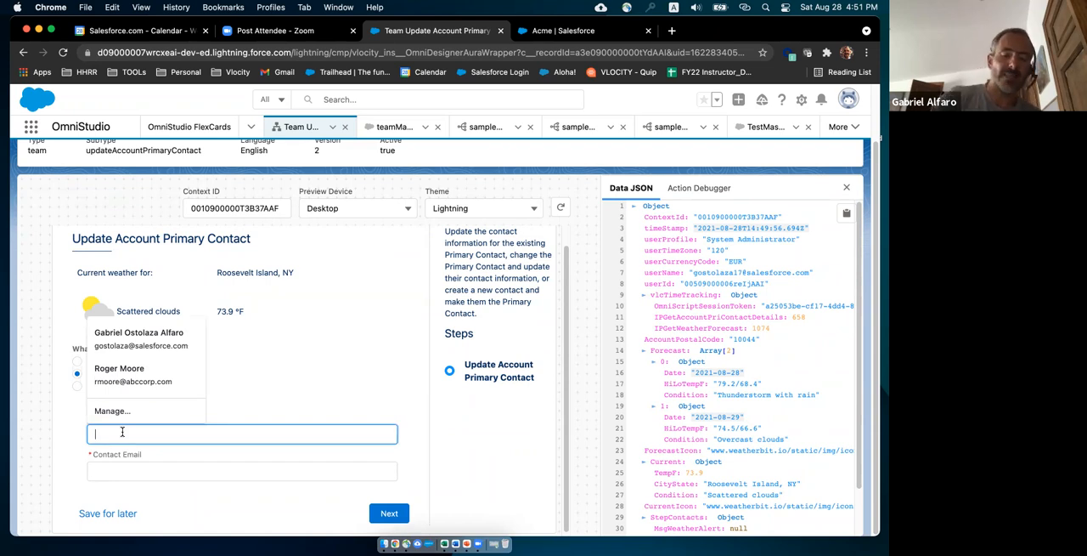
pyautogui.write('e')
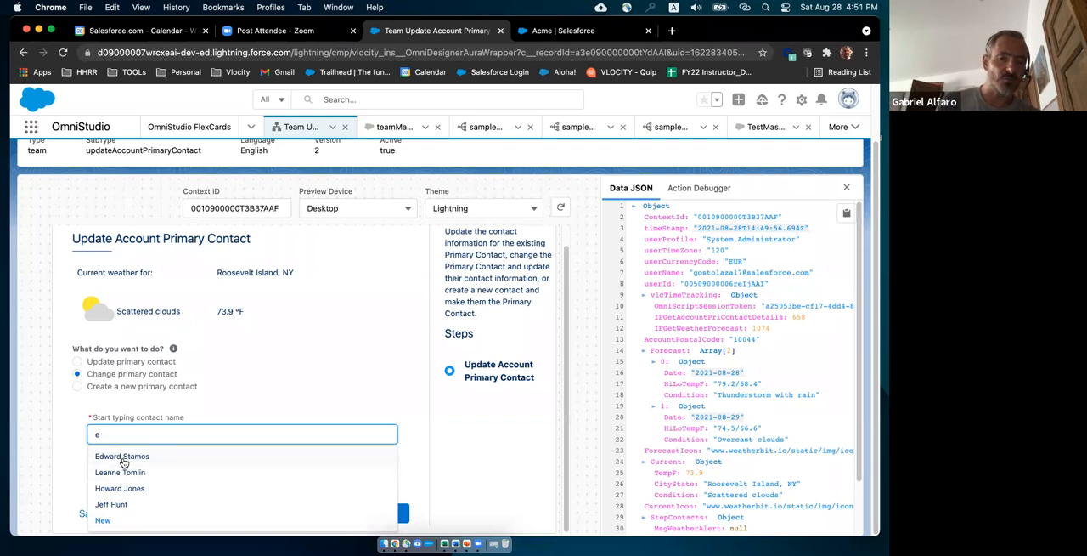
pyautogui.click(124, 461)
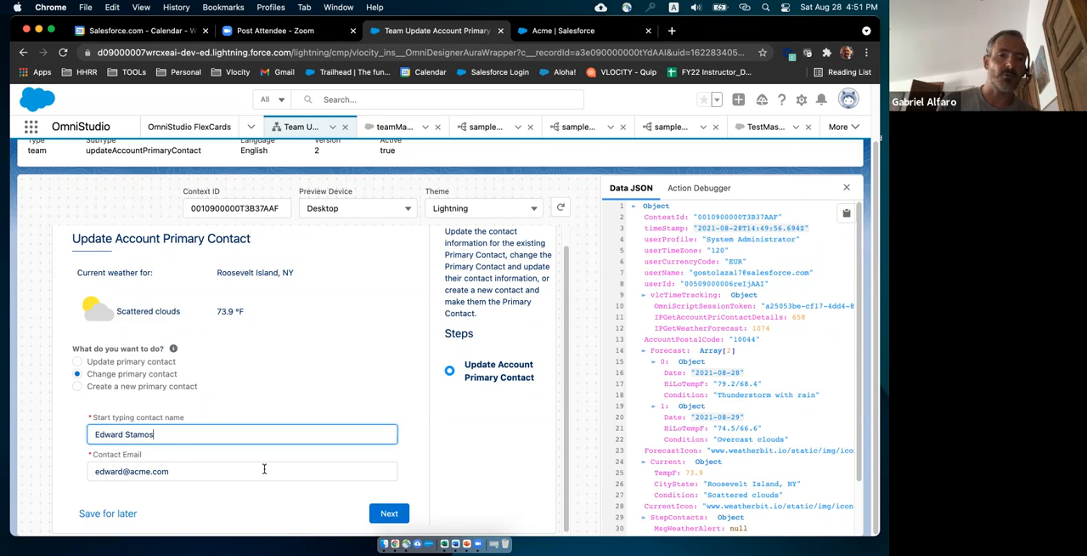
pyautogui.click(393, 518)
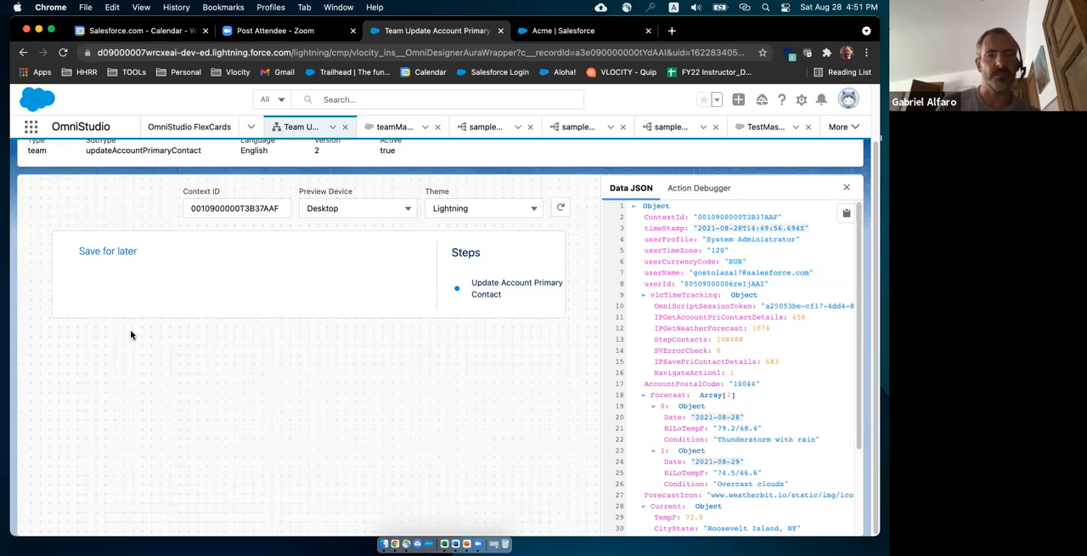
# Examine the request data of the DRChangeContactTA action in the Action Debugger, including its Bundle, AccountId and LookupKey parameters.
pyautogui.click(698, 189)
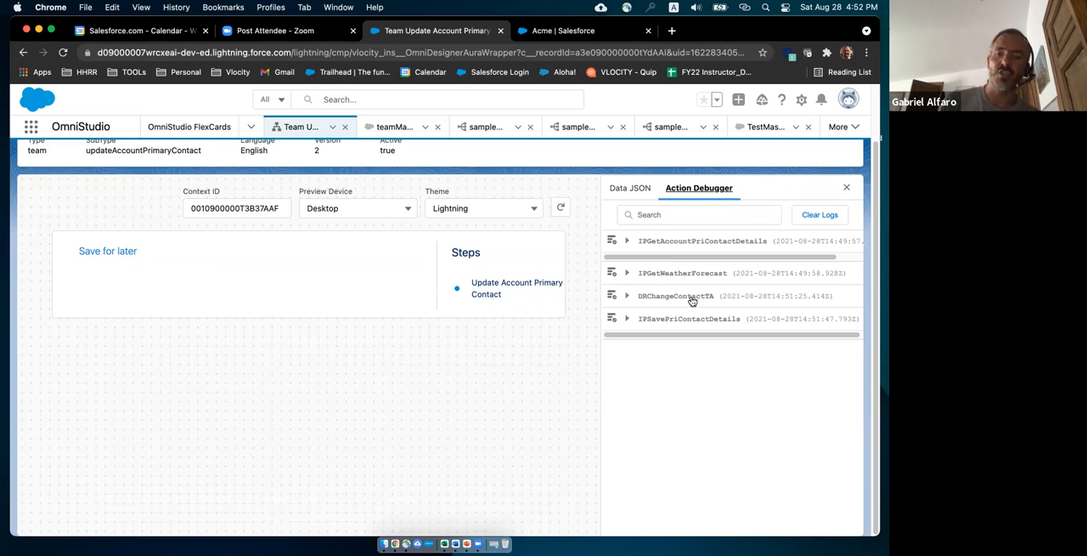
pyautogui.click(627, 296)
pyautogui.click(627, 297)
pyautogui.click(627, 296)
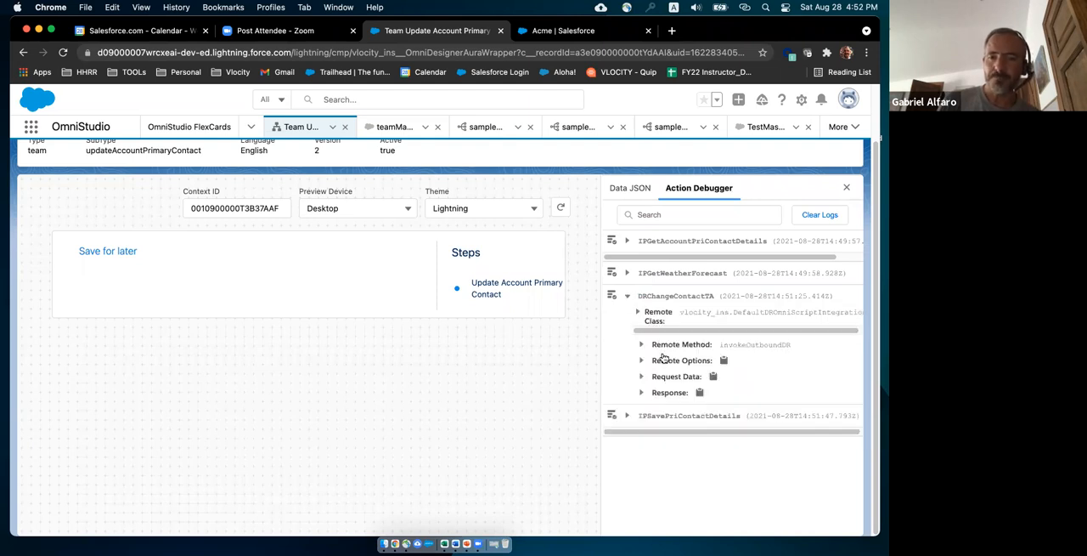
pyautogui.click(643, 378)
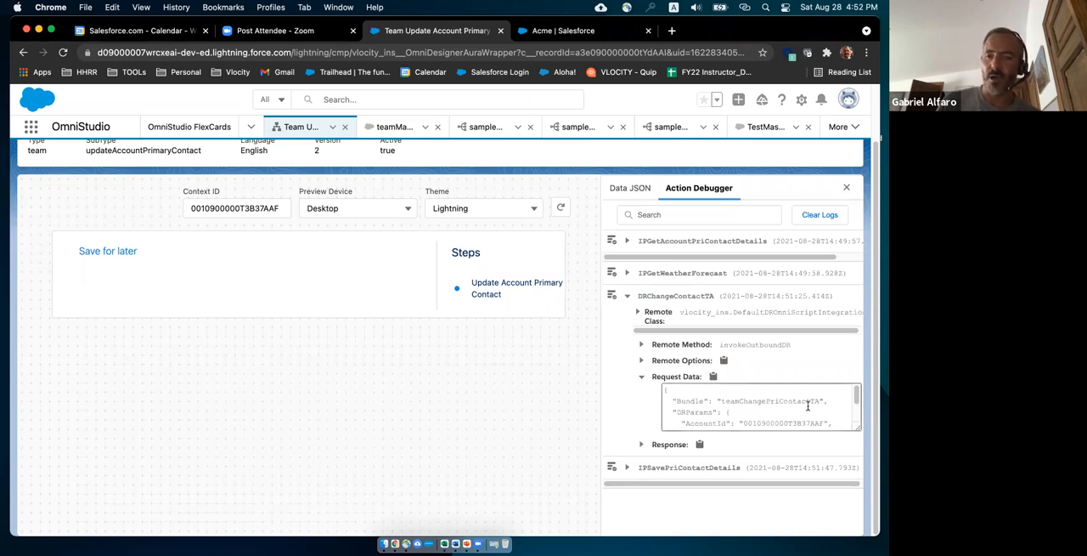
pyautogui.scroll(-2, 807, 405)
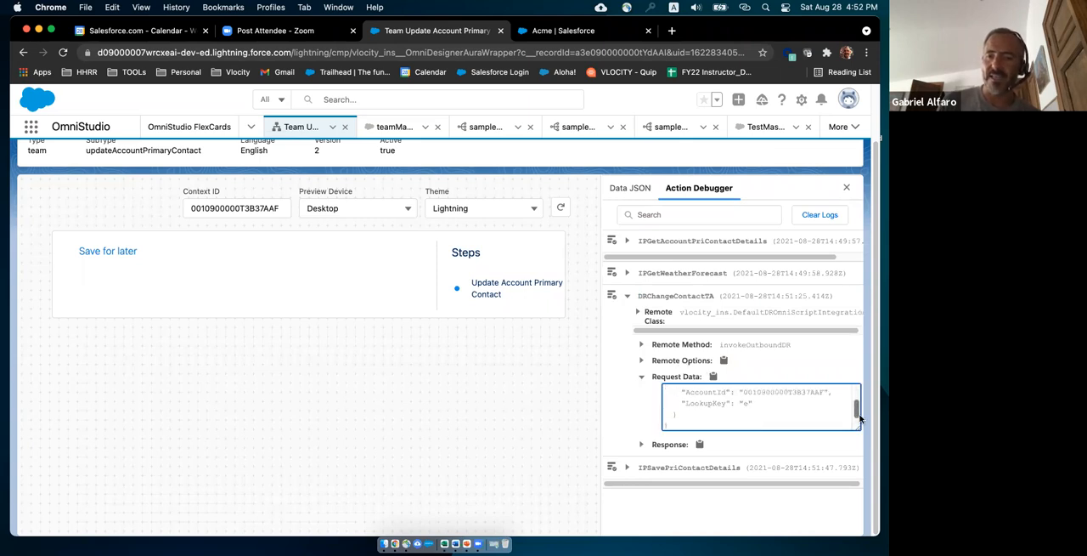
pyautogui.doubleClick(743, 392)
pyautogui.scroll(2, 816, 414)
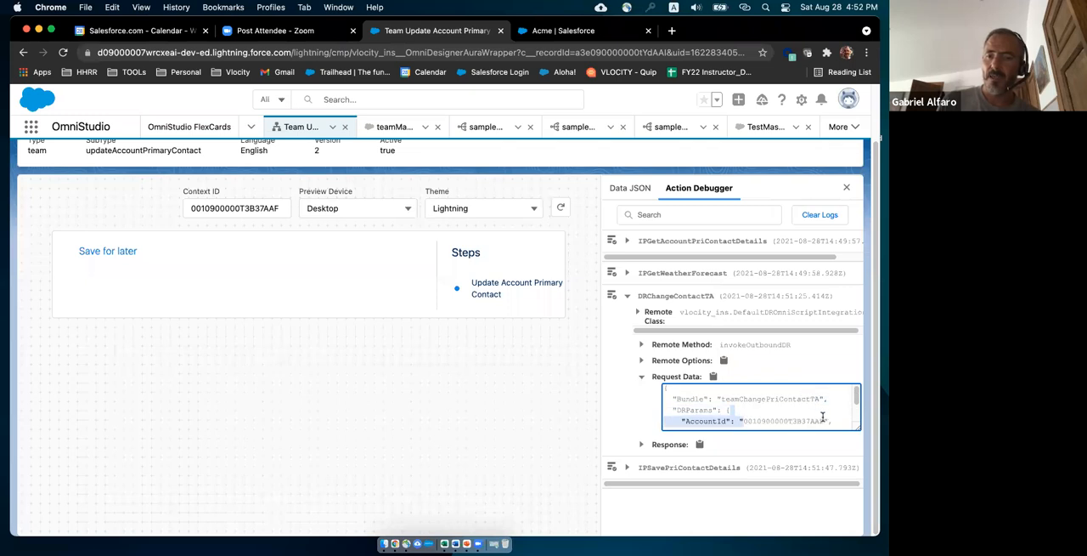
pyautogui.scroll(-2, 859, 398)
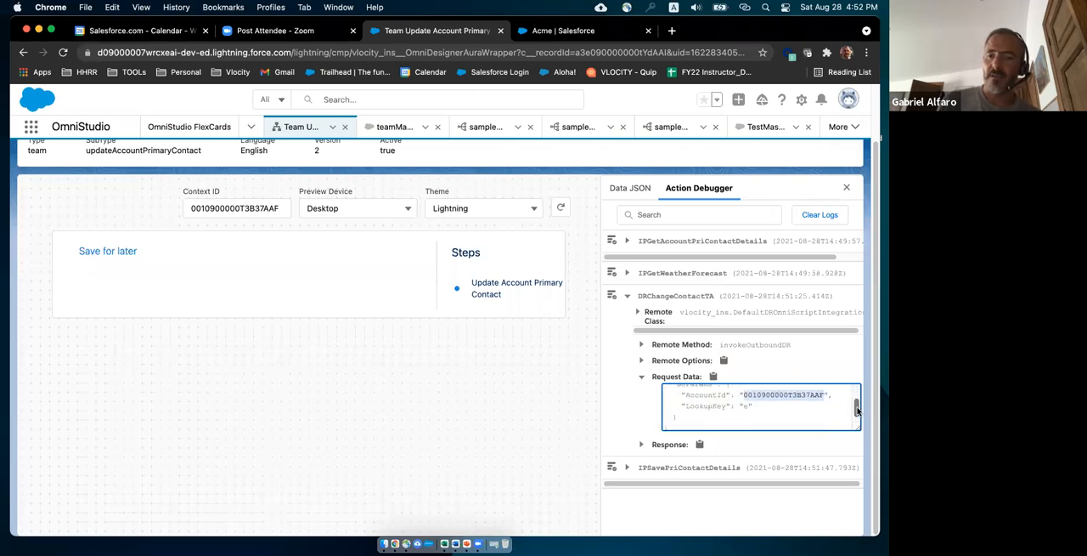
pyautogui.click(745, 405)
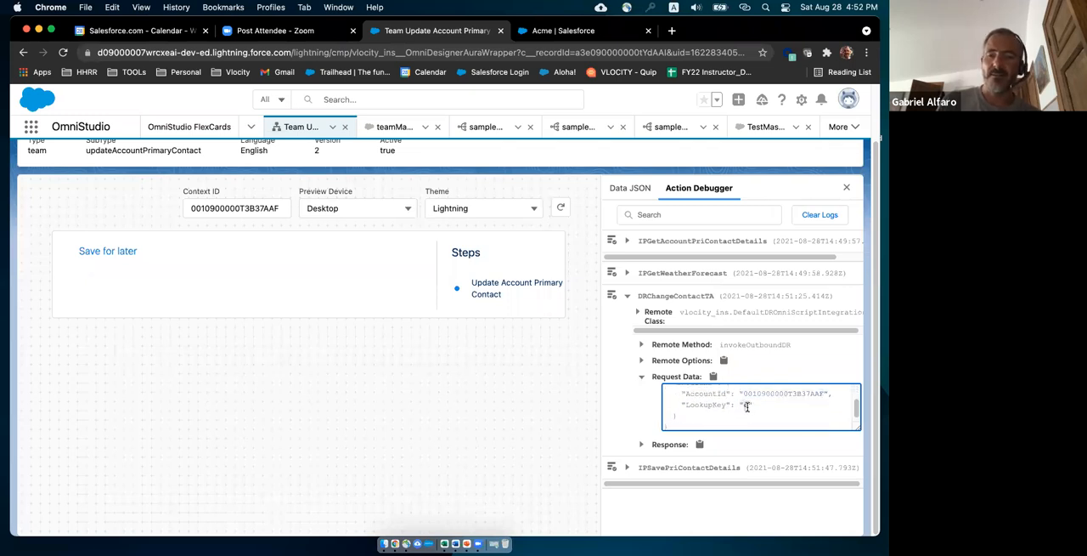
# Expand the DRChangeContactTA response and enlarge its text area to show several contact records.
pyautogui.click(640, 446)
pyautogui.scroll(-5, 835, 459)
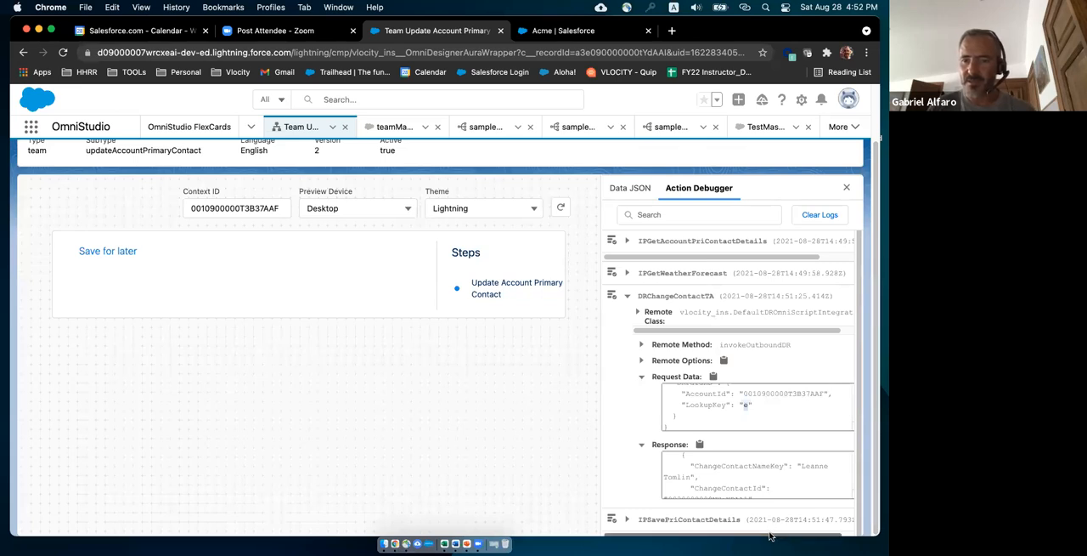
pyautogui.hscroll(2, 794, 535)
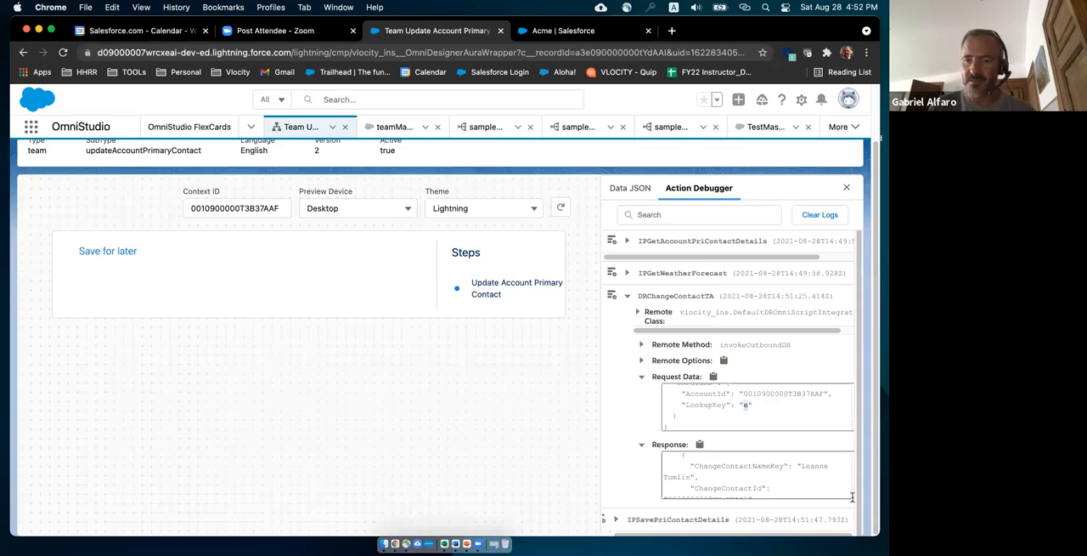
pyautogui.moveTo(854, 498); pyautogui.dragTo(856, 552)
pyautogui.moveTo(859, 479); pyautogui.dragTo(861, 526)
pyautogui.moveTo(852, 480); pyautogui.dragTo(863, 542)
pyautogui.moveTo(861, 482); pyautogui.dragTo(868, 534)
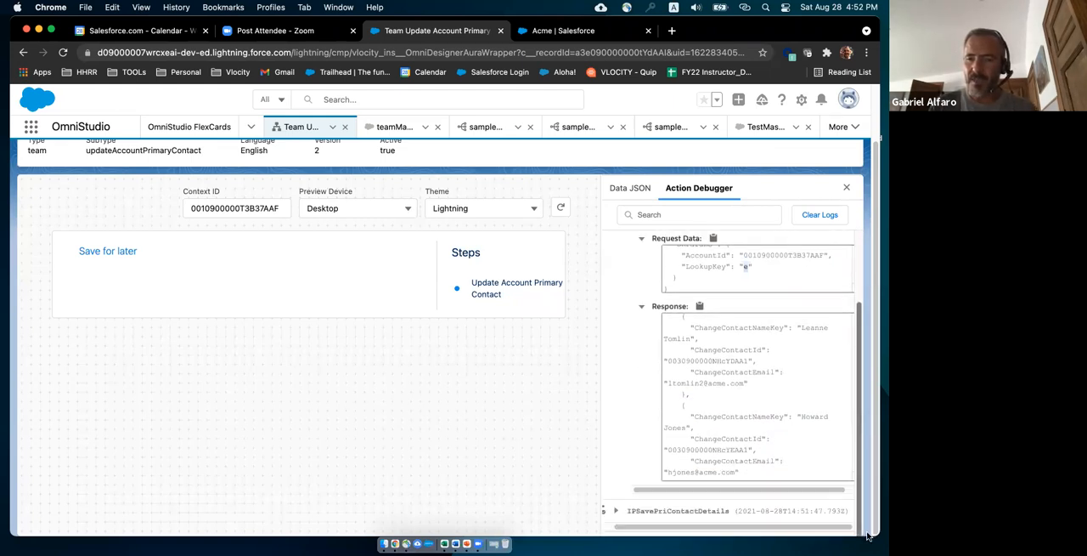
# Review the name, ID and email keys of each contact returned in the DRChangeContactTA response, down to its end.
pyautogui.scroll(5, 730, 391)
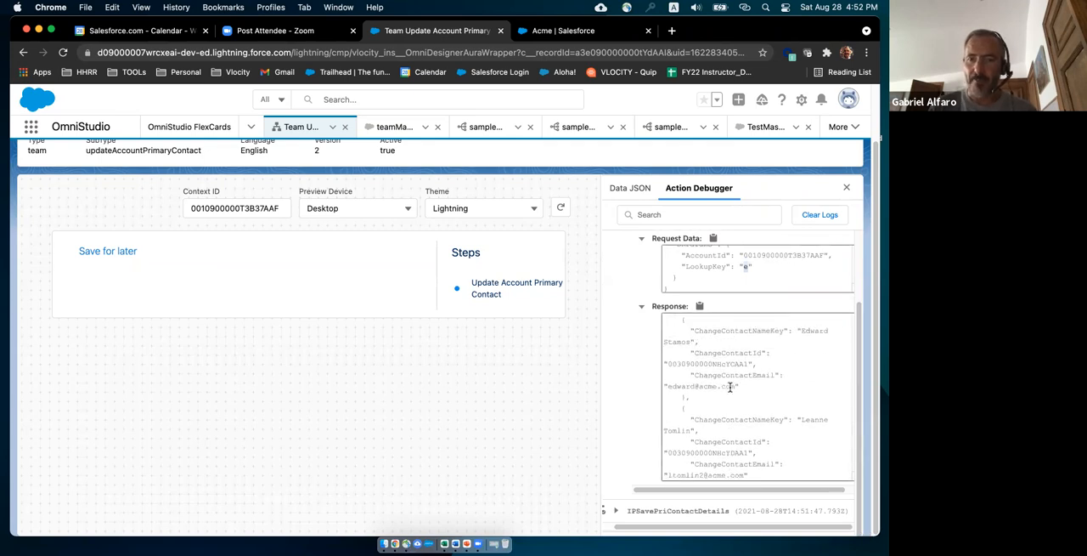
pyautogui.click(730, 332)
pyautogui.moveTo(690, 353); pyautogui.dragTo(828, 413)
pyautogui.scroll(-1, 772, 403)
pyautogui.scroll(-3, 796, 411)
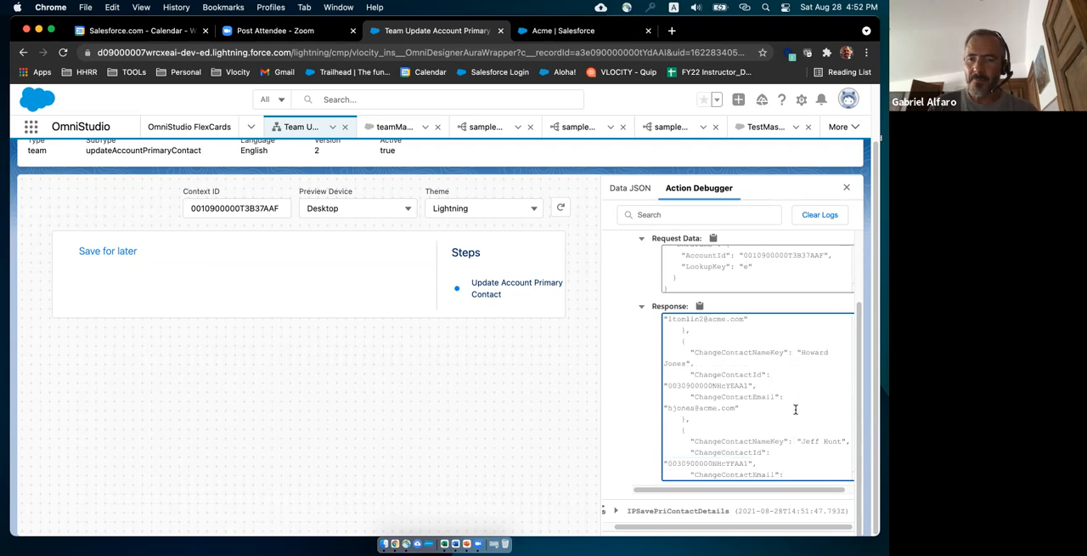
pyautogui.moveTo(801, 346); pyautogui.dragTo(825, 405)
pyautogui.scroll(-1, 803, 376)
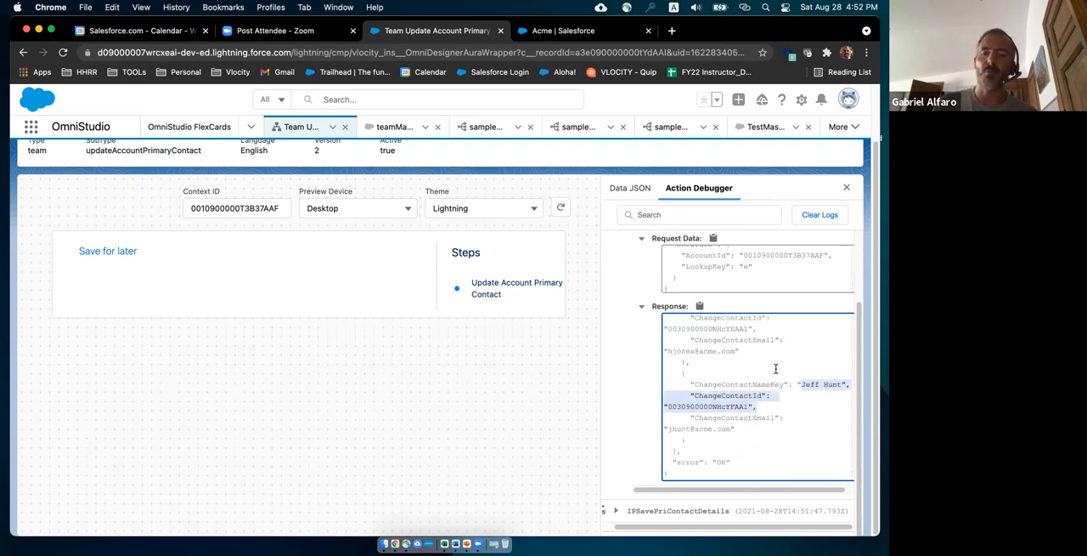
pyautogui.scroll(1, 775, 368)
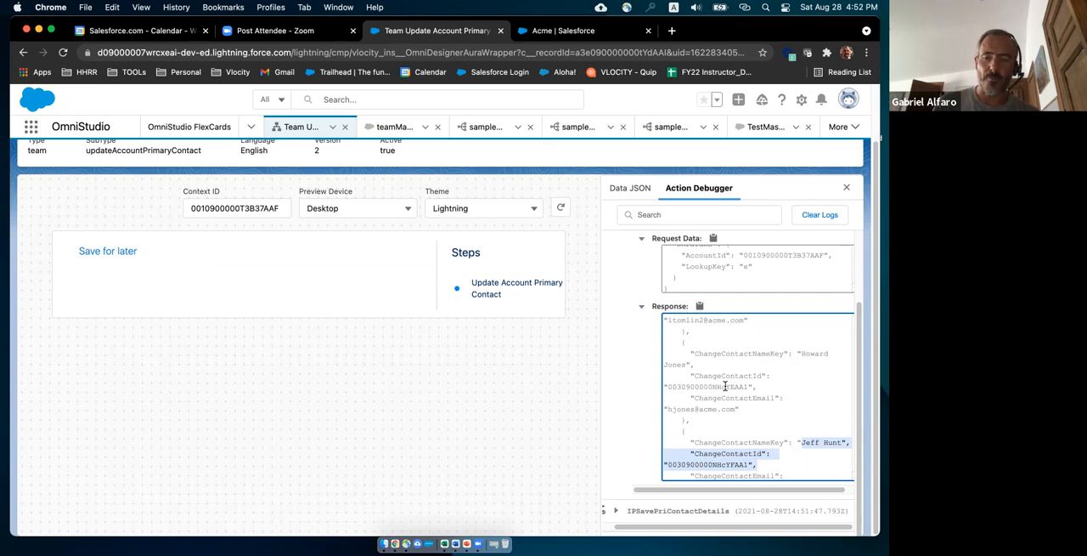
pyautogui.moveTo(686, 410); pyautogui.dragTo(723, 412)
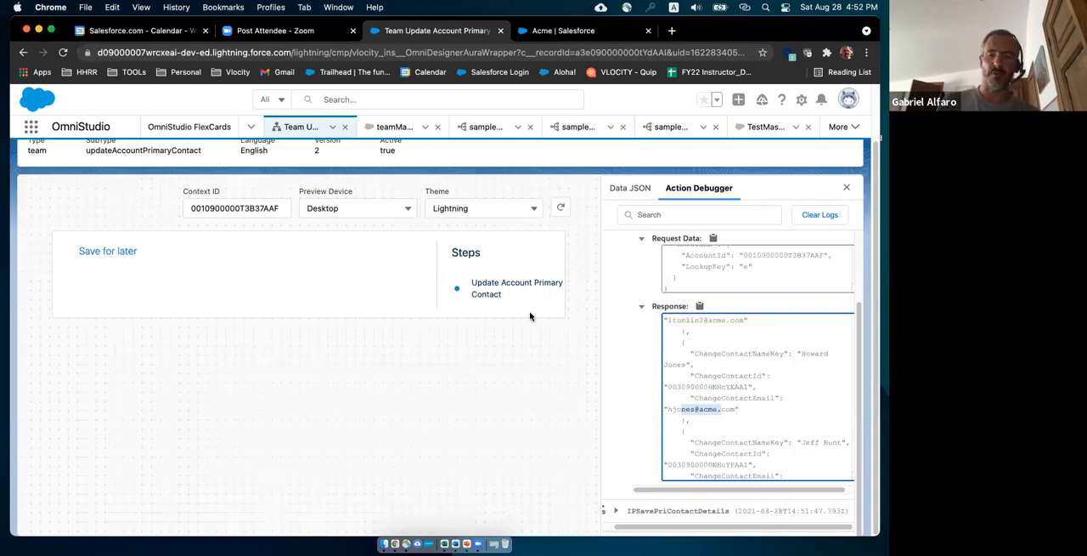
pyautogui.scroll(-2, 696, 340)
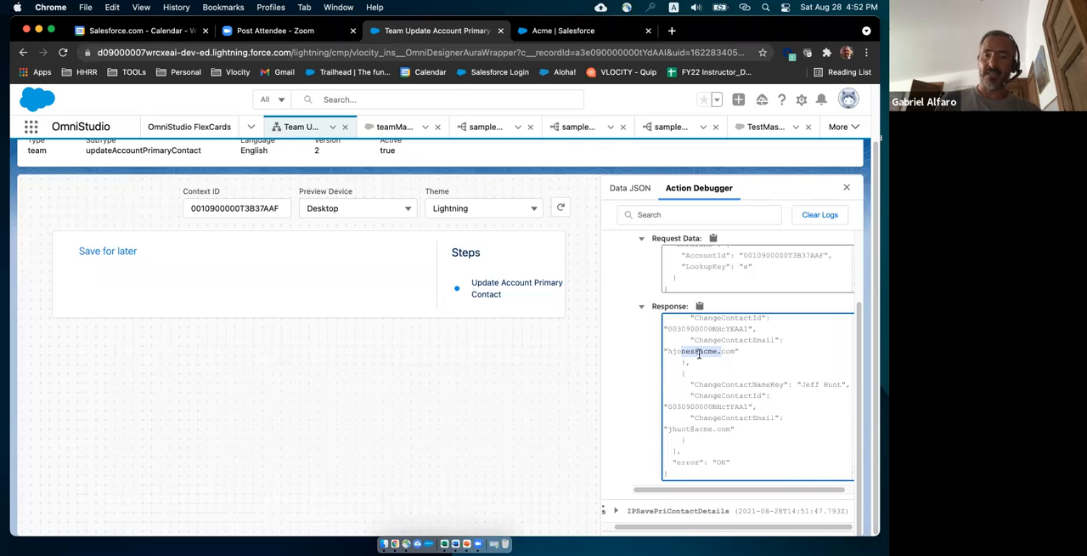
pyautogui.moveTo(860, 420); pyautogui.dragTo(866, 449)
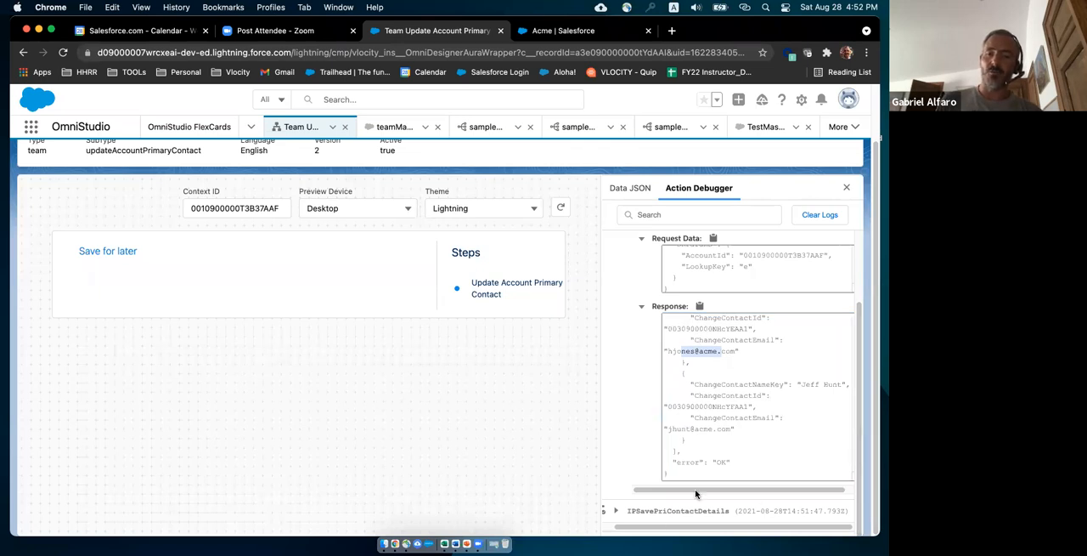
# Expand the IPSavePriContactDetails log and its request data, and enlarge the request text area.
pyautogui.click(617, 512)
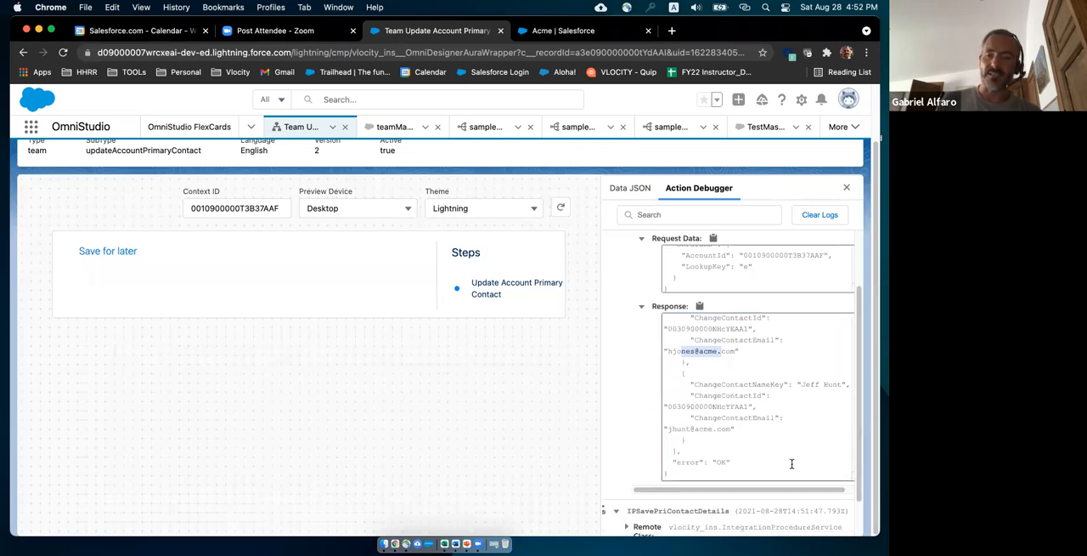
pyautogui.moveTo(861, 394); pyautogui.dragTo(864, 455)
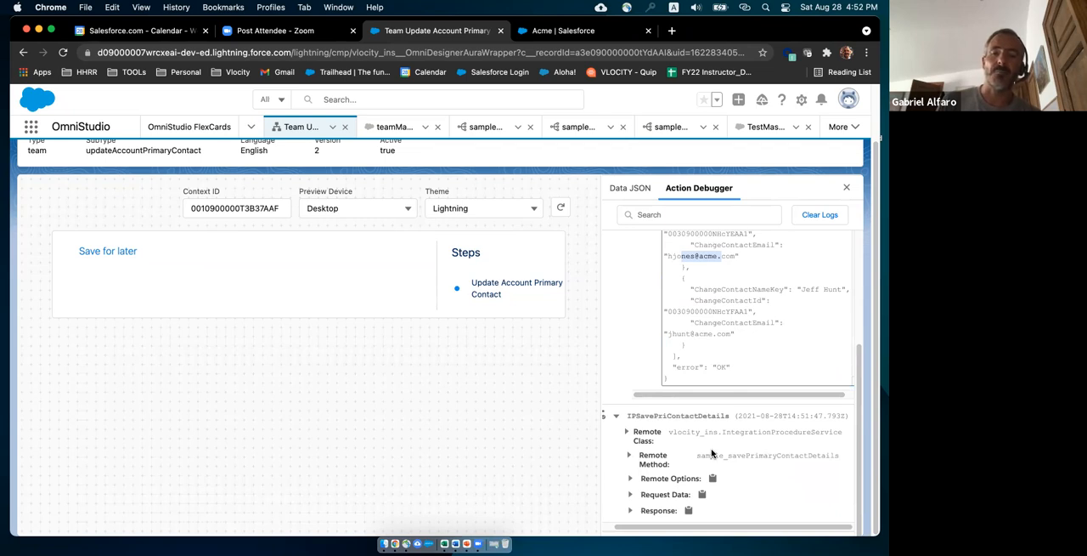
pyautogui.click(631, 495)
pyautogui.scroll(-2, 716, 474)
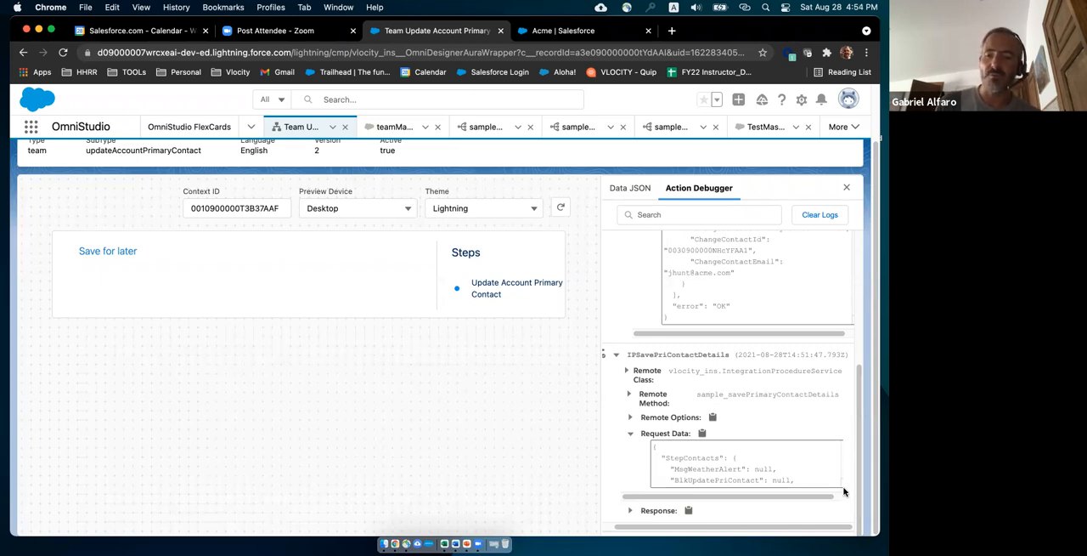
pyautogui.moveTo(843, 486); pyautogui.dragTo(842, 530)
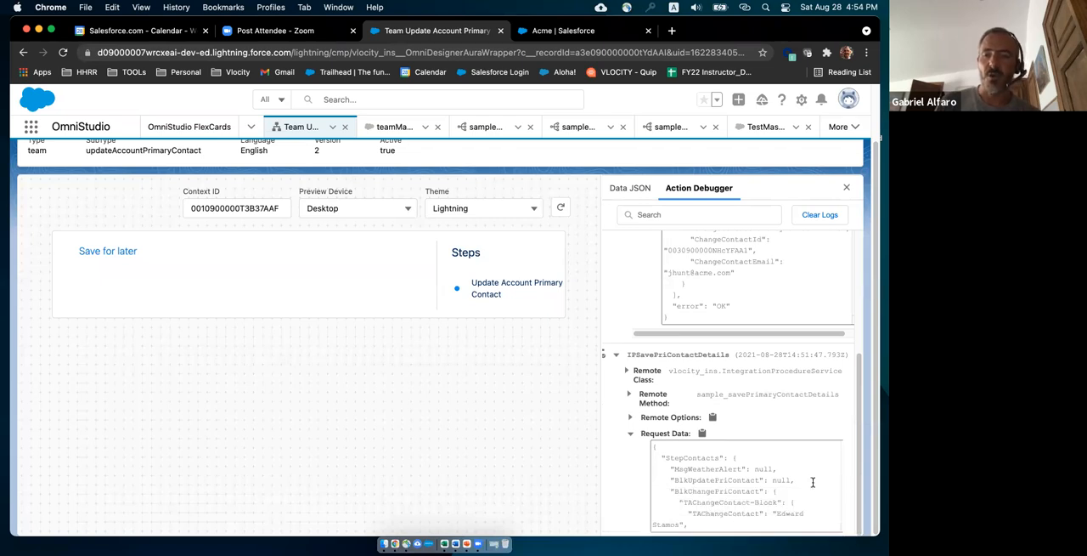
# Read the IPSavePriContactDetails request data through to its end and highlight the AccountId value.
pyautogui.scroll(-3, 813, 482)
pyautogui.scroll(-3, 813, 481)
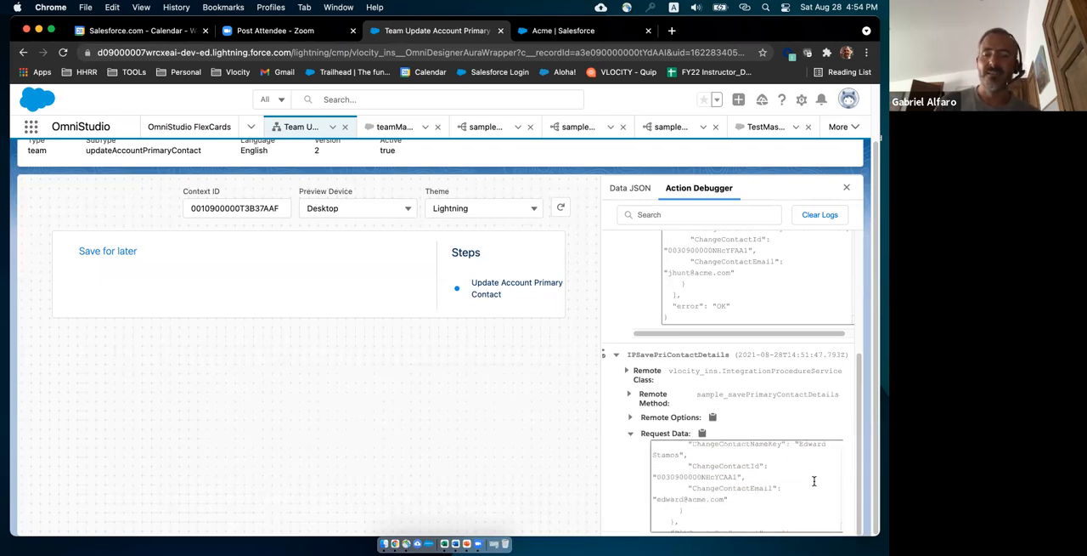
pyautogui.scroll(-3, 814, 481)
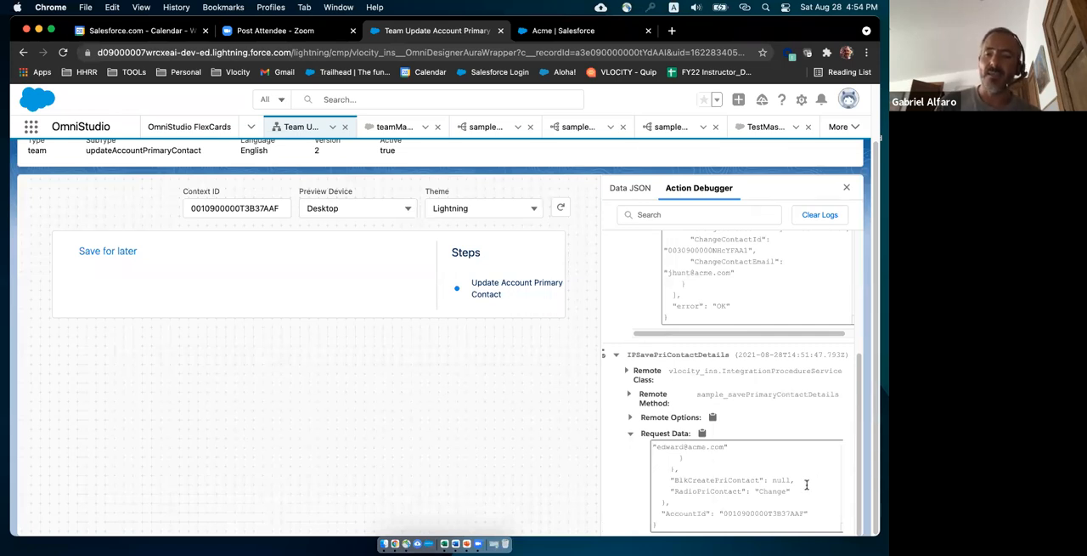
pyautogui.click(740, 514)
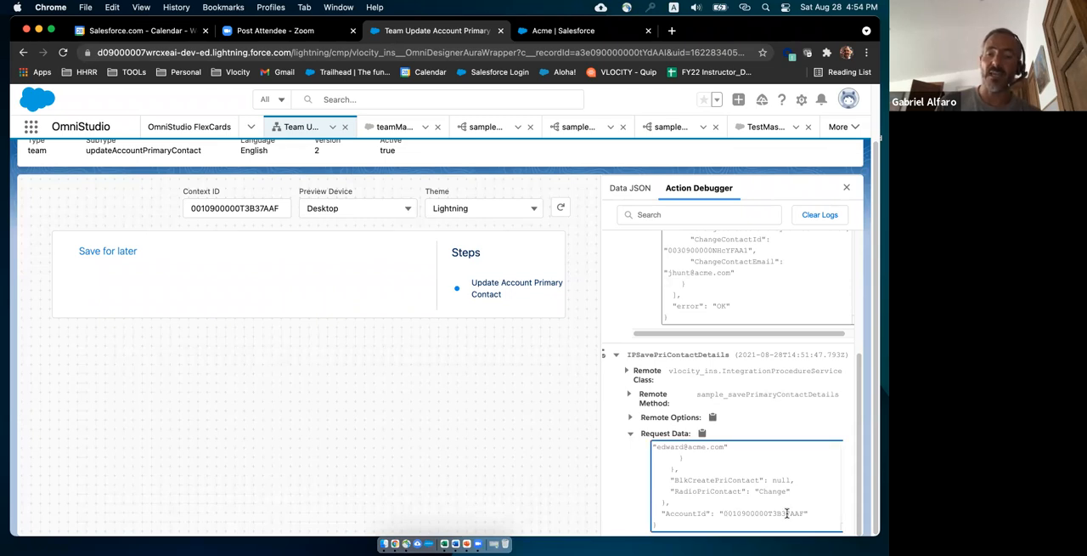
pyautogui.moveTo(723, 513); pyautogui.dragTo(806, 513)
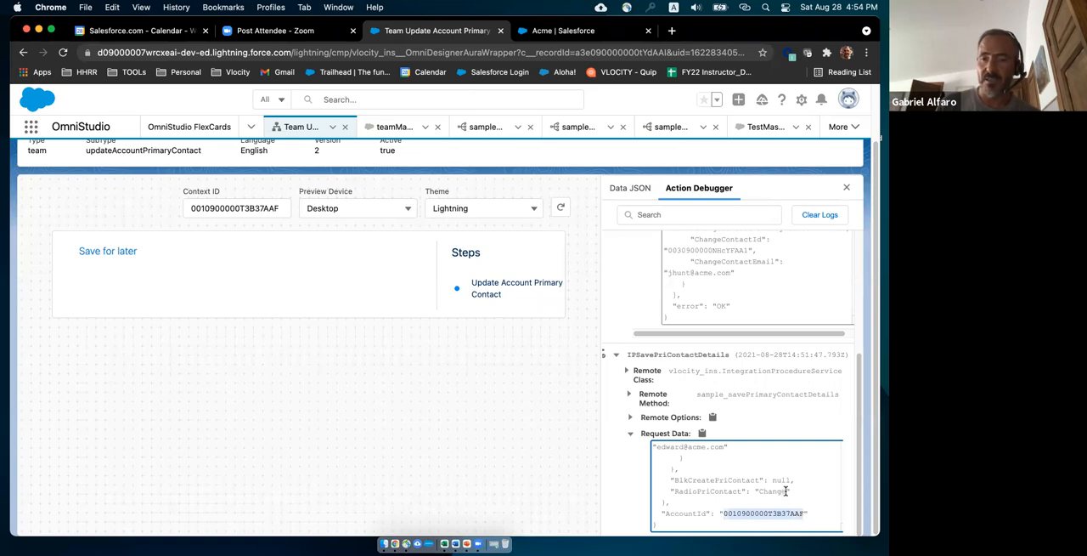
# Highlight the ChangeContactId entry in the save request data, followed by the AccountId value at its end.
pyautogui.scroll(2, 784, 491)
pyautogui.scroll(2, 784, 488)
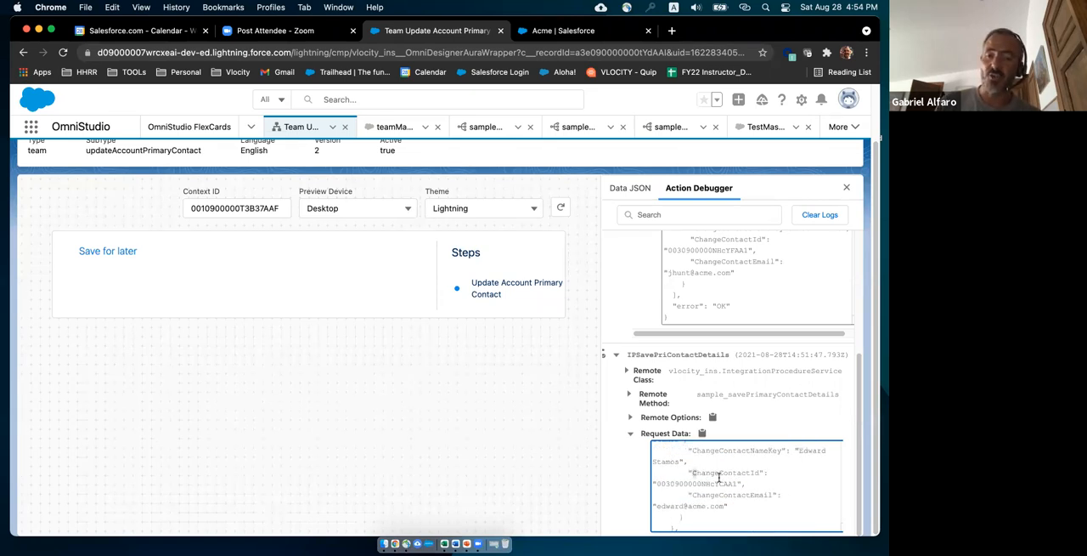
pyautogui.moveTo(692, 473); pyautogui.dragTo(740, 484)
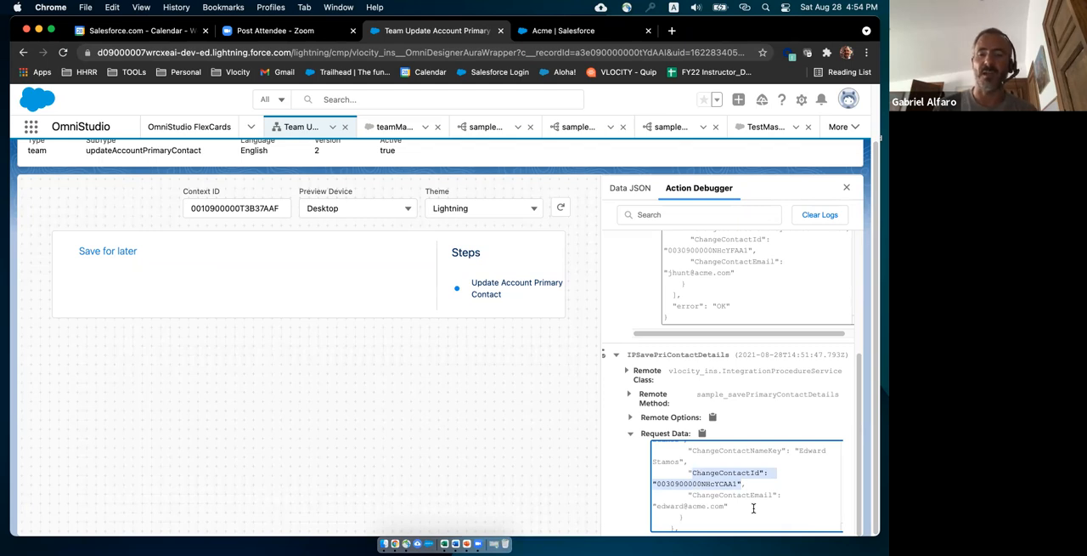
pyautogui.scroll(-3, 735, 476)
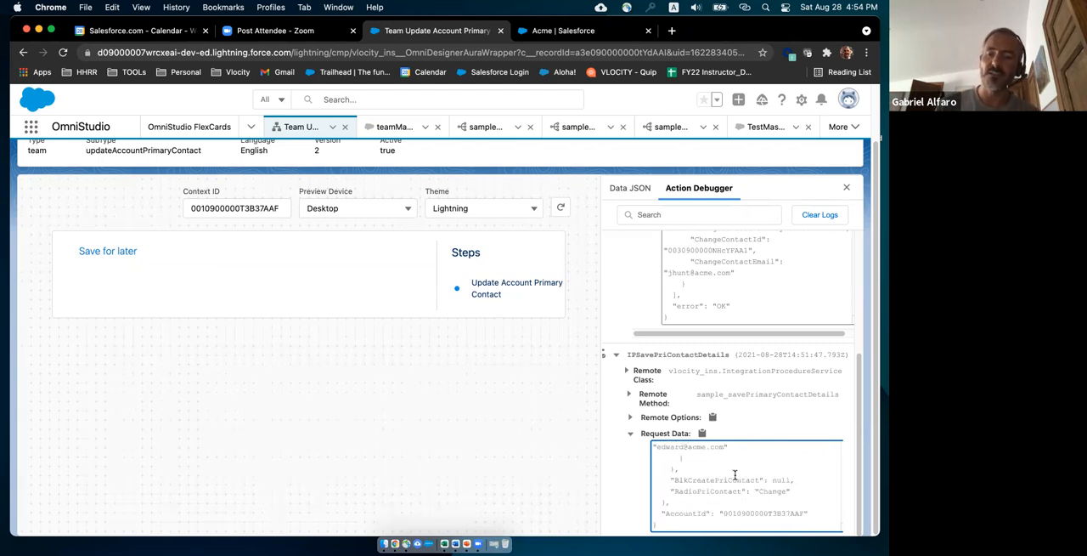
pyautogui.scroll(-1, 735, 477)
pyautogui.moveTo(724, 468); pyautogui.dragTo(806, 468)
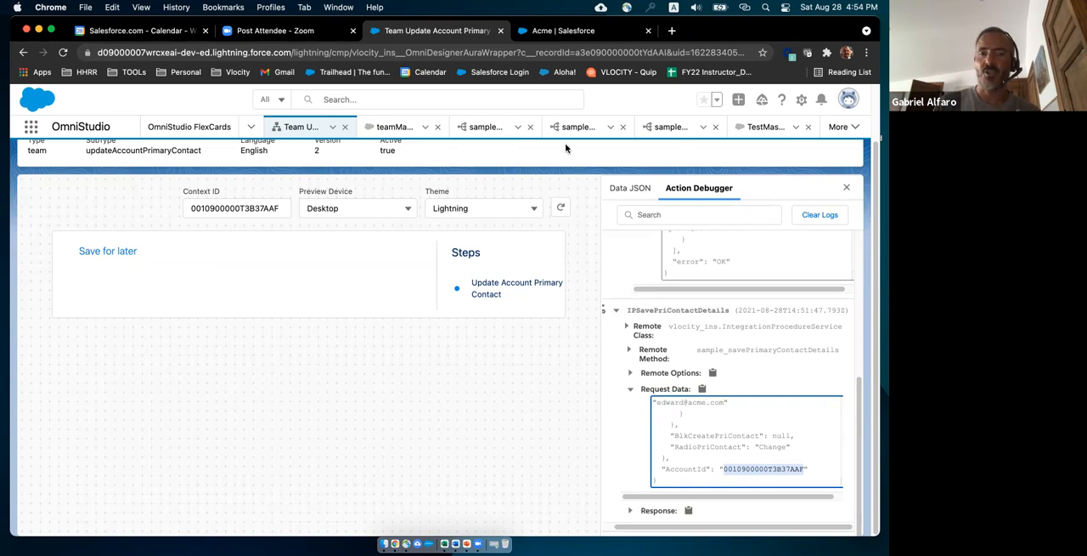
# Leave the preview for the designer and expand the Send/Response Transformations of the IPSavePriContactDetails action.
pyautogui.scroll(2, 597, 178)
pyautogui.click(613, 168)
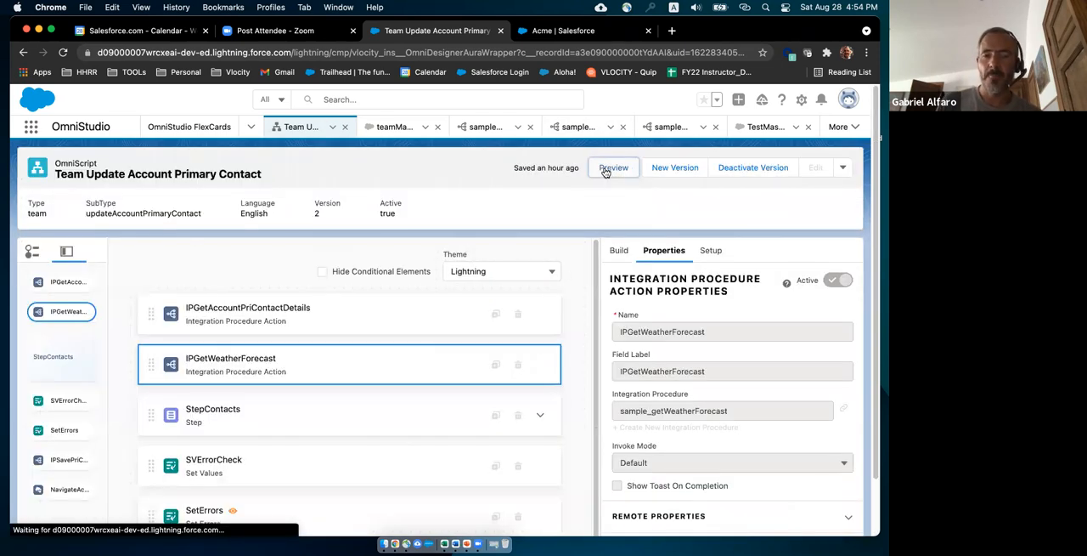
pyautogui.scroll(-5, 605, 374)
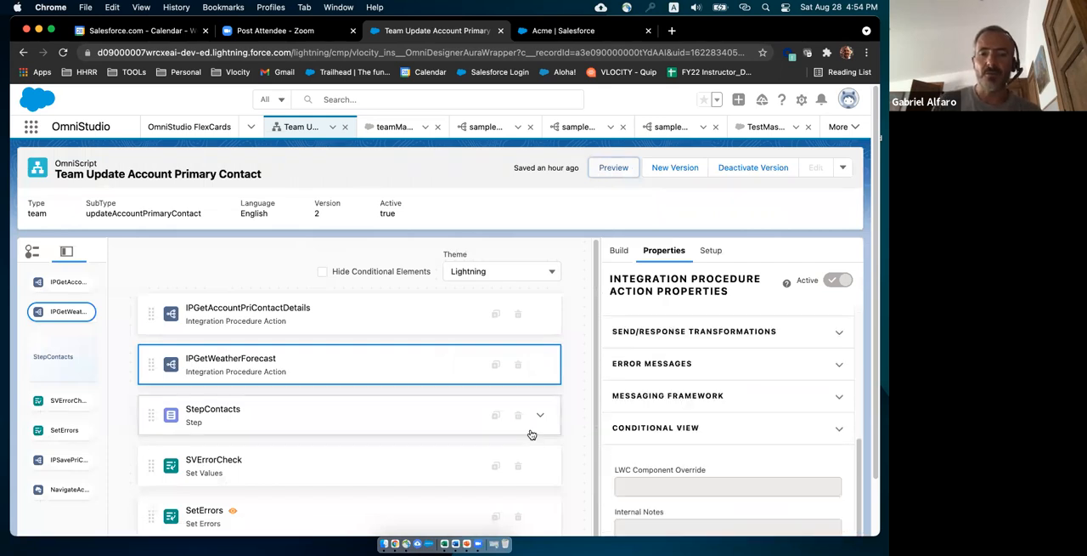
pyautogui.scroll(-1, 522, 430)
pyautogui.click(320, 522)
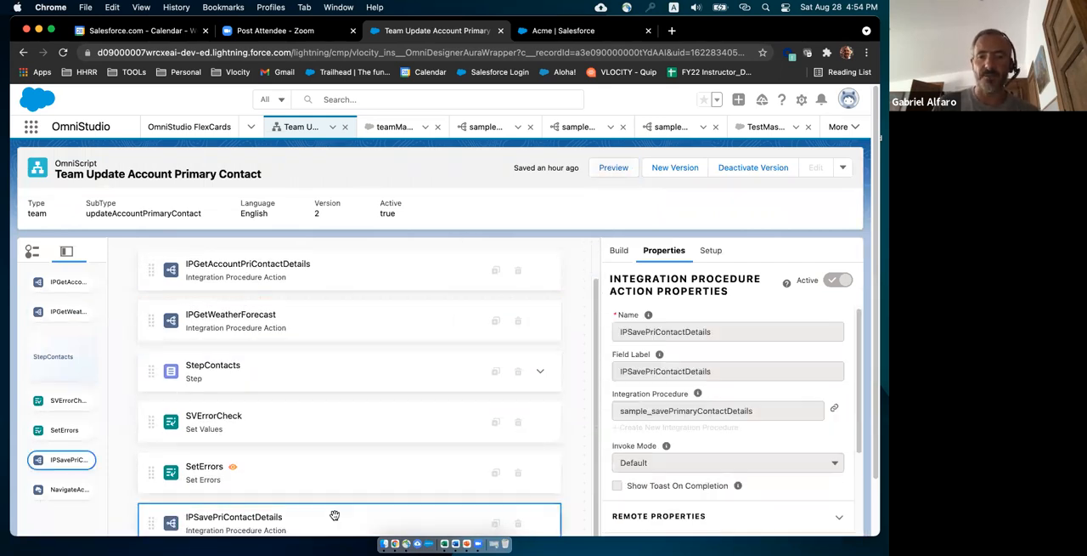
pyautogui.scroll(-5, 799, 386)
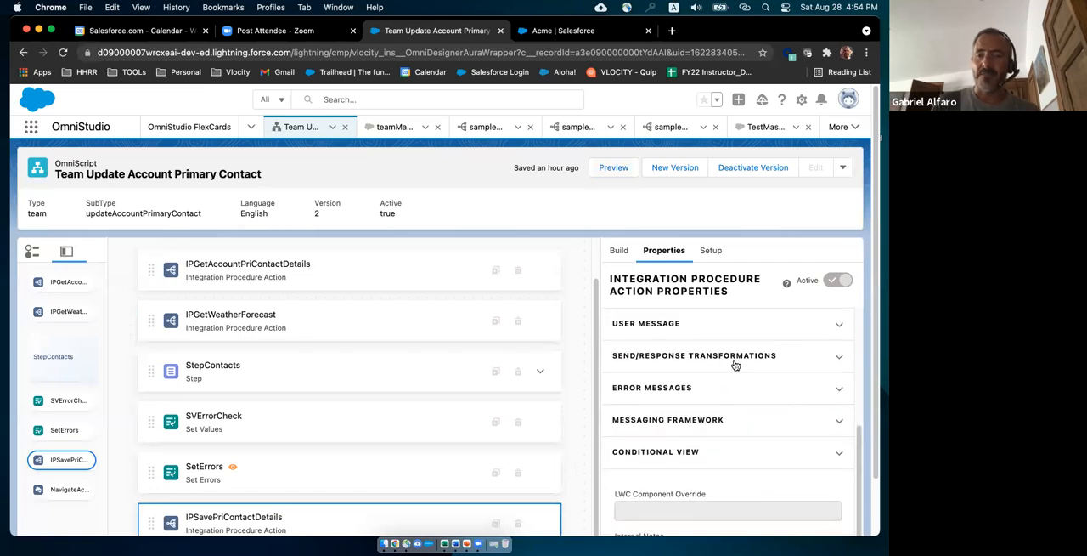
pyautogui.click(838, 358)
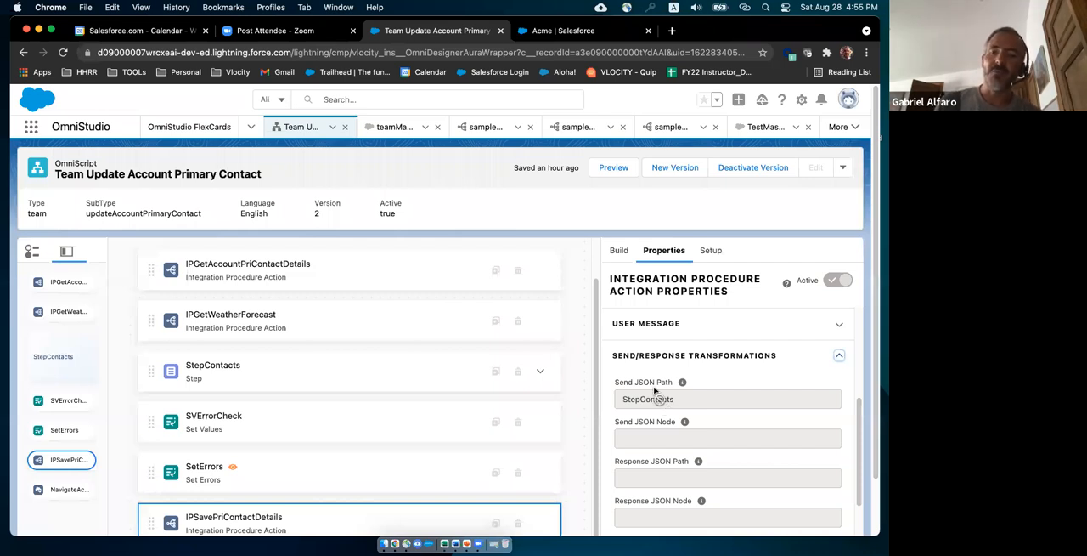
pyautogui.moveTo(675, 389)
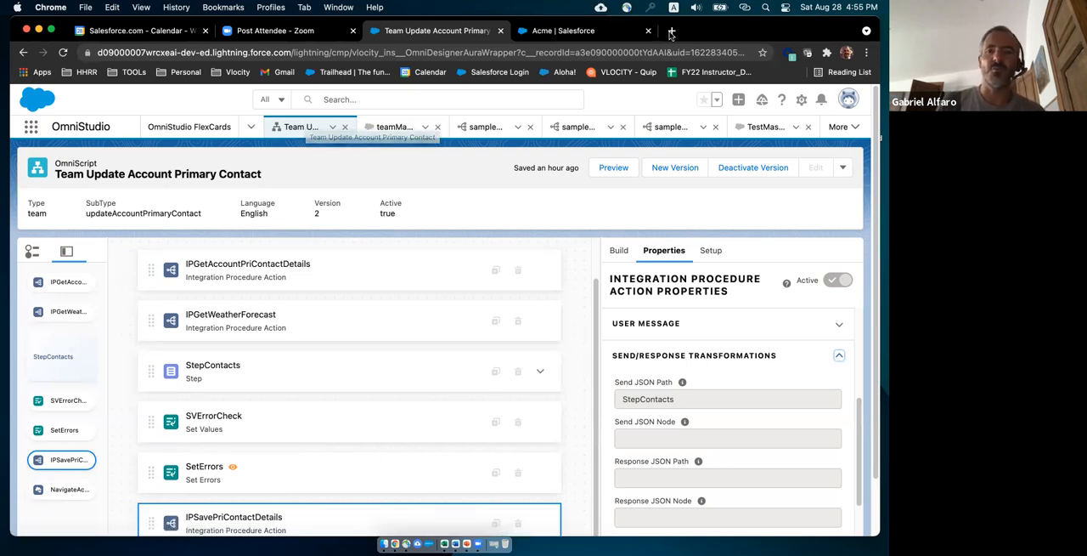
# Switch to the Omnistudio Tools Tips And Tricks presentation in PowerPoint and look over the slides around DEMO 2: Omniscript Actions.
pyautogui.moveTo(705, 28); pyautogui.dragTo(1086, 111)
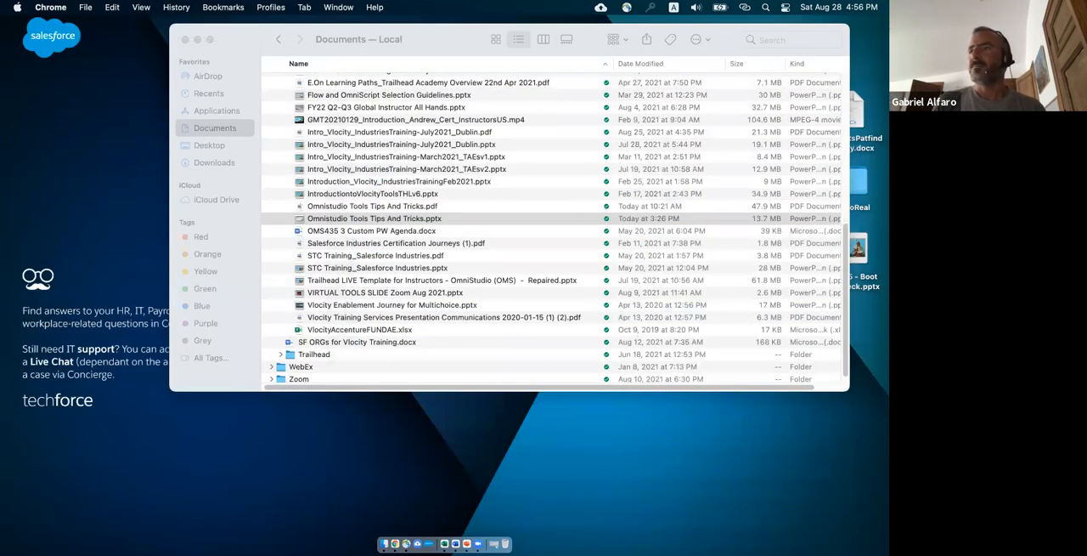
pyautogui.moveTo(1086, 110); pyautogui.dragTo(681, 14)
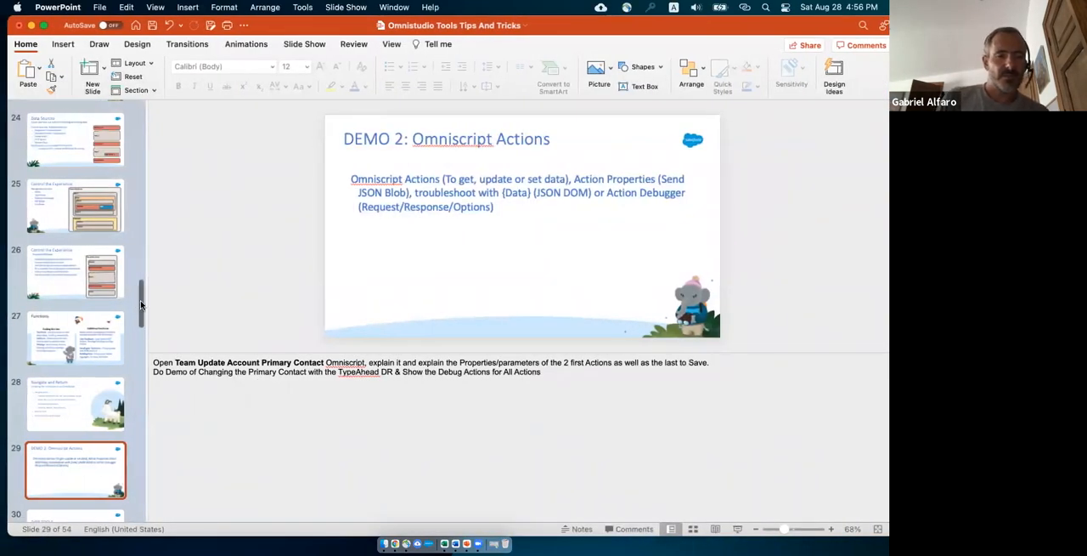
pyautogui.scroll(-6, 80, 259)
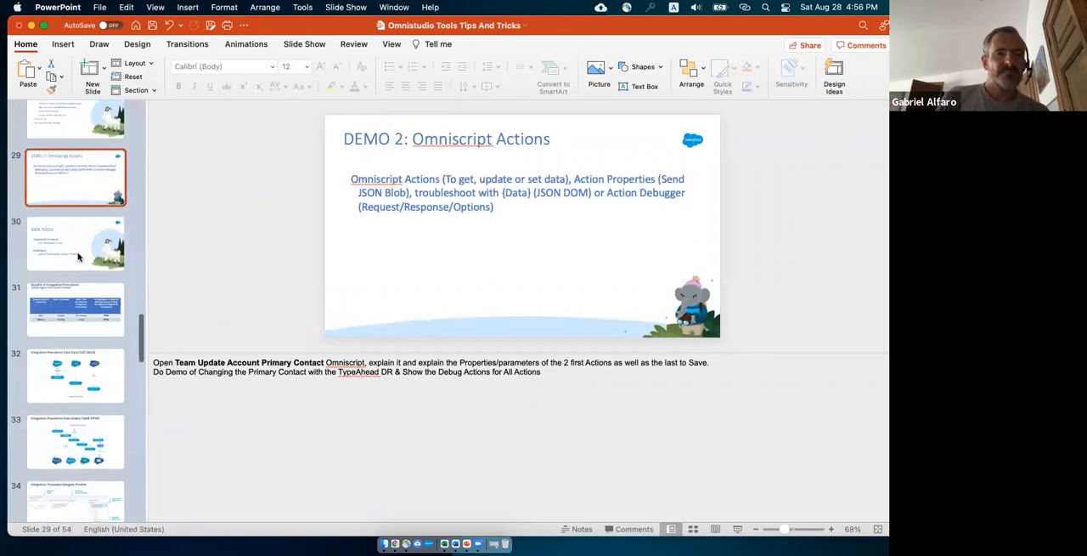
pyautogui.scroll(3, 81, 290)
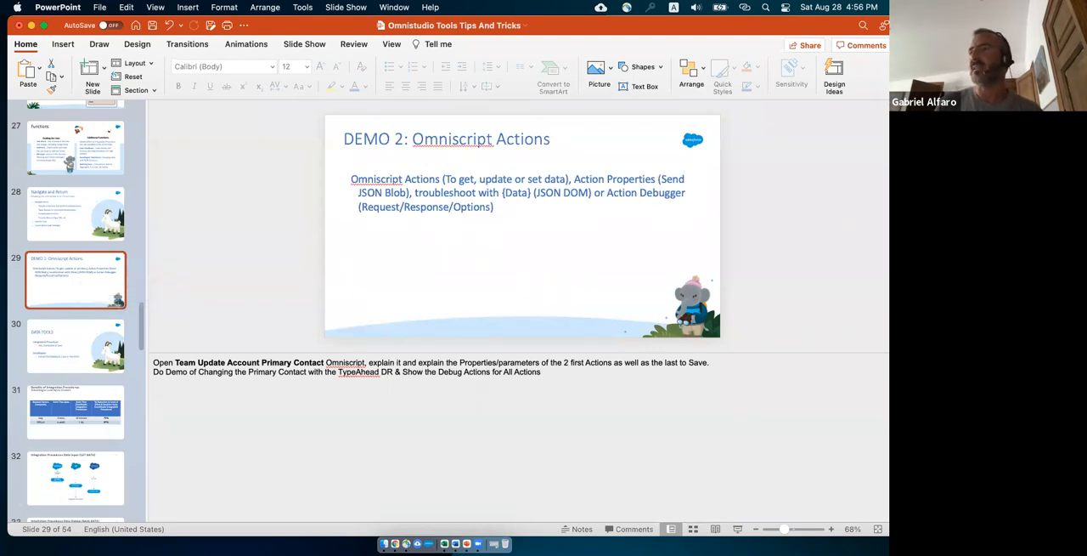
# Bring the Chrome window back over the presentation and review the send and response JSON settings of IPSavePriContactDetails.
pyautogui.moveTo(772, 72); pyautogui.dragTo(706, 30)
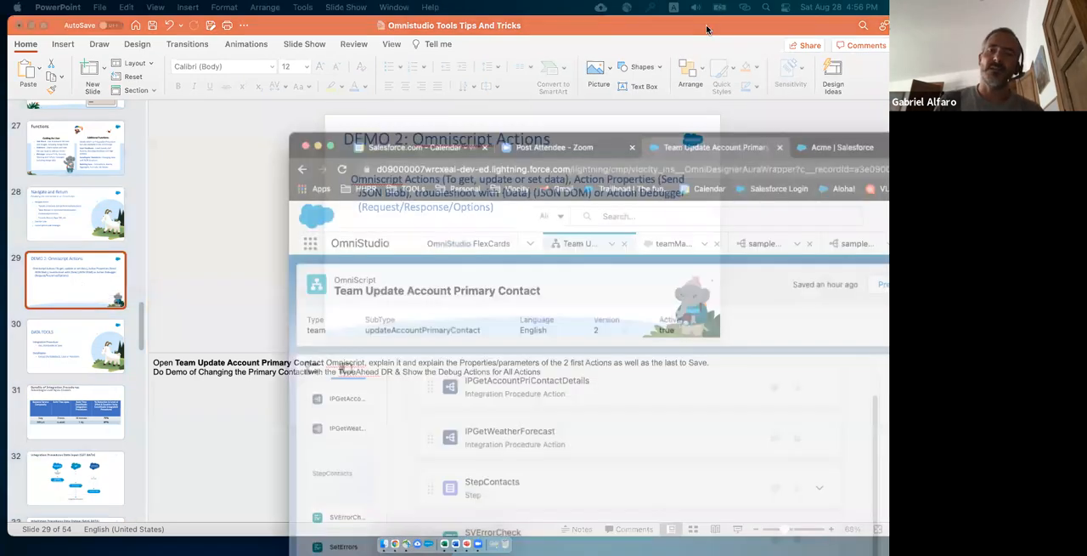
pyautogui.scroll(-2, 699, 375)
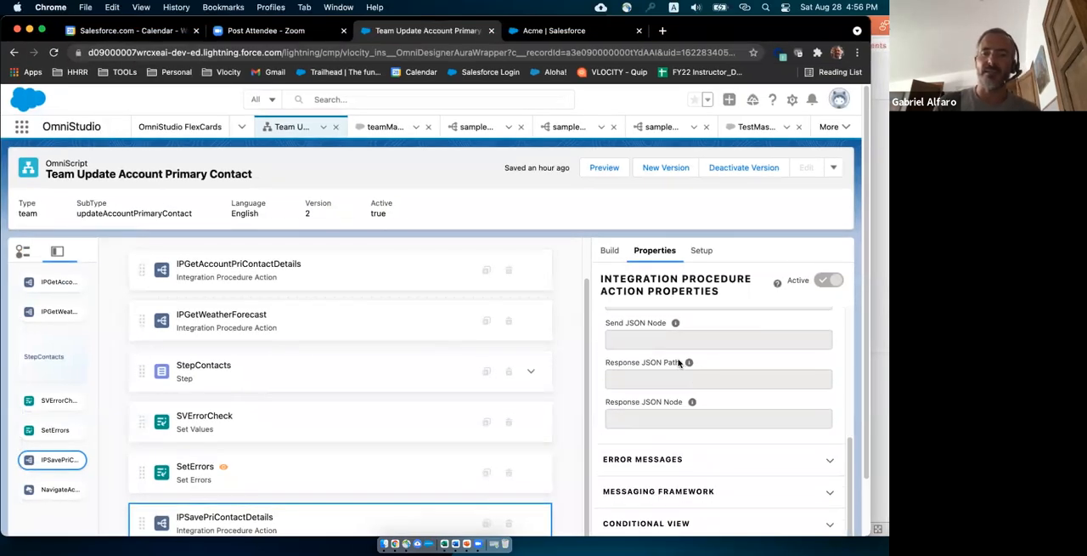
pyautogui.scroll(1, 677, 359)
pyautogui.scroll(2, 641, 330)
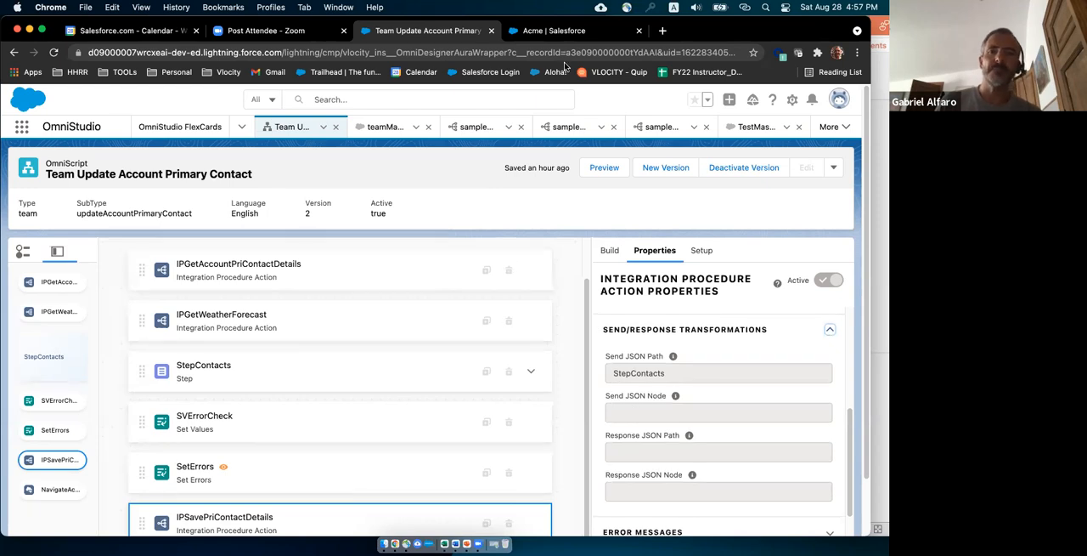
# Switch to PowerPoint, start the slide show from the DEMO 2: Omniscript Actions slide and advance to the DATA TOOLS slide.
pyautogui.moveTo(690, 33); pyautogui.dragTo(758, 33)
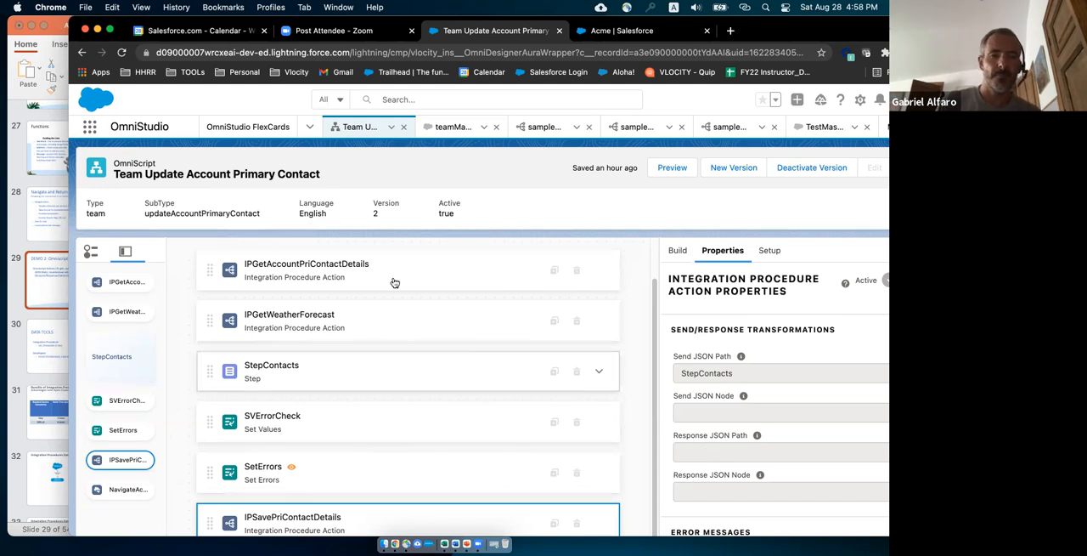
pyautogui.click(46, 287)
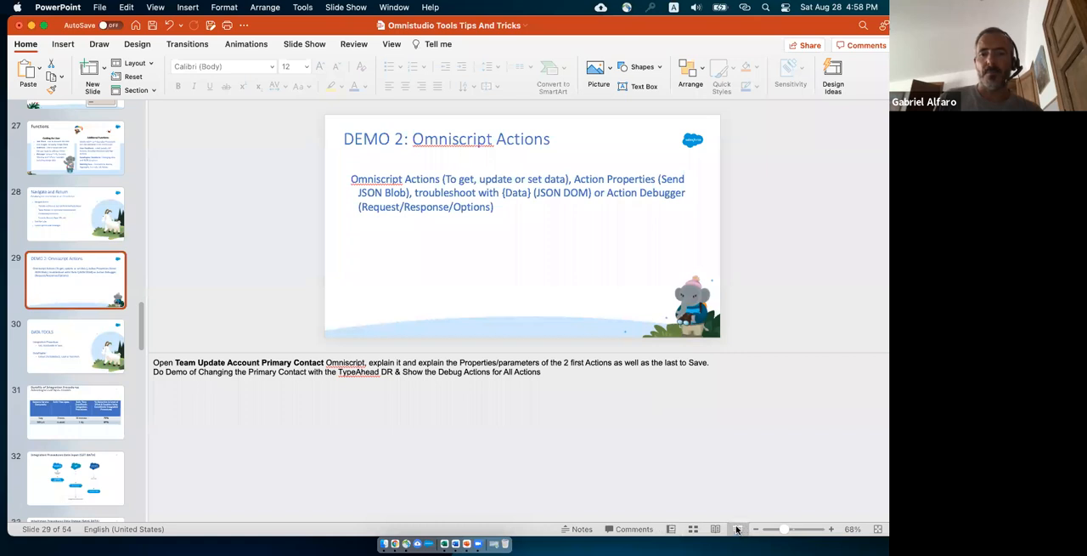
pyautogui.press('super+shift+Return')
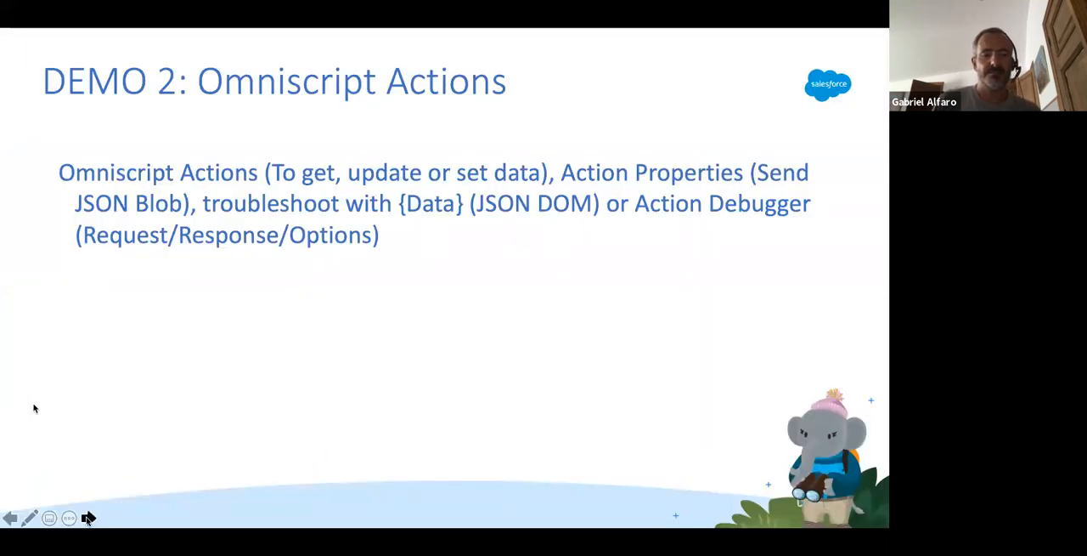
pyautogui.press('Right')
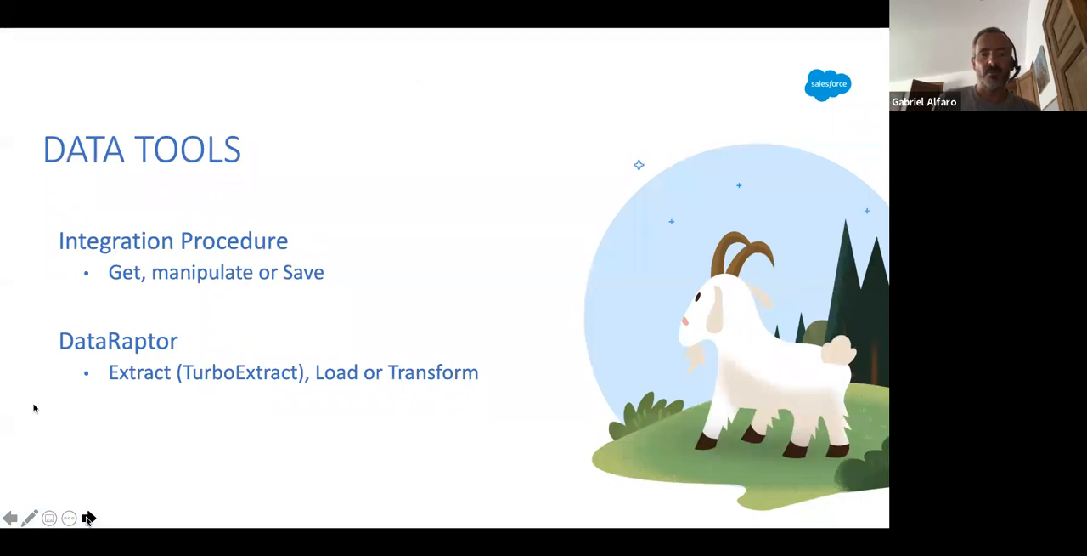
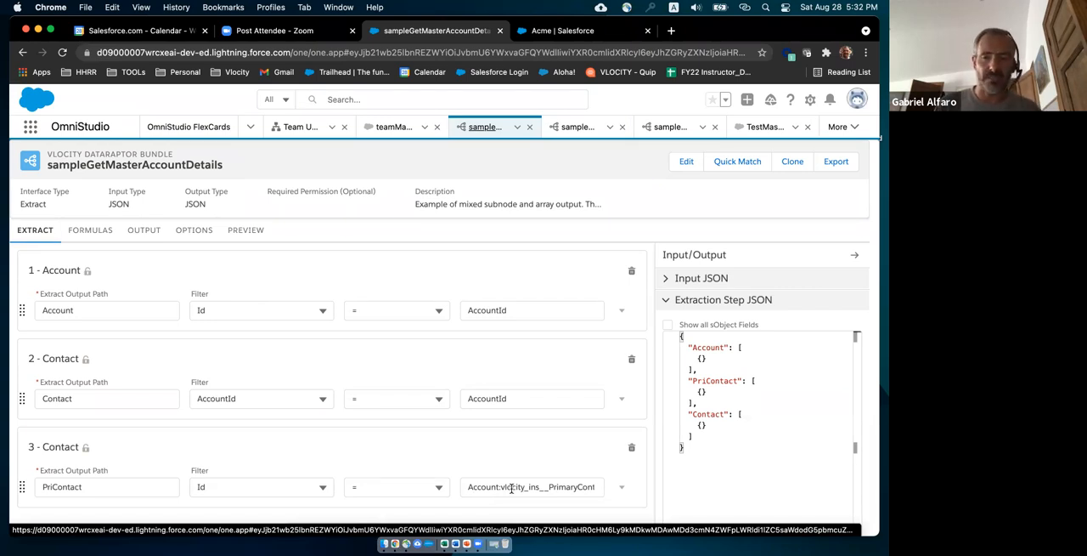
# Compare the extract steps of sampleGetMasterAccountDetails with its output mappings and current JSON output.
pyautogui.click(140, 231)
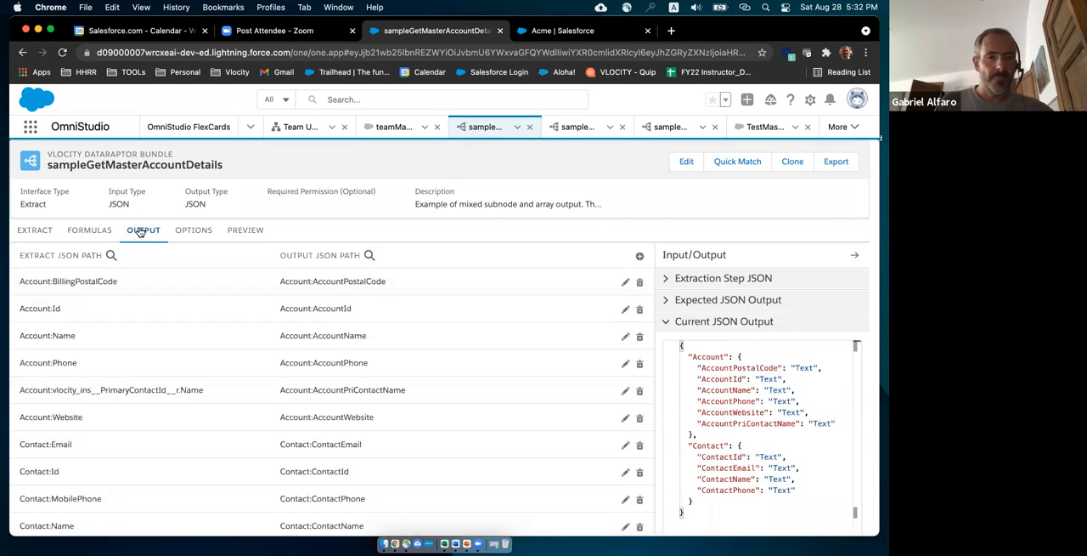
pyautogui.click(33, 231)
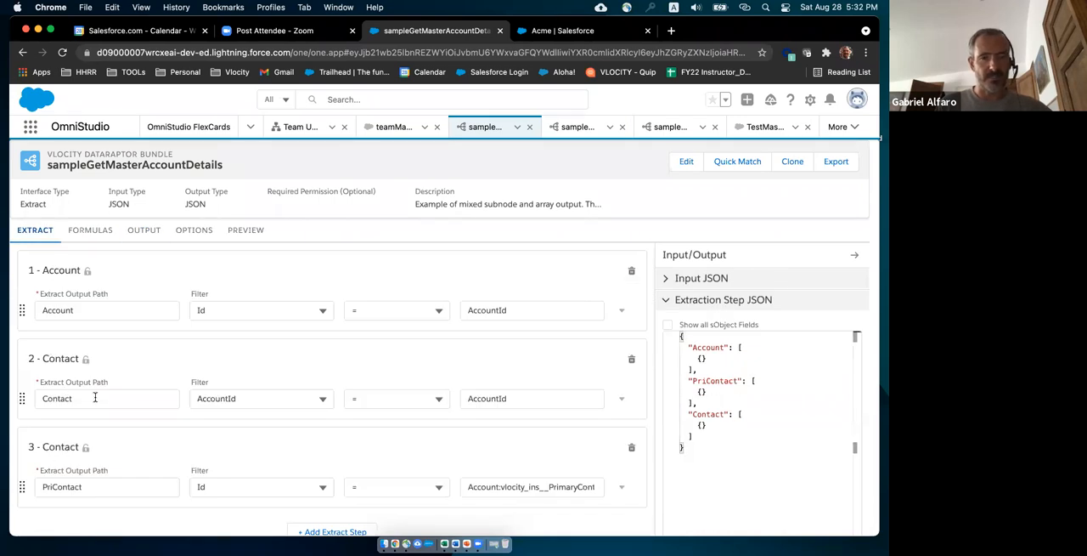
pyautogui.click(144, 231)
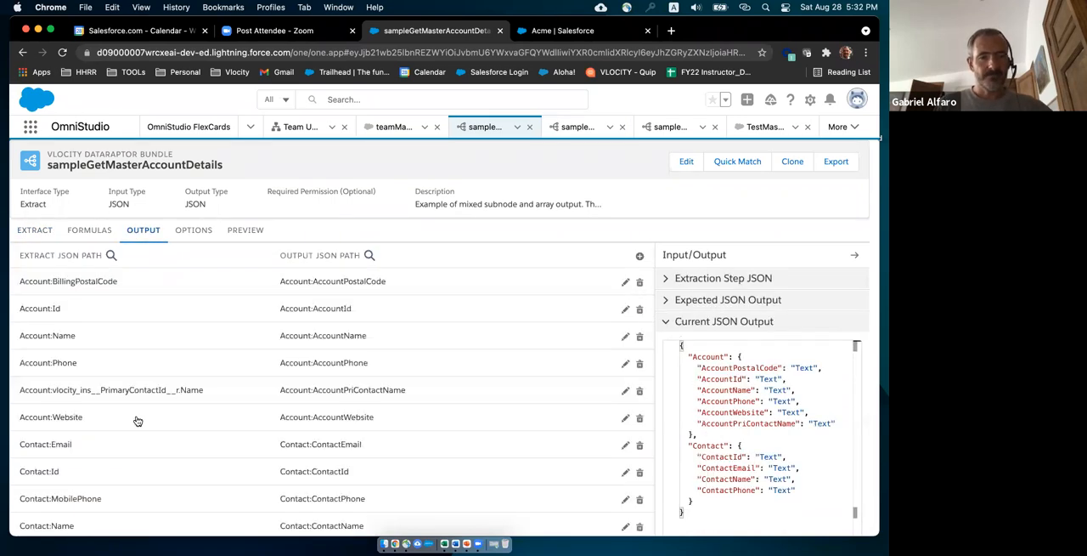
pyautogui.scroll(-1, 110, 452)
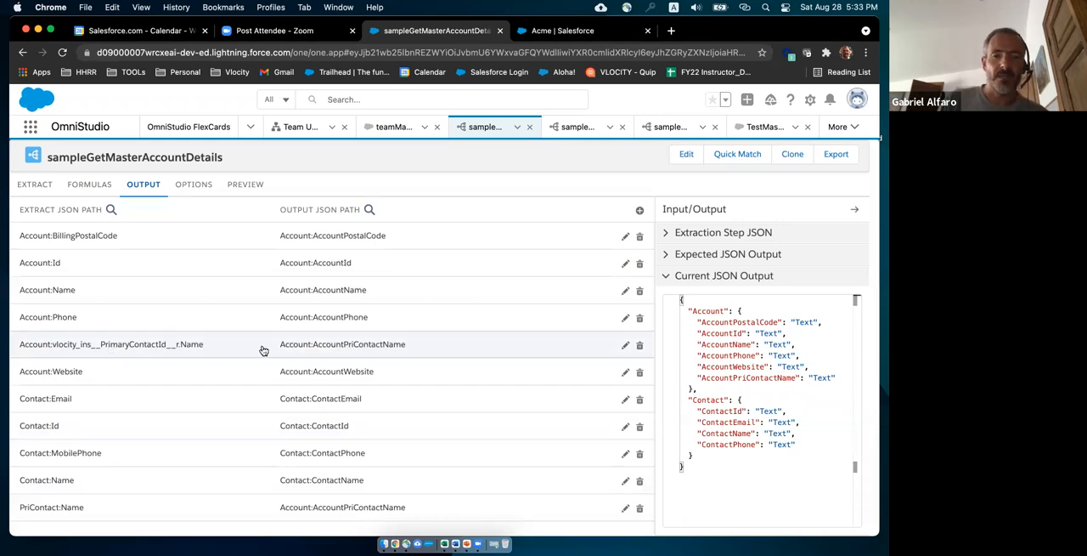
# Try to delete the third extract step, with output path PriContact, from sampleGetMasterAccountDetails.
pyautogui.click(37, 184)
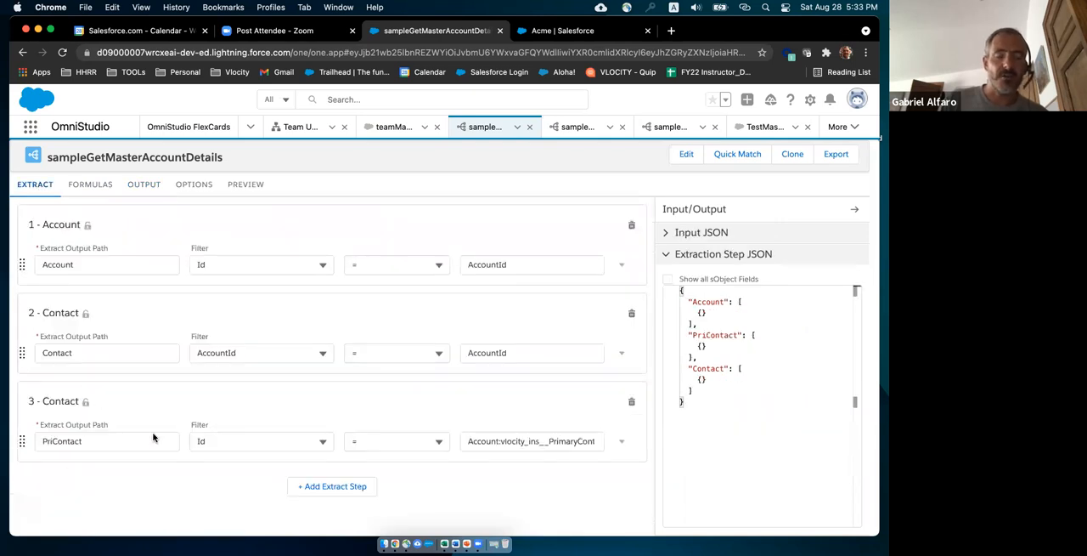
pyautogui.click(632, 403)
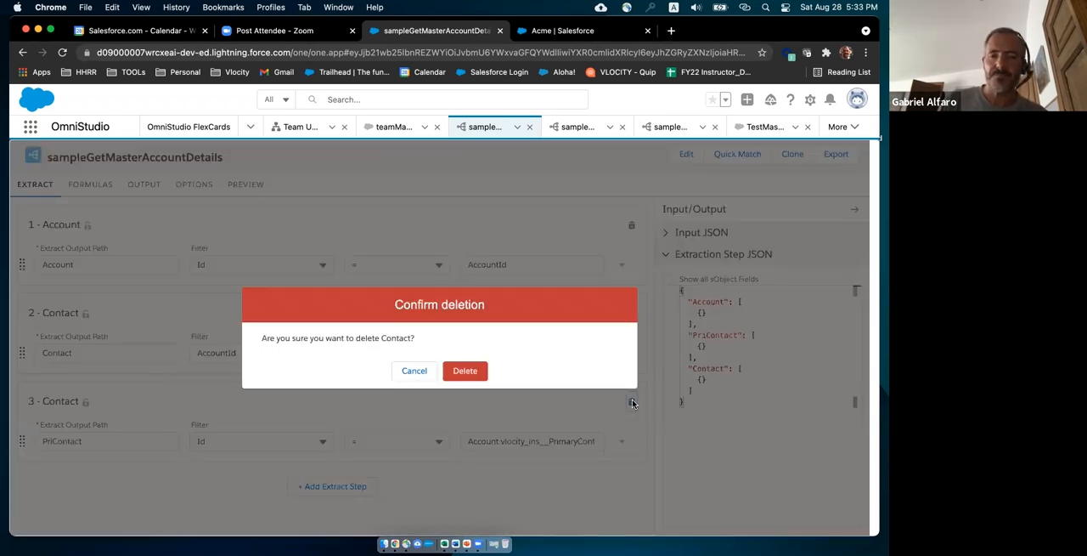
pyautogui.click(466, 370)
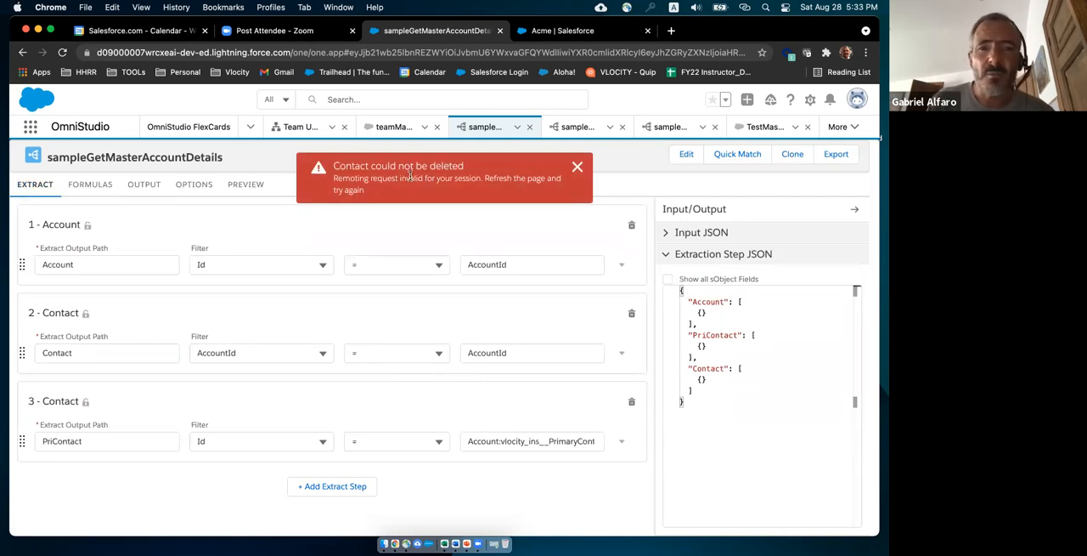
pyautogui.click(577, 169)
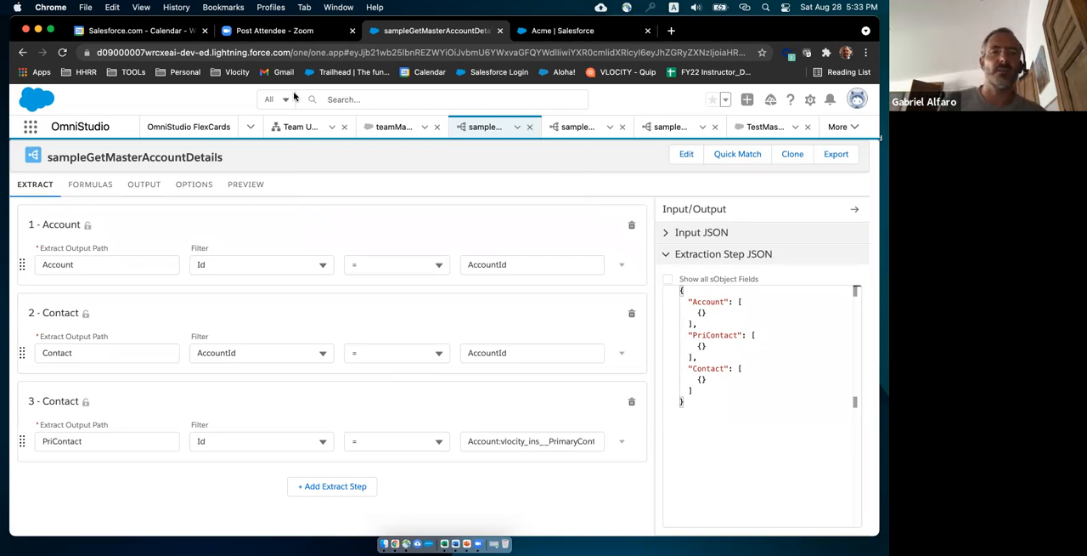
# Reload the page and delete the PriContact extract step from sampleGetMasterAccountDetails.
pyautogui.click(62, 53)
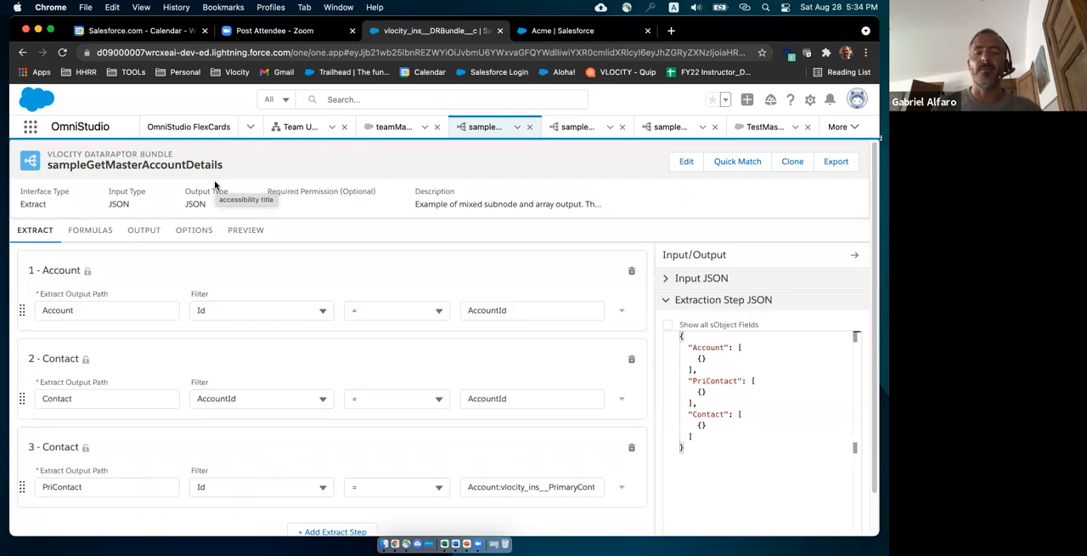
pyautogui.click(632, 449)
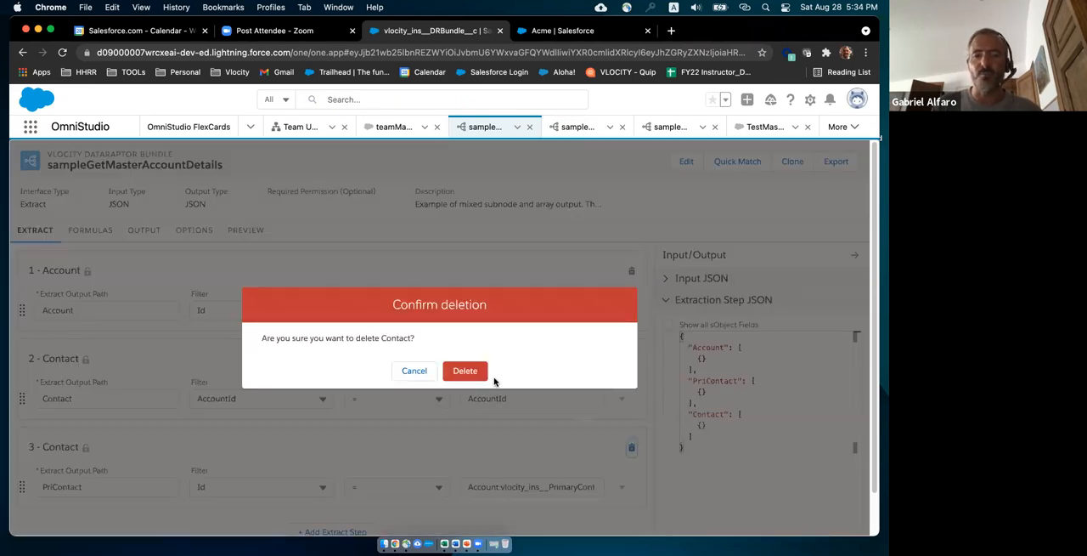
pyautogui.click(464, 377)
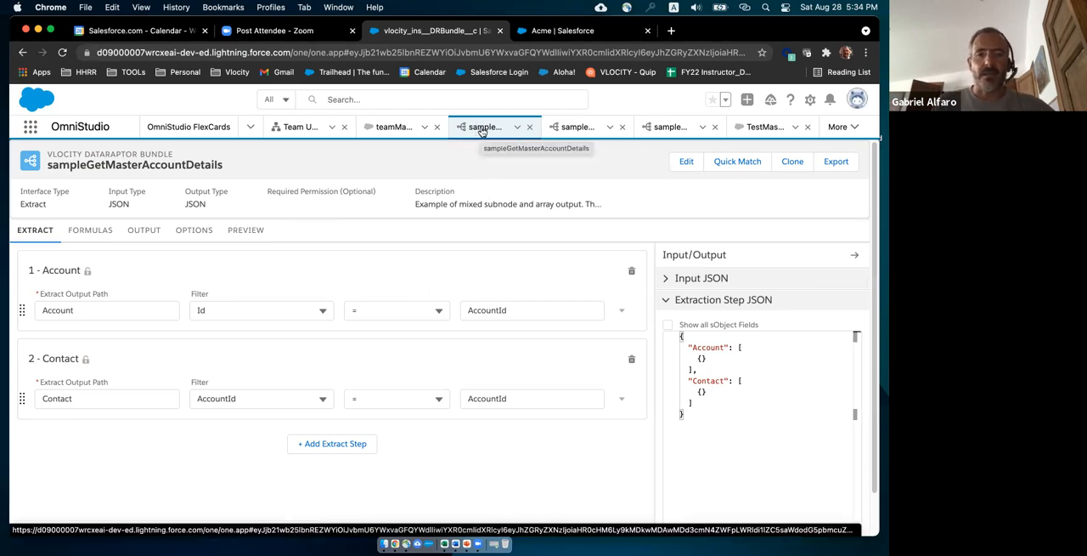
# Delete the output mapping from PriContact:Name to Account:AccountPriContactName in sampleGetMasterAccountDetails.
pyautogui.click(138, 233)
pyautogui.scroll(-1, 361, 427)
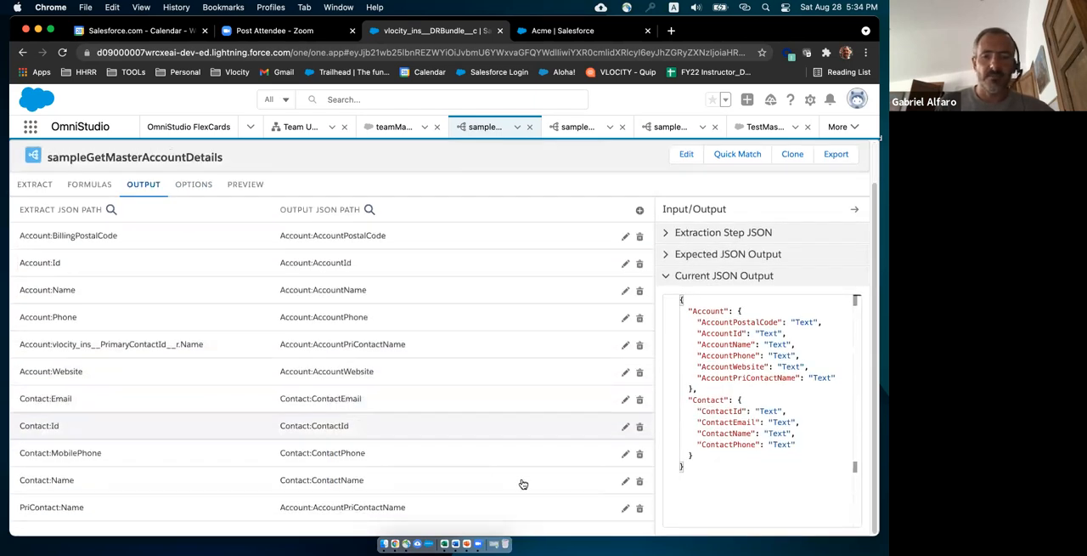
pyautogui.click(639, 507)
pyautogui.click(465, 371)
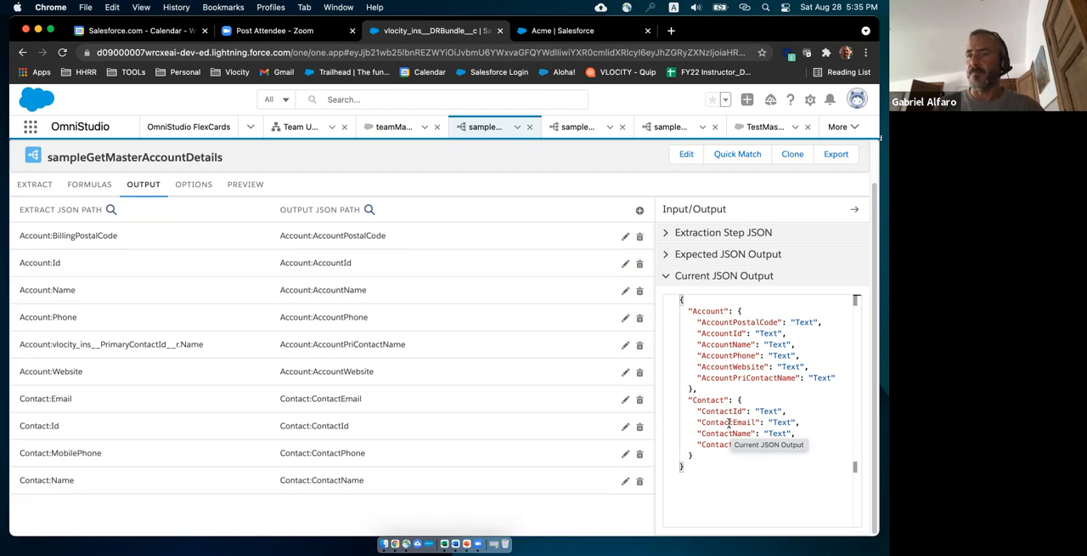
# Switch to the samplePostXformWeather DataRaptor and examine the Current and Forecast nodes in its current JSON output.
pyautogui.click(569, 129)
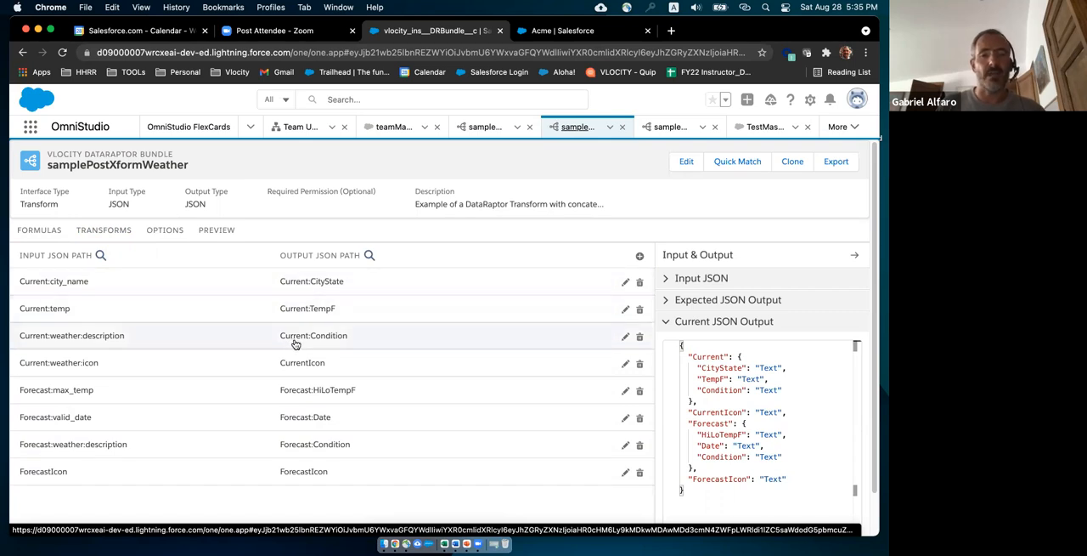
pyautogui.click(692, 357)
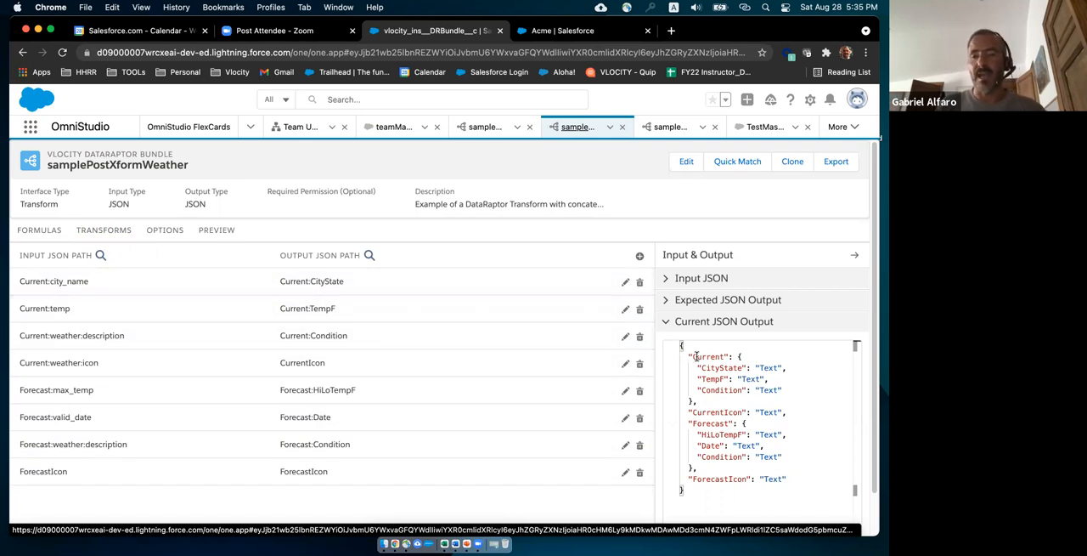
pyautogui.doubleClick(718, 357)
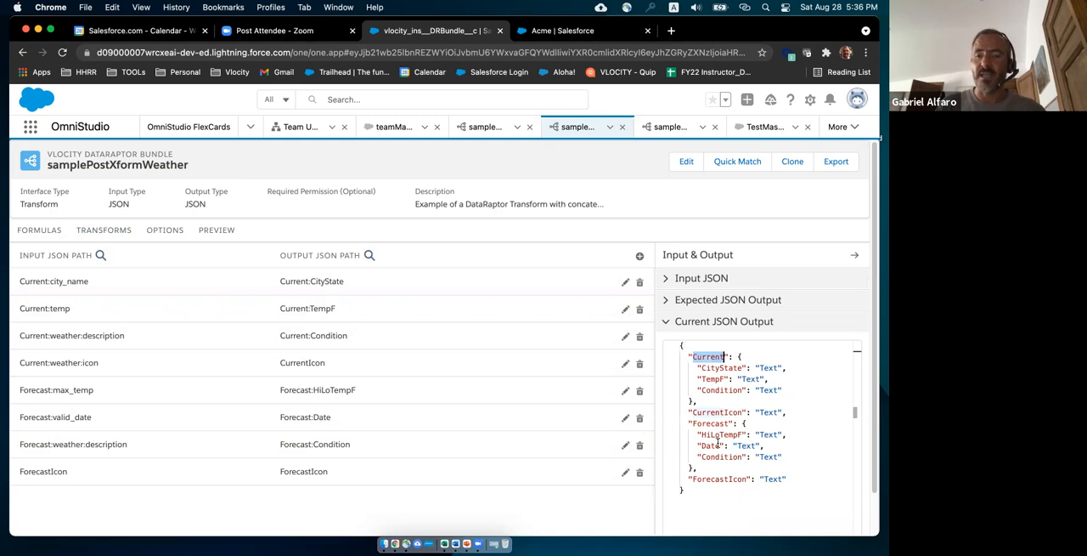
pyautogui.moveTo(694, 423); pyautogui.dragTo(729, 423)
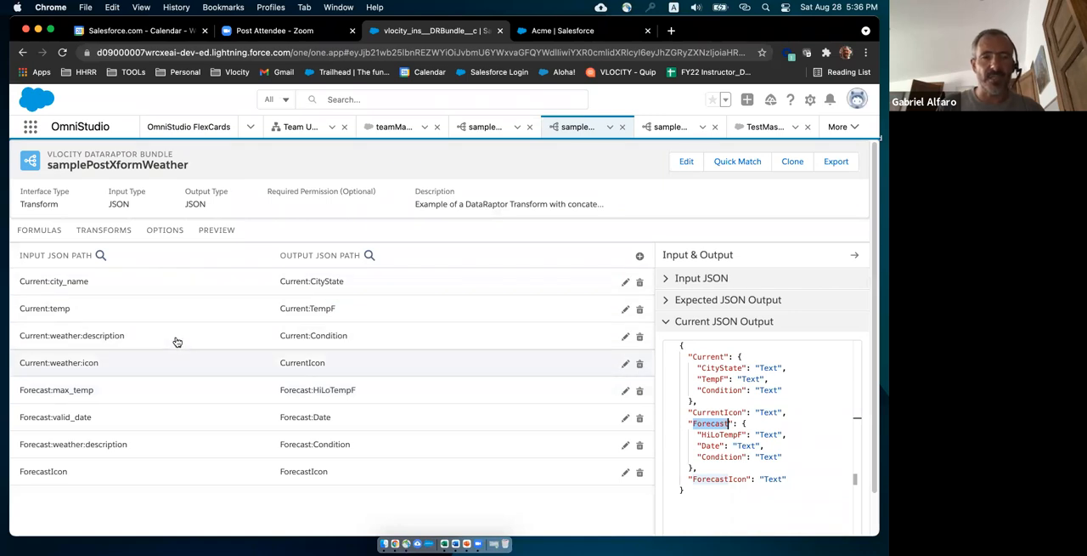
# Review the four CONCAT formulas of samplePostXformWeather and their result paths, highlighting Forecast|2, and return to the transform mappings.
pyautogui.click(42, 233)
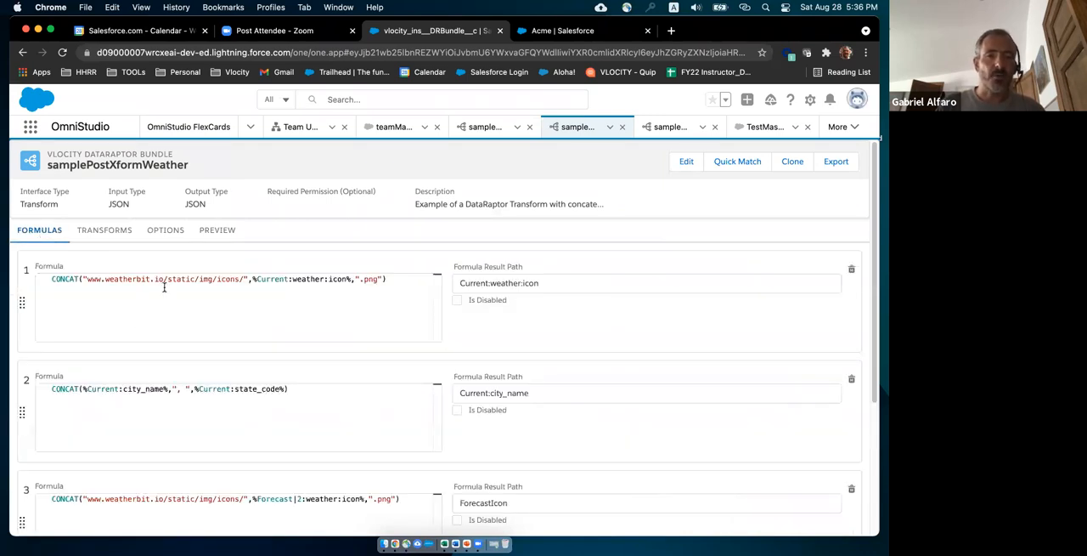
pyautogui.scroll(-3, 196, 483)
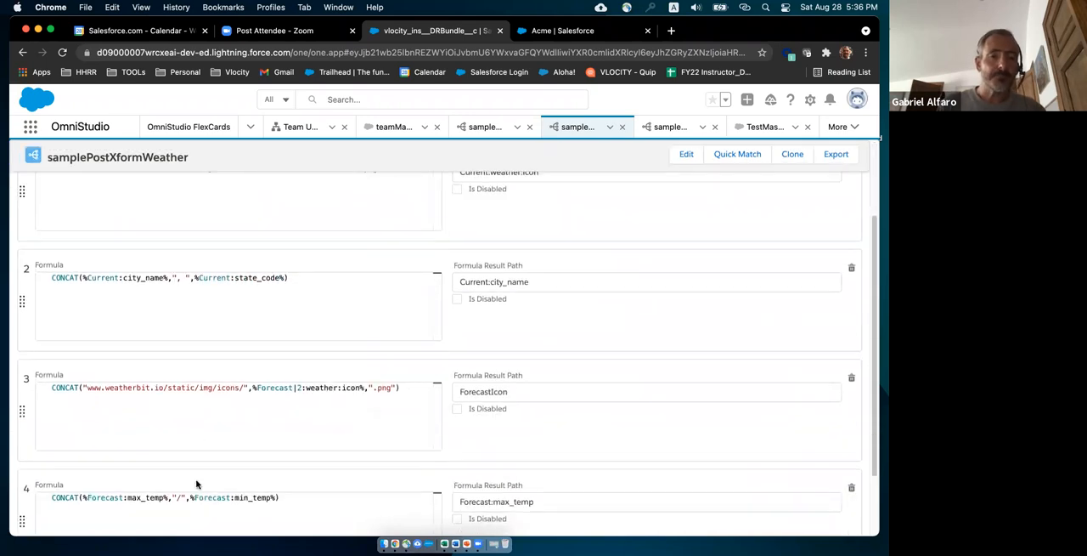
pyautogui.scroll(-2, 196, 483)
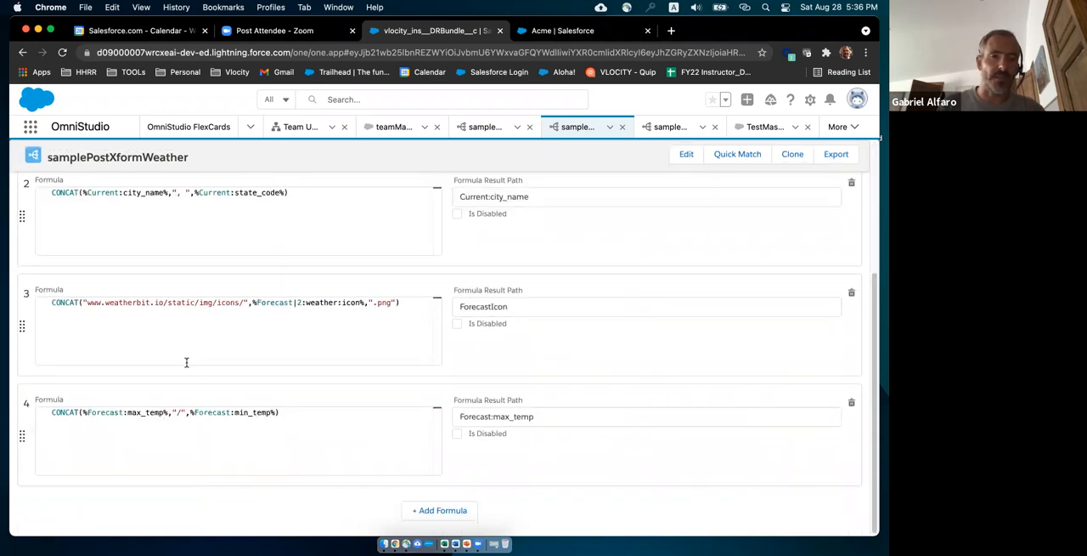
pyautogui.scroll(2, 189, 383)
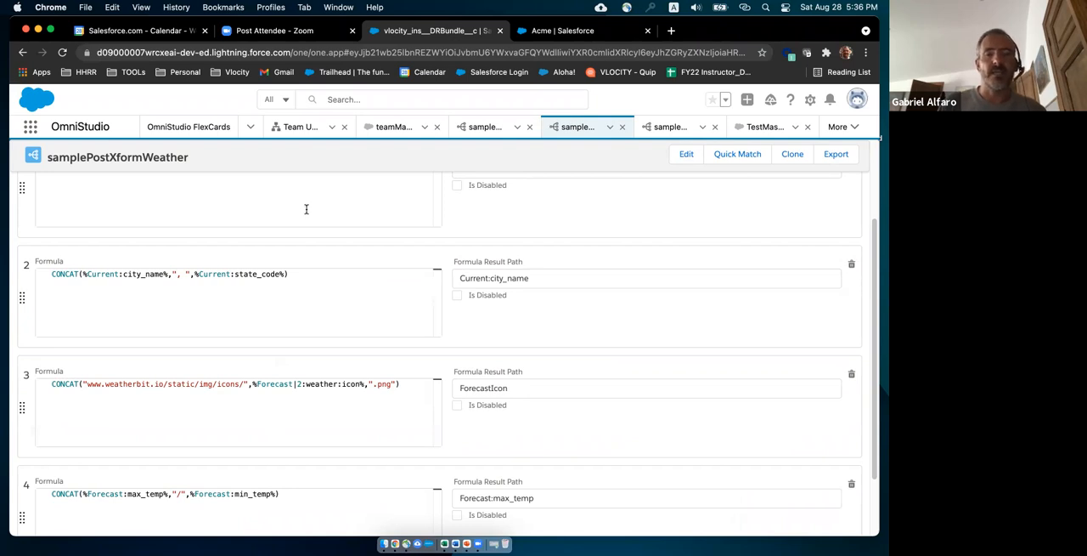
pyautogui.moveTo(257, 384); pyautogui.dragTo(302, 386)
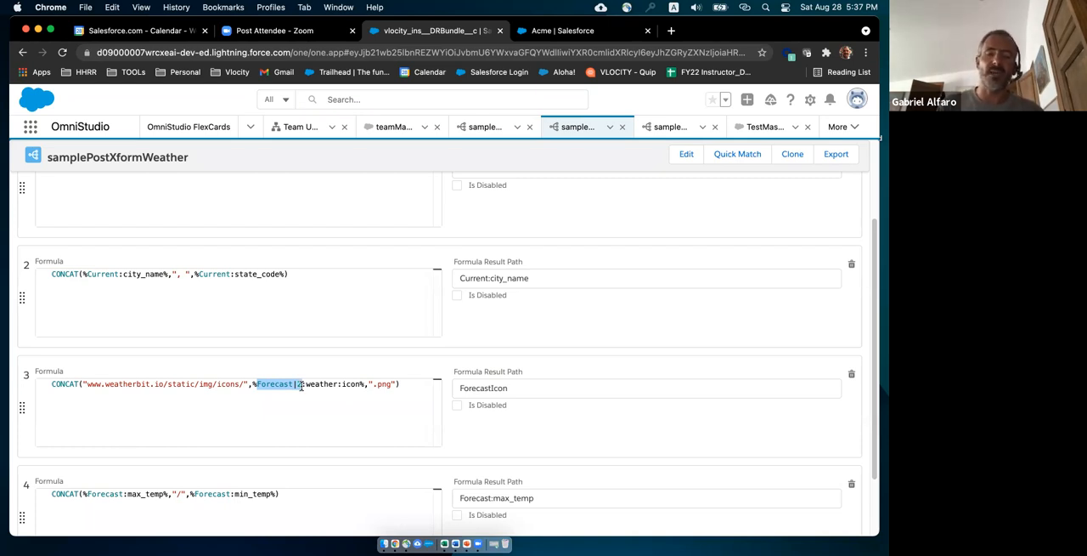
pyautogui.click(461, 387)
pyautogui.doubleClick(501, 387)
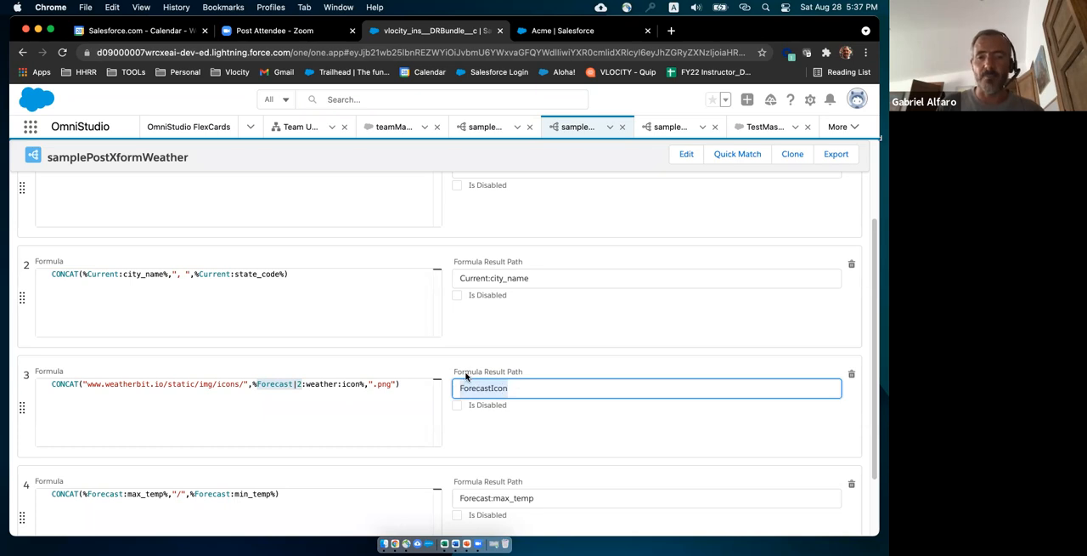
pyautogui.click(458, 277)
pyautogui.scroll(3, 461, 281)
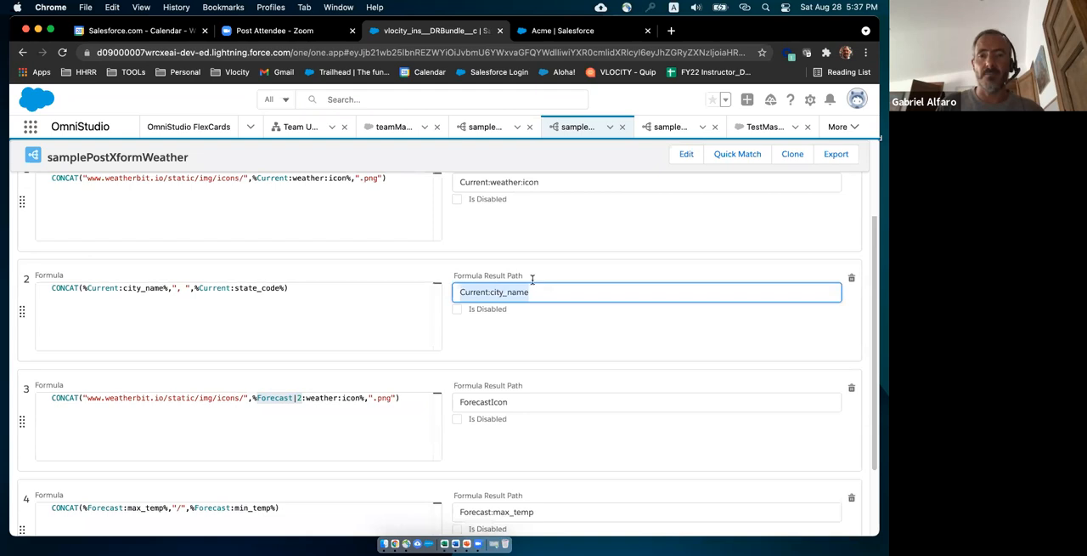
pyautogui.moveTo(462, 283); pyautogui.dragTo(552, 281)
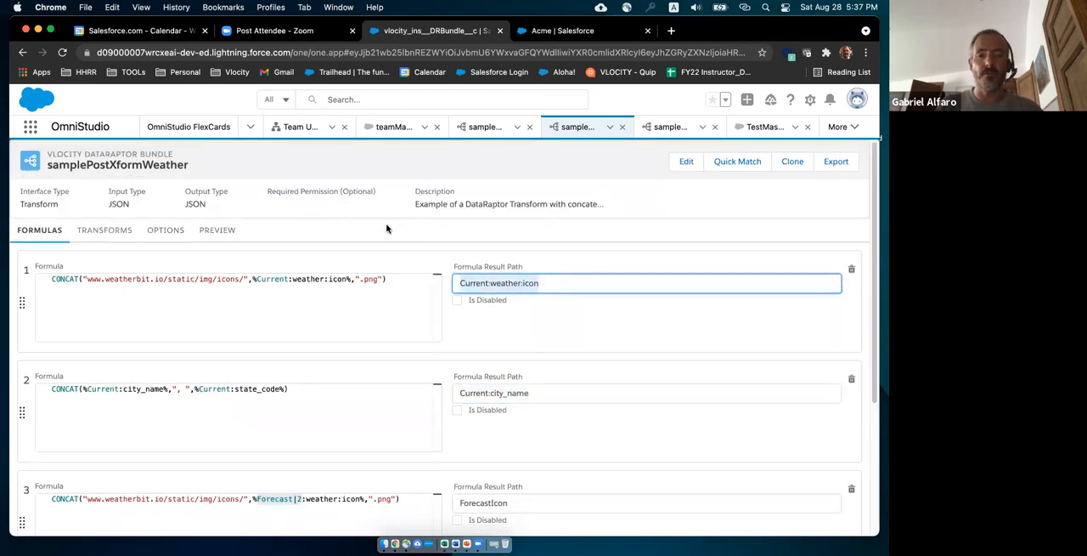
pyautogui.click(111, 231)
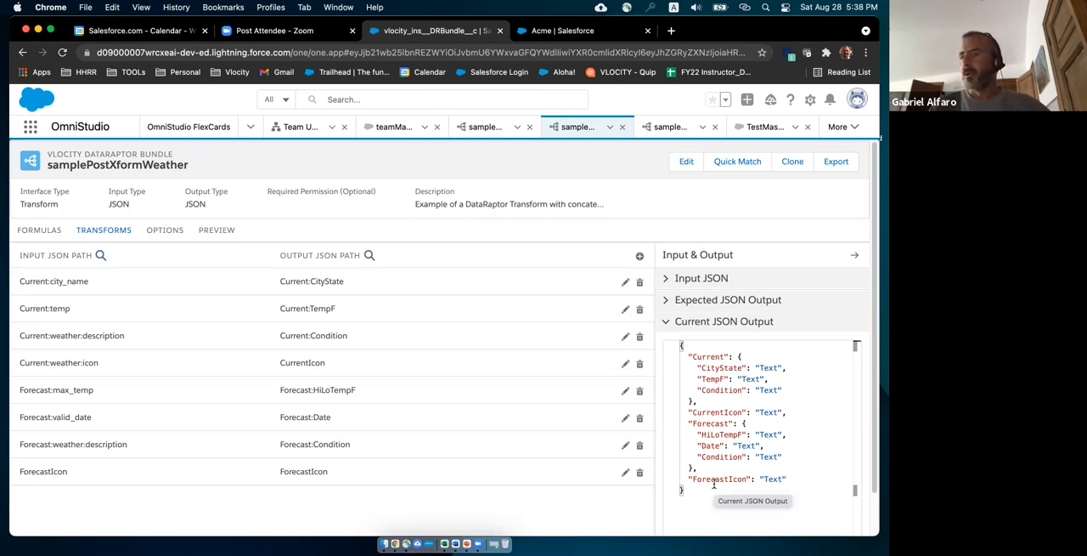
# Switch to the sampleCreatePriContact DataRaptor and review its objects and the field mappings for Contact, Account and all objects.
pyautogui.click(667, 127)
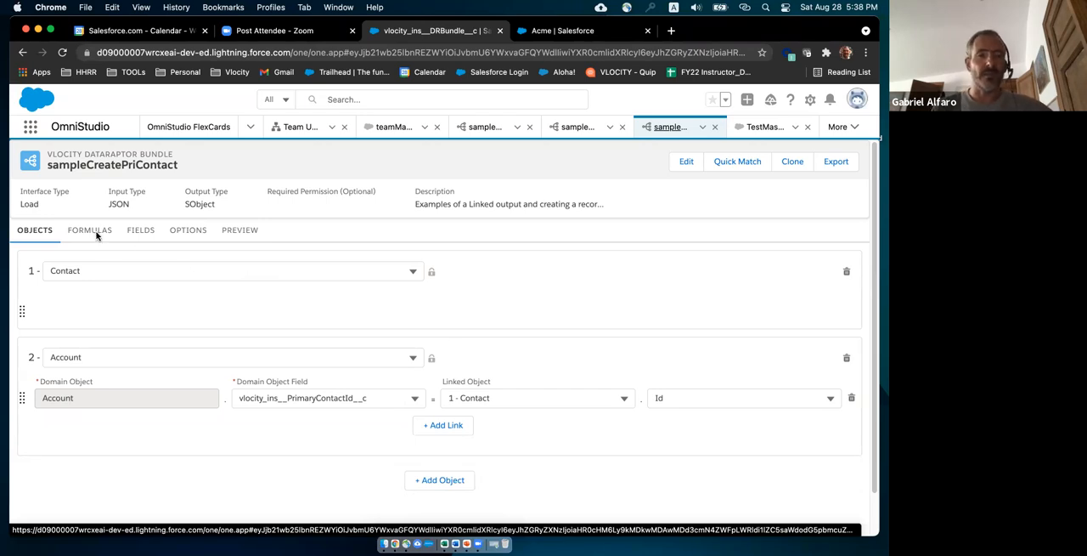
pyautogui.click(137, 232)
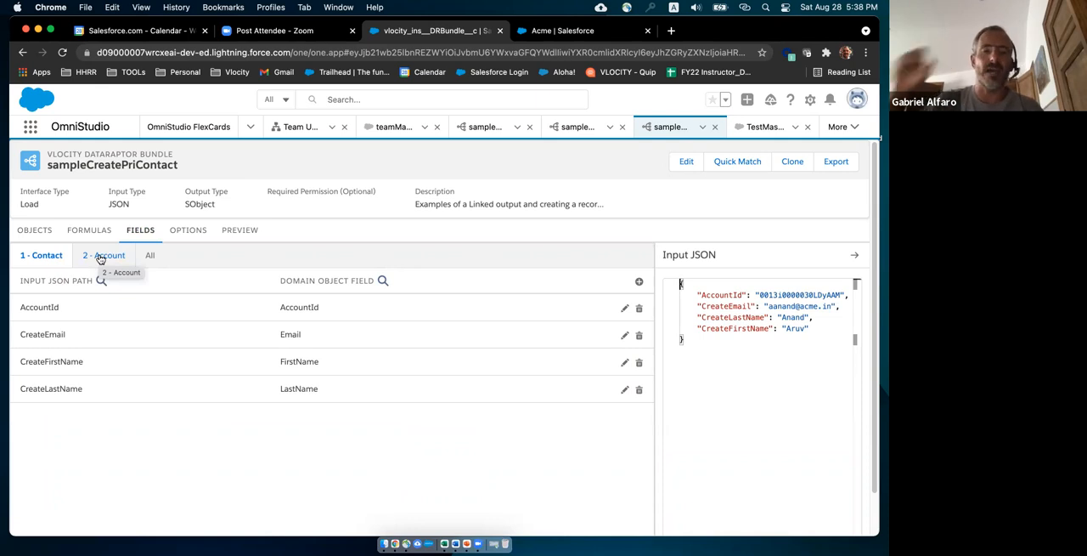
pyautogui.click(151, 256)
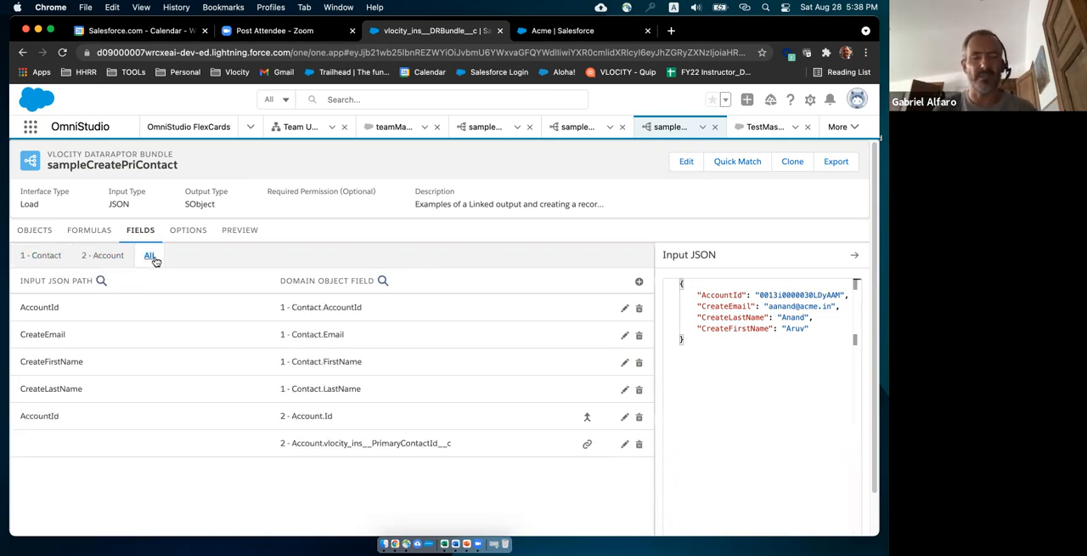
pyautogui.click(39, 256)
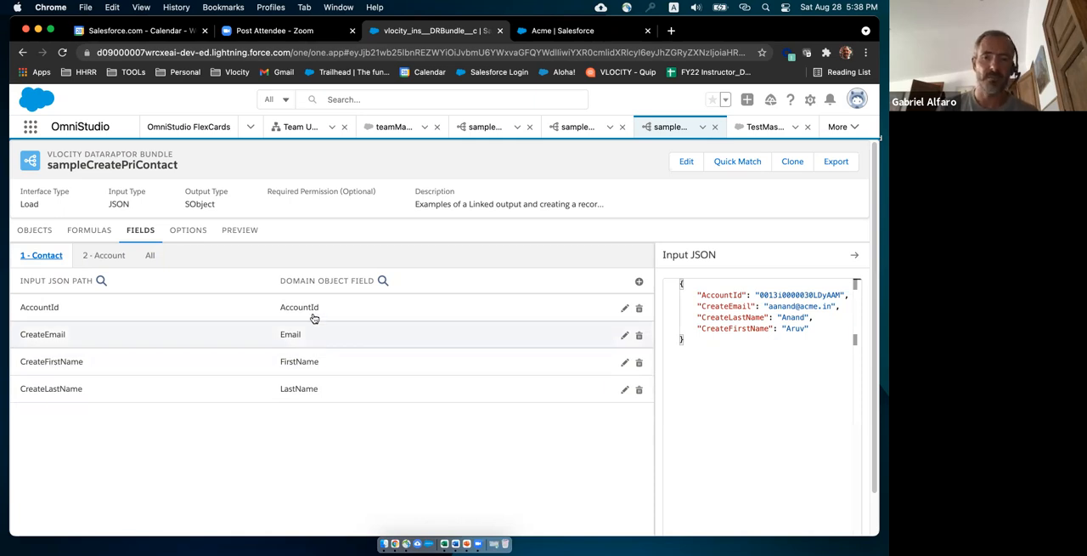
pyautogui.click(102, 257)
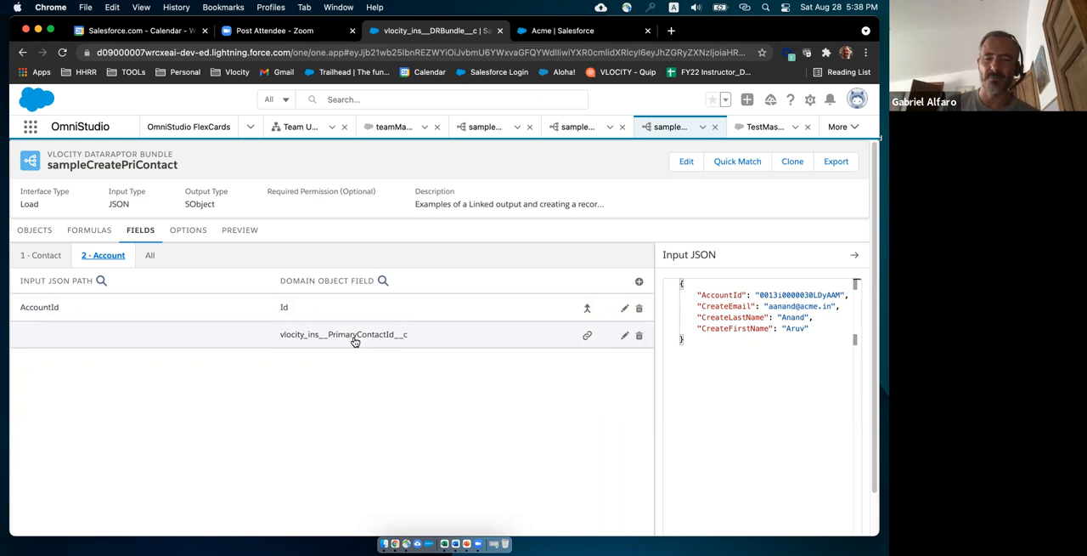
# Mark the Contact mapping from CreateFirstName to FirstName as an upsert key and collapse its details.
pyautogui.click(42, 255)
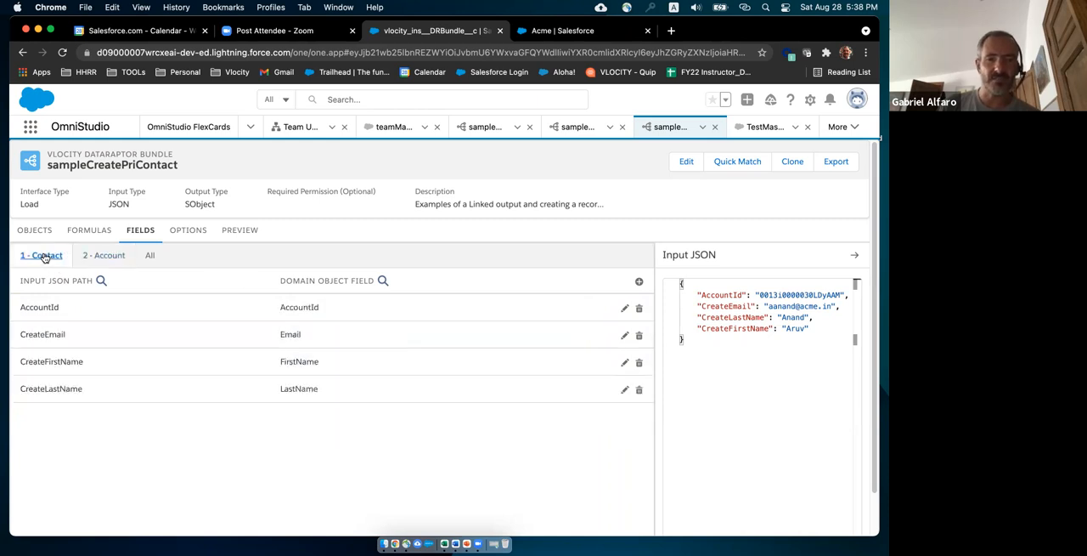
pyautogui.click(190, 366)
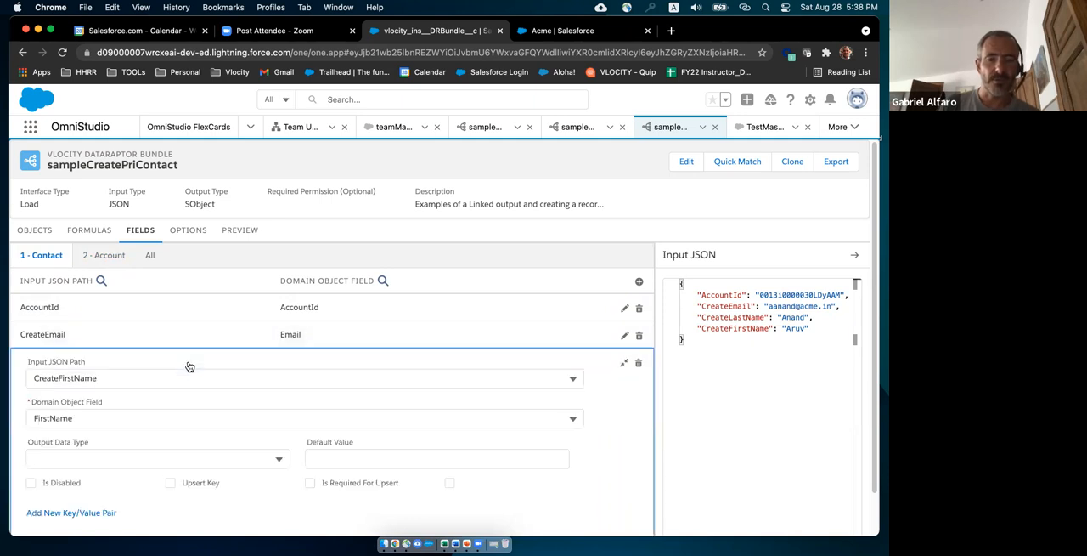
pyautogui.click(171, 482)
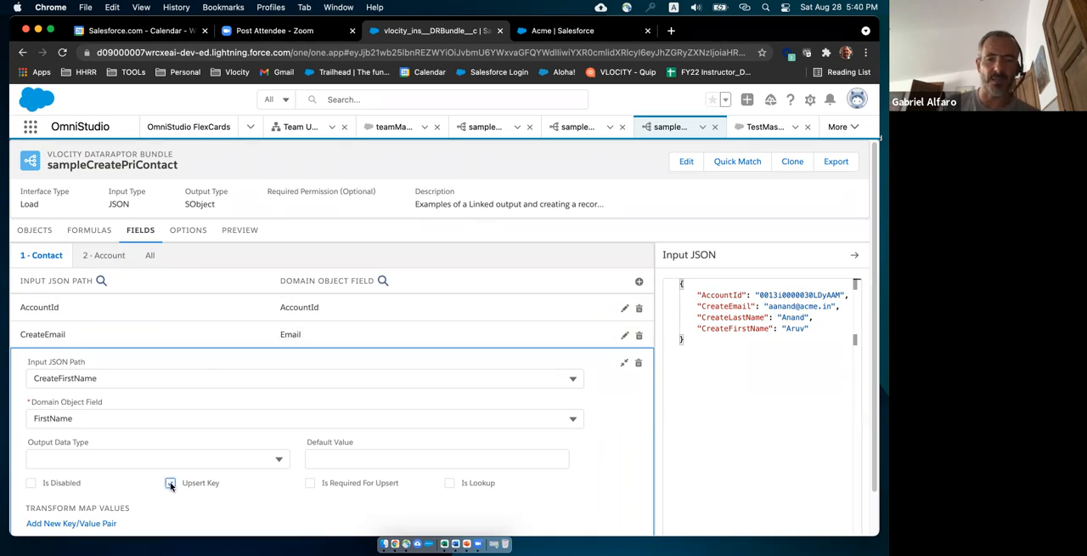
pyautogui.click(171, 483)
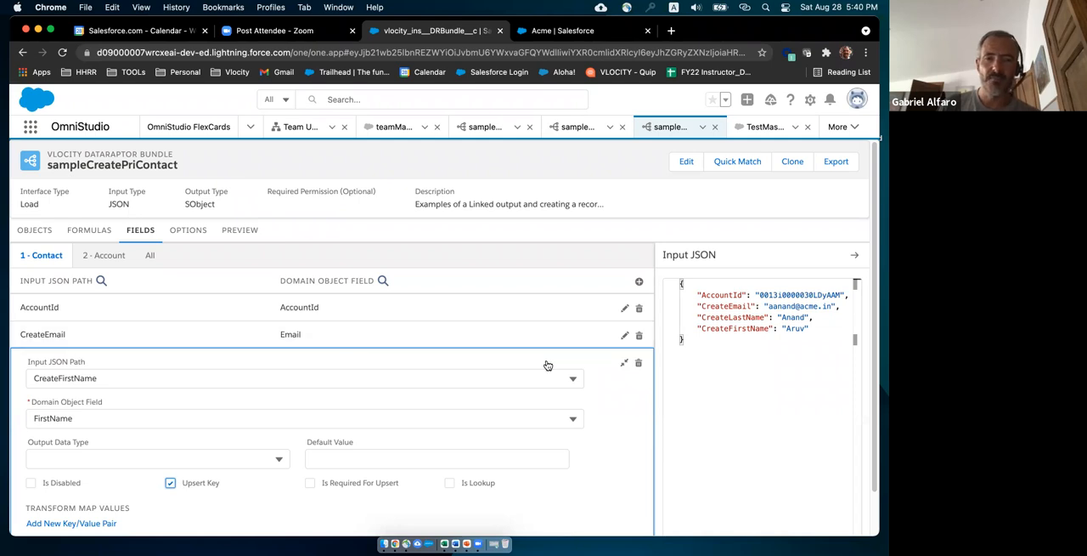
pyautogui.click(623, 365)
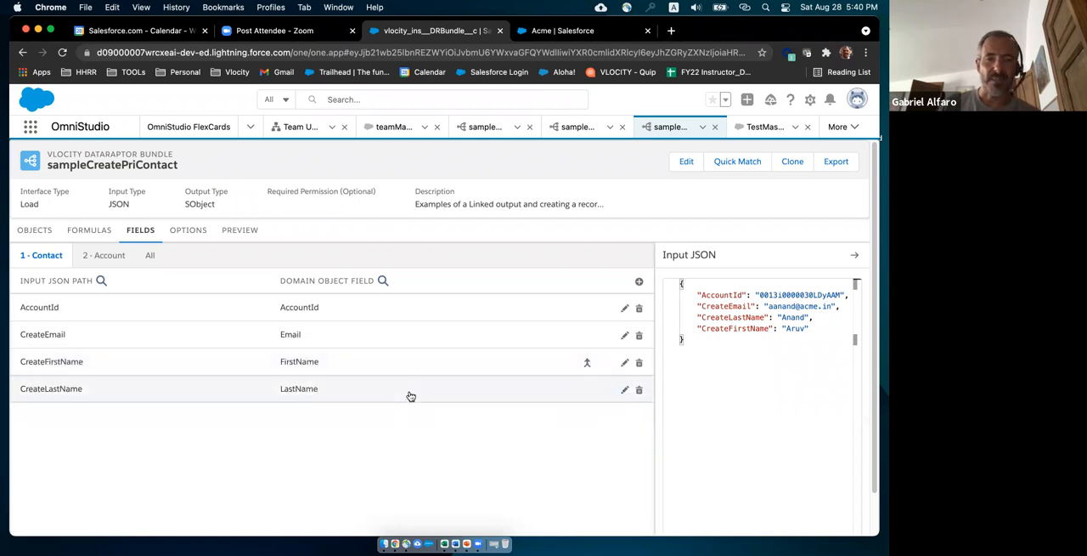
# Mark the Contact mapping from CreateLastName to LastName as an upsert key and required for upsert, and collapse its details.
pyautogui.click(249, 395)
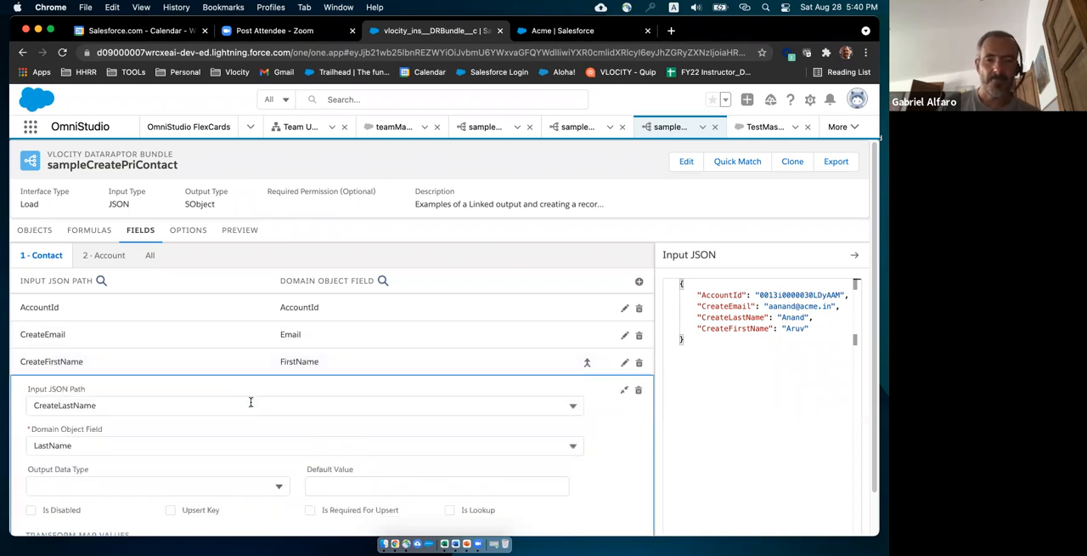
pyautogui.click(171, 511)
pyautogui.click(309, 510)
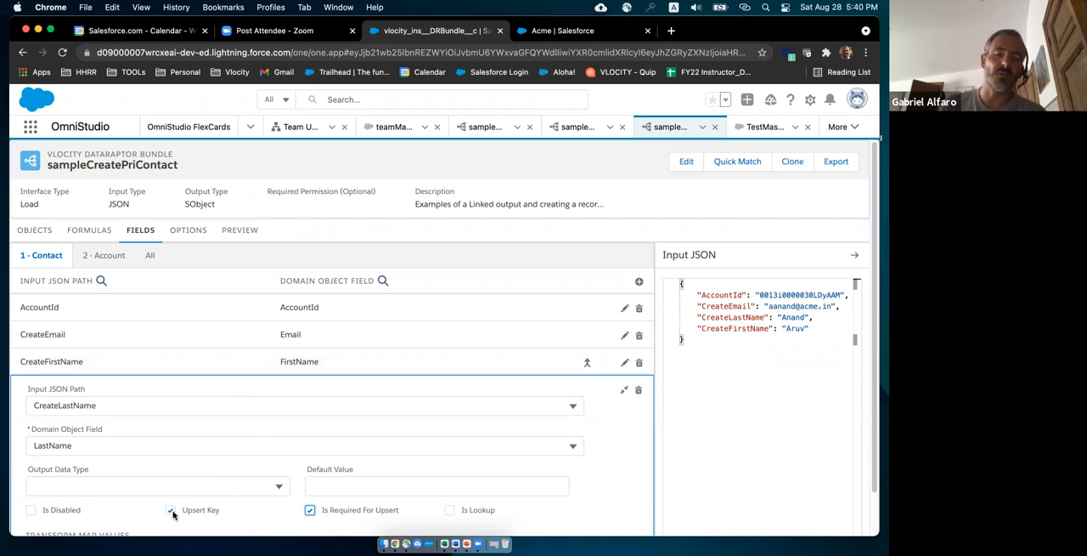
pyautogui.click(625, 390)
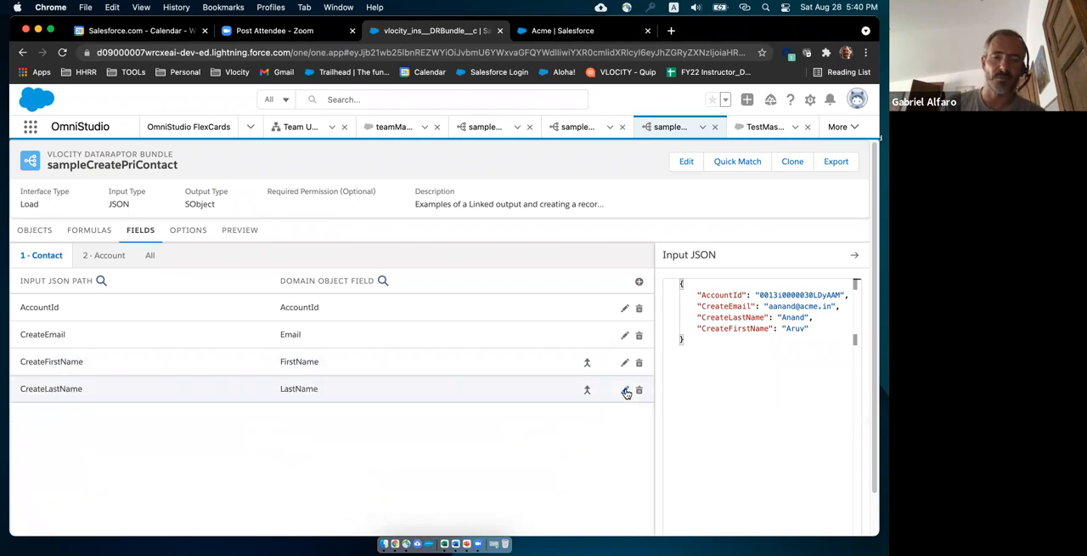
pyautogui.click(586, 362)
pyautogui.click(587, 362)
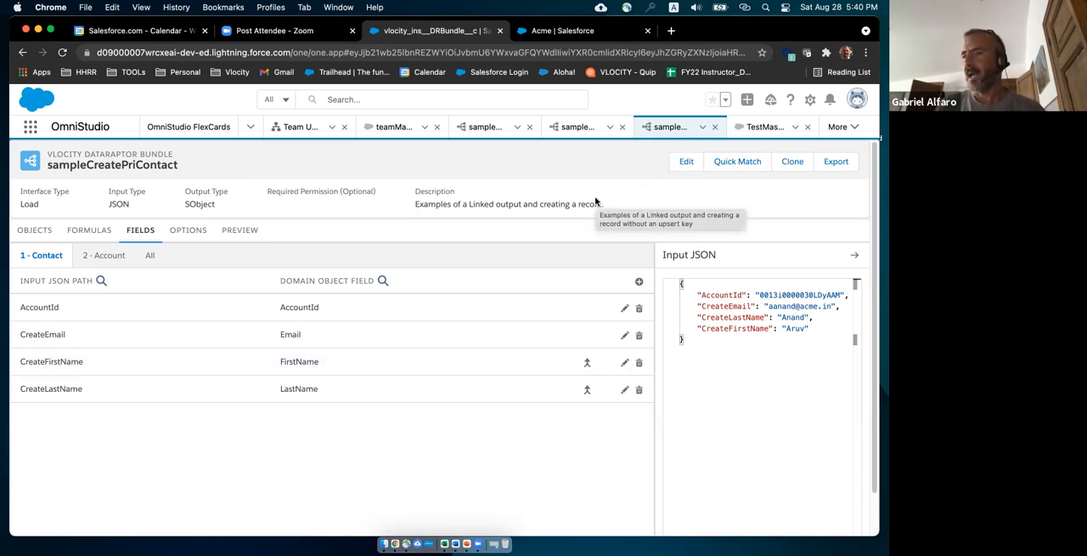
# Switch to the Sample Get Weather and Forecast Data integration procedure and review the properties of its DRGetAccountInfo and SVWeather elements.
pyautogui.click(855, 129)
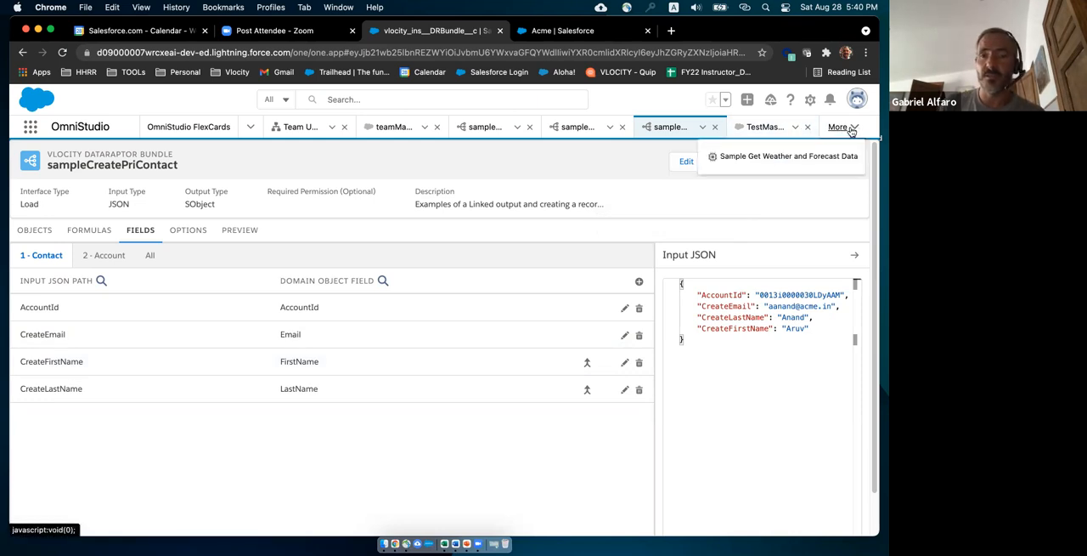
pyautogui.click(764, 157)
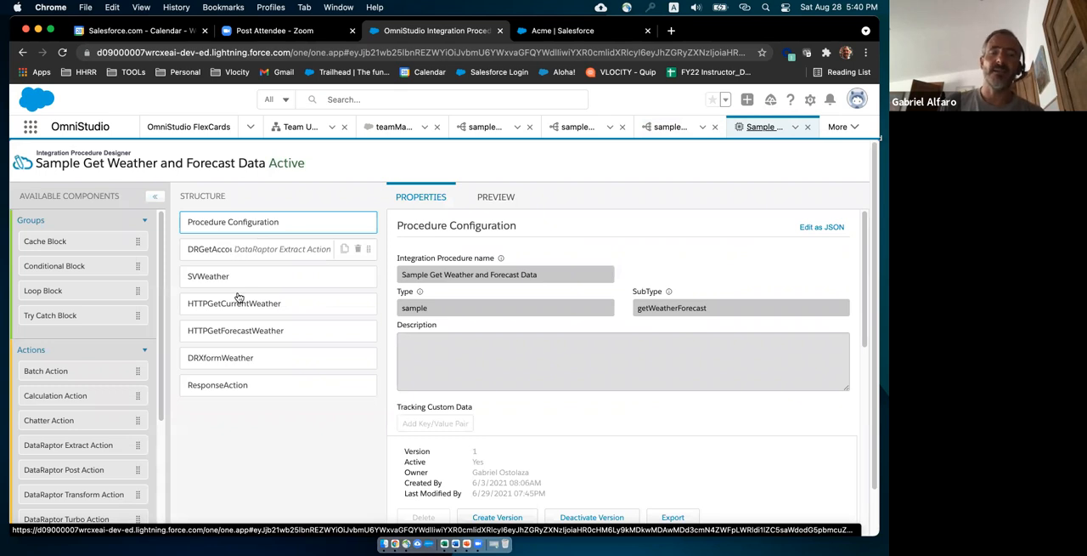
pyautogui.click(279, 253)
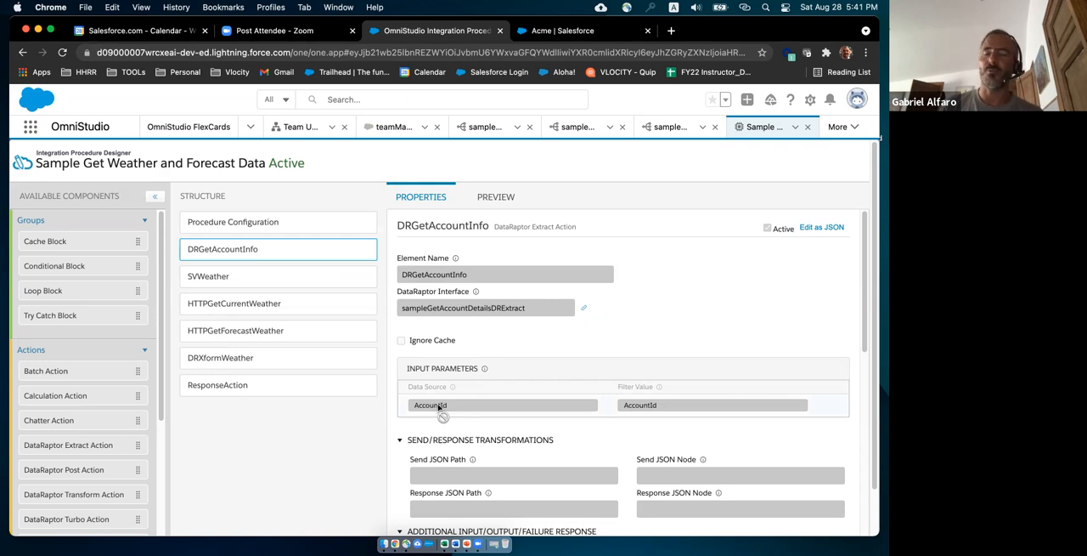
pyautogui.click(276, 278)
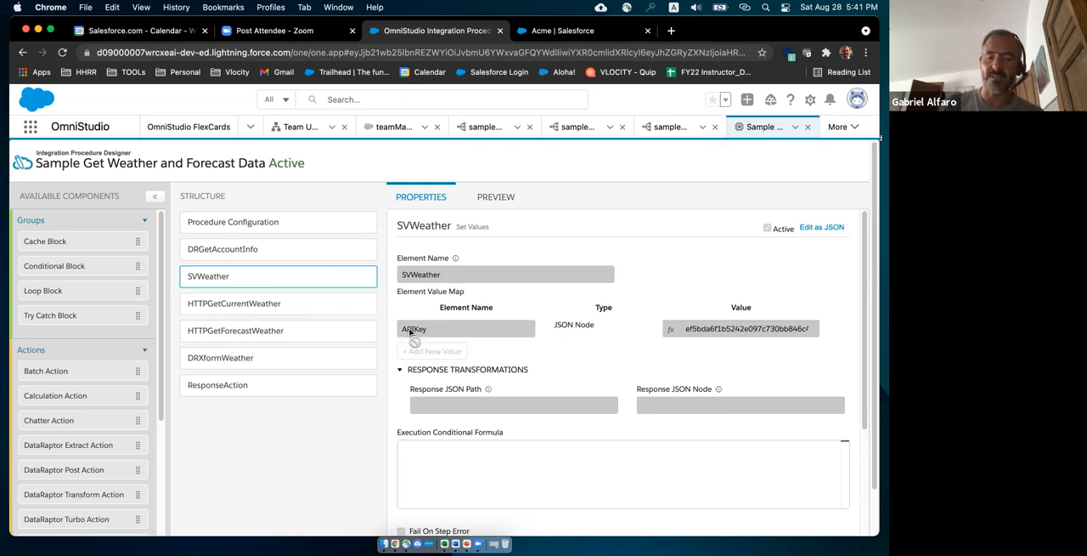
# Examine the HTTP path of HTTPGetCurrentWeather, highlighting its postal code, country, units and API key parameters.
pyautogui.click(285, 307)
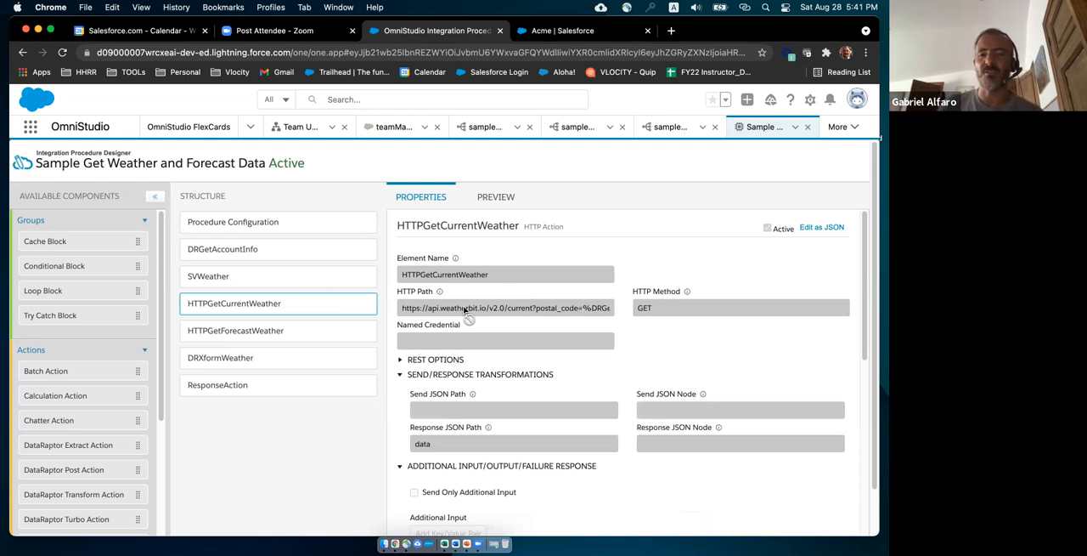
pyautogui.moveTo(465, 309); pyautogui.dragTo(588, 312)
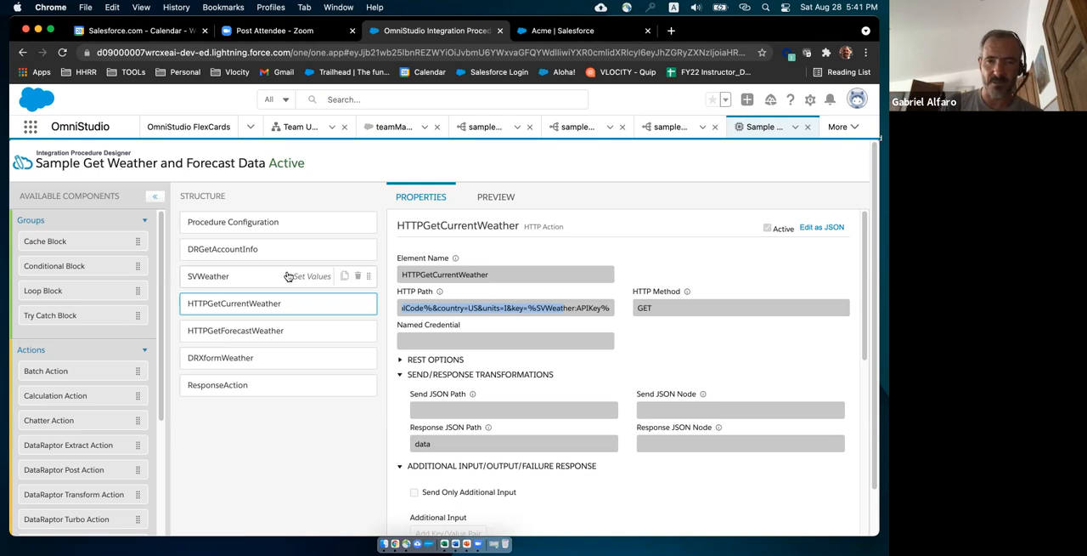
pyautogui.moveTo(450, 309)
pyautogui.mouseDown()
pyautogui.moveTo(408, 311)
pyautogui.moveTo(510, 311)
pyautogui.moveTo(456, 312)
pyautogui.mouseUp()
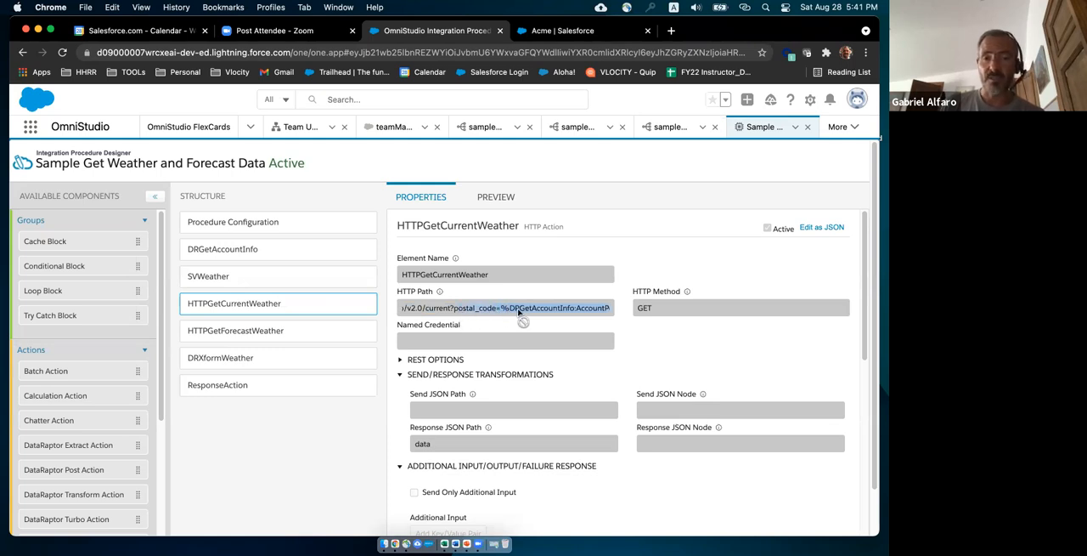
pyautogui.moveTo(238, 248)
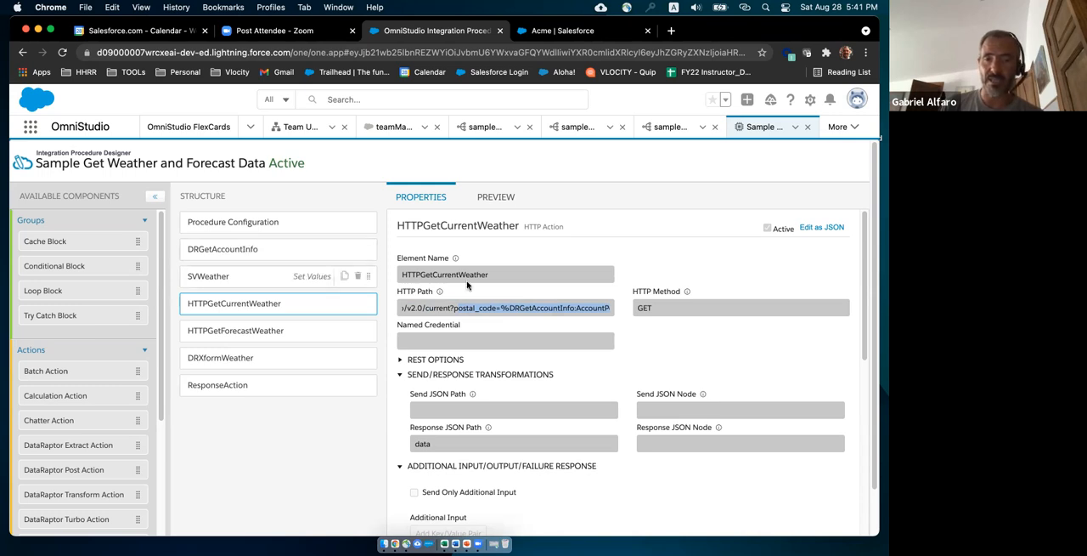
pyautogui.moveTo(583, 309); pyautogui.dragTo(588, 308)
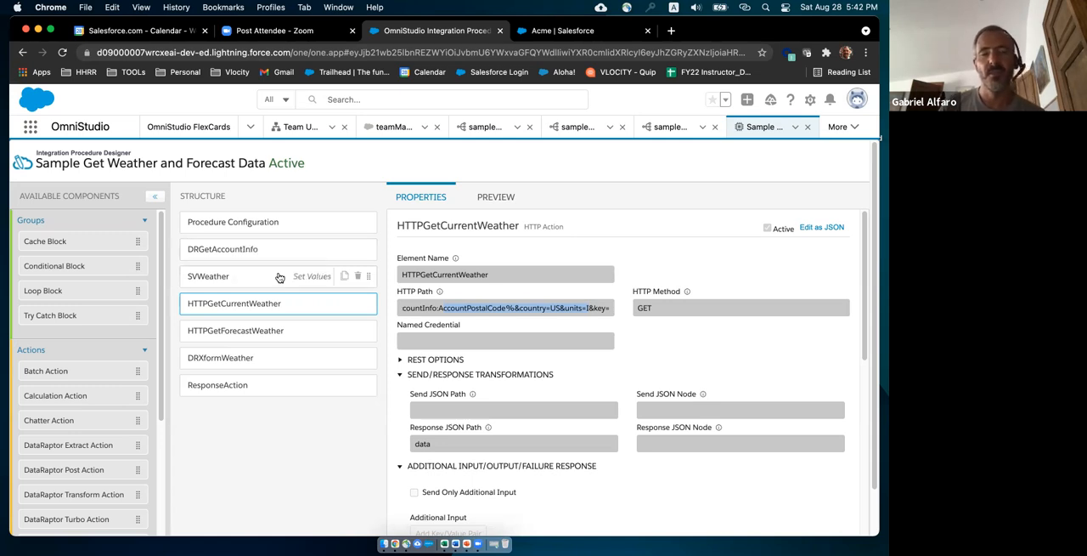
# Review the properties of the HTTPGetForecastWeather, DRXformWeather and ResponseAction elements.
pyautogui.click(295, 335)
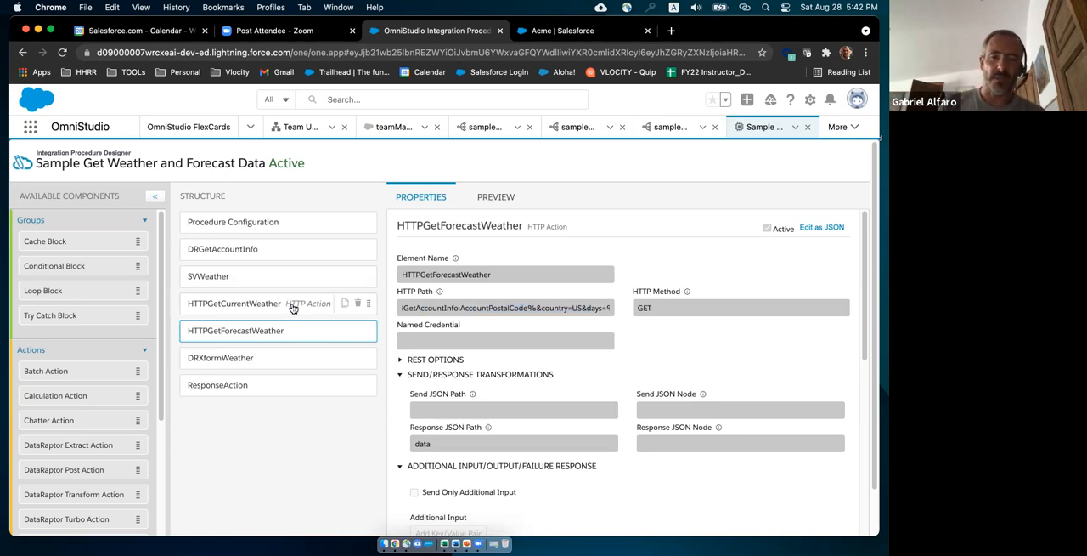
pyautogui.click(289, 359)
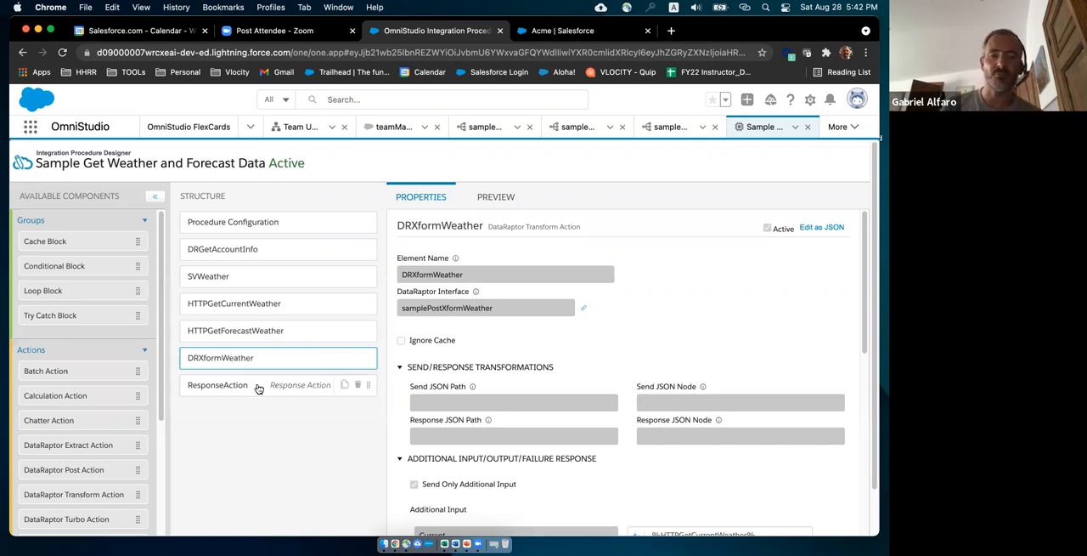
pyautogui.click(229, 385)
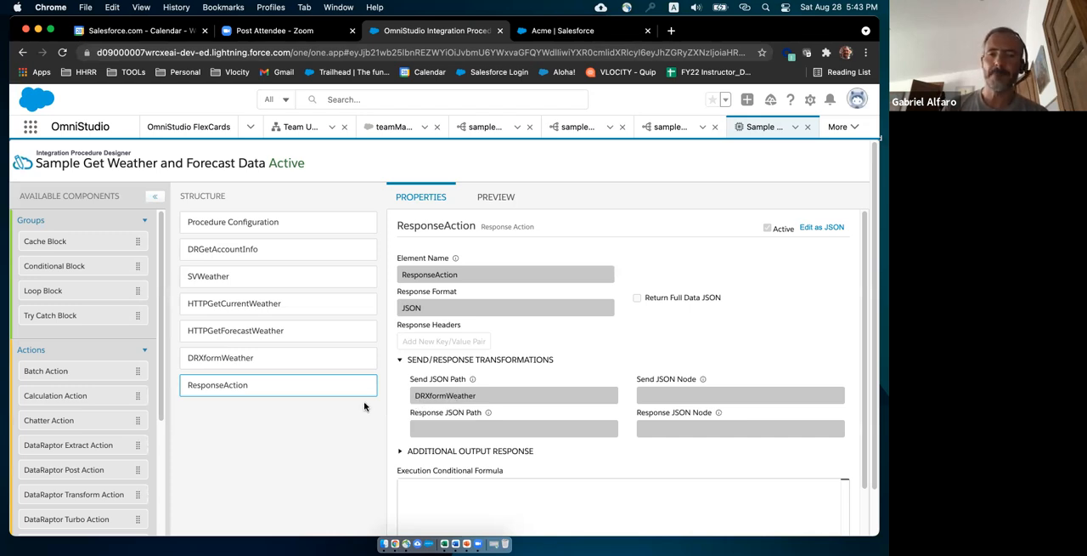
# Preview the integration procedure, remove the postal code input parameter and execute it with only Days and AccountId.
pyautogui.click(493, 199)
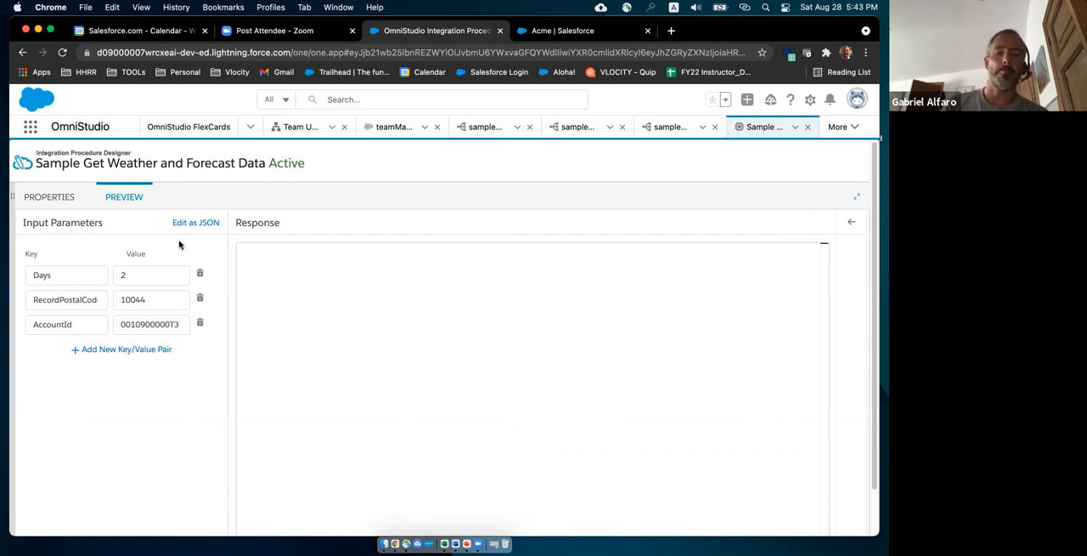
pyautogui.scroll(-2, 165, 441)
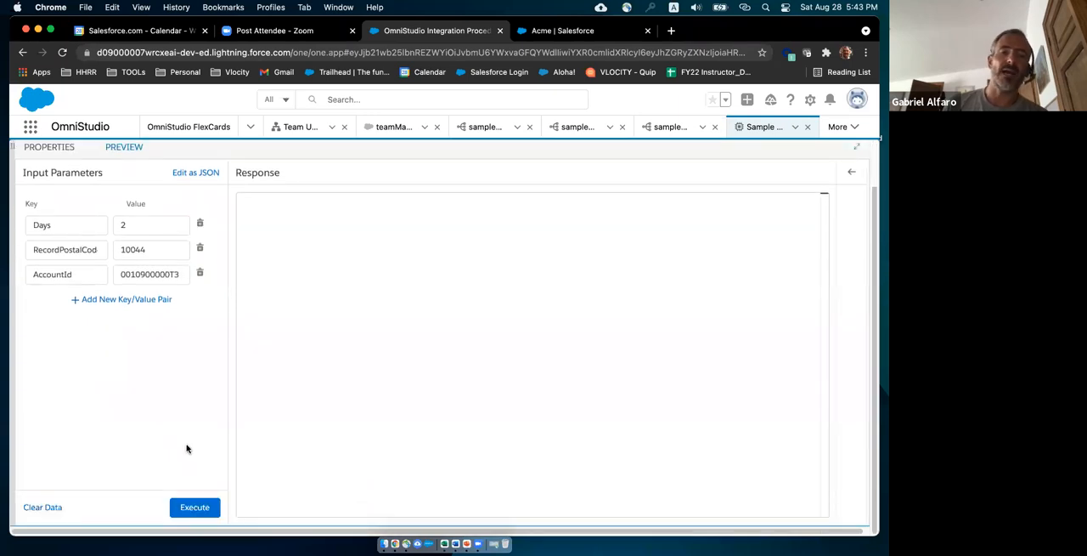
pyautogui.click(200, 249)
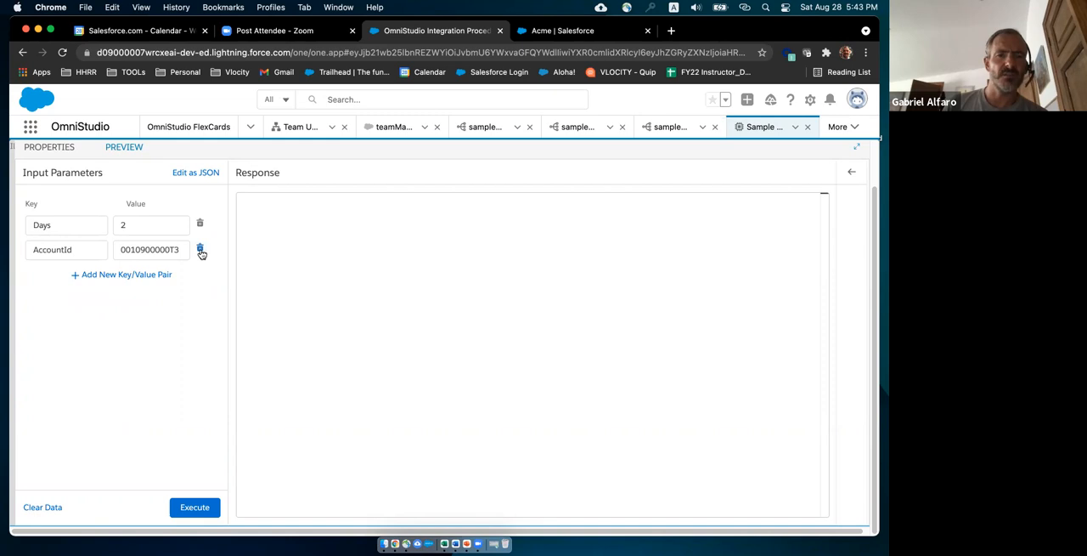
pyautogui.click(195, 508)
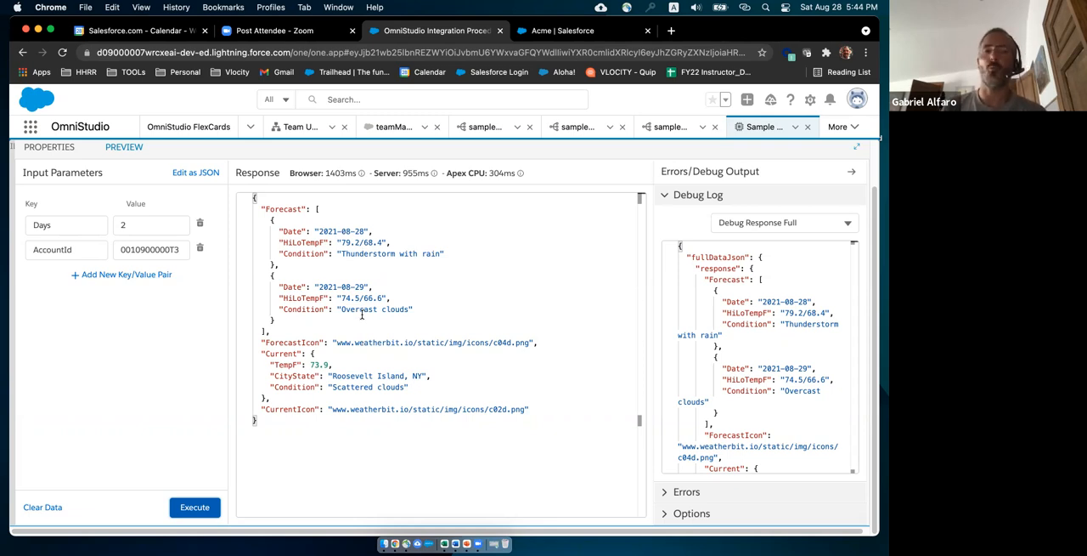
# Switch to the Acme account page, view its 5-day weather forecast, close it and return to the integration procedure preview.
pyautogui.click(544, 31)
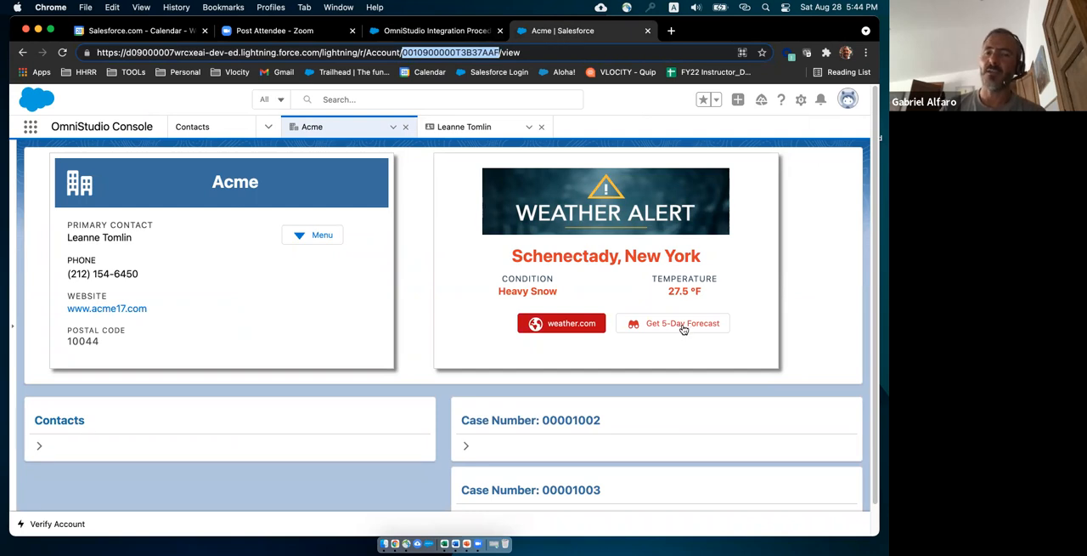
pyautogui.click(677, 326)
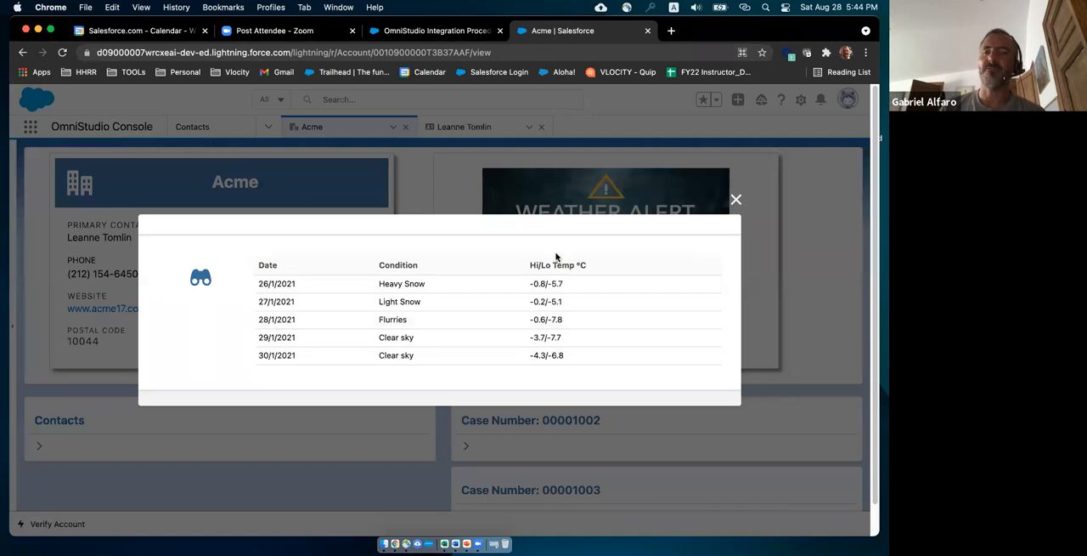
pyautogui.click(736, 200)
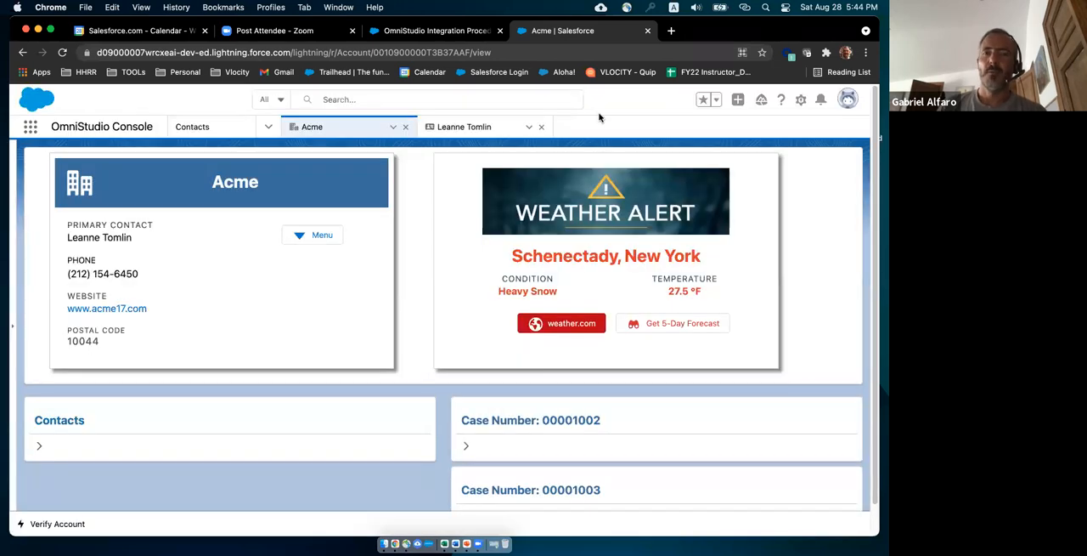
pyautogui.click(433, 32)
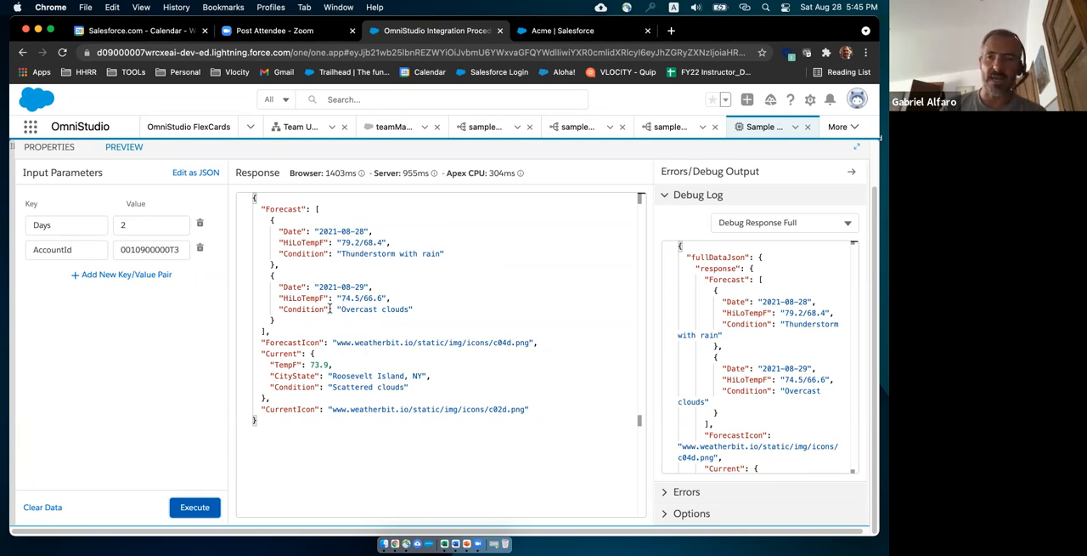
# Review the Execution Sequence and DRGetAccountInfoDebug outputs in the debug log, highlighting the AccountId input.
pyautogui.click(848, 223)
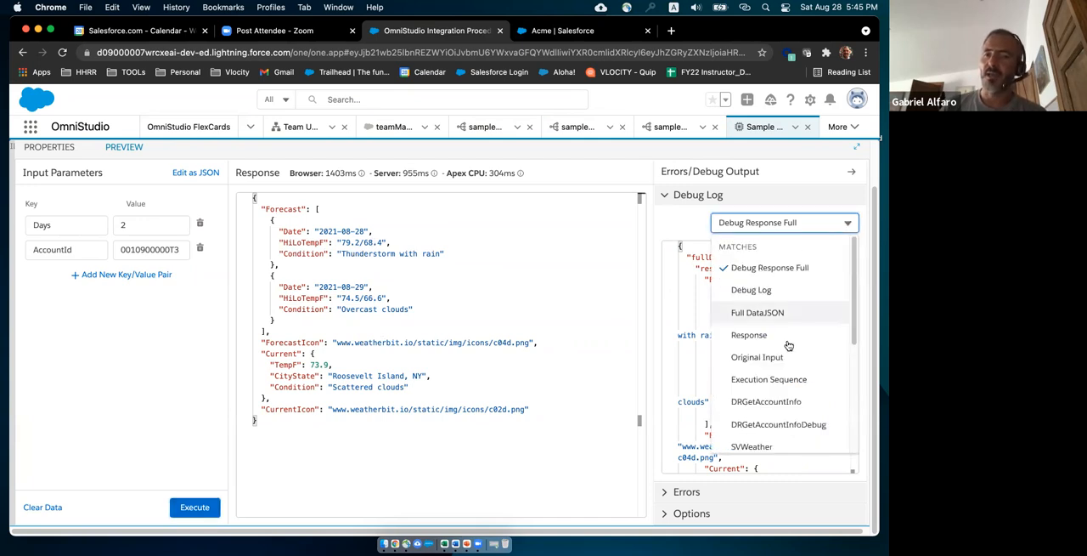
pyautogui.click(756, 384)
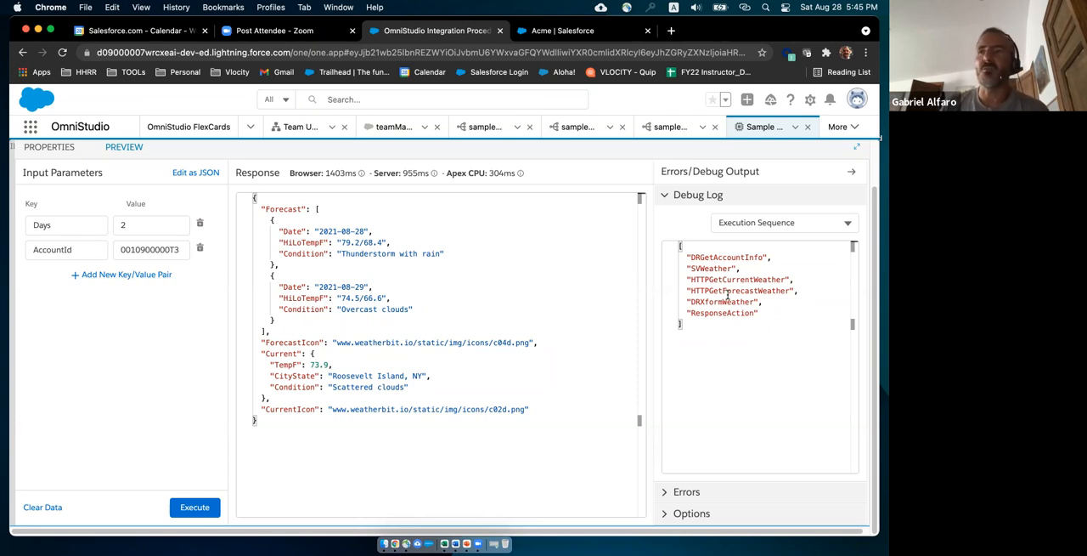
pyautogui.click(849, 224)
pyautogui.moveTo(853, 283); pyautogui.dragTo(864, 315)
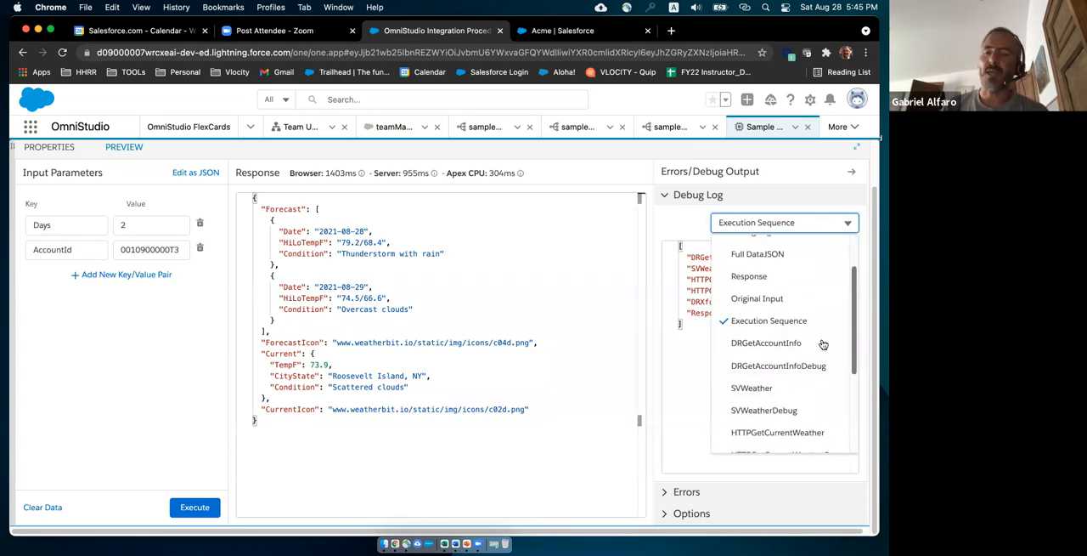
pyautogui.click(771, 370)
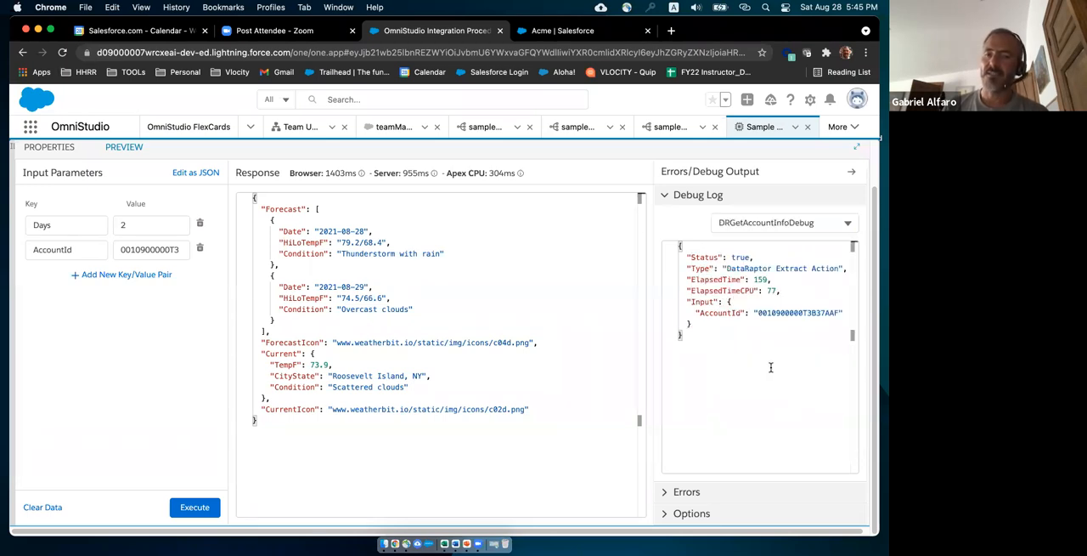
pyautogui.click(702, 313)
pyautogui.moveTo(718, 313); pyautogui.dragTo(840, 312)
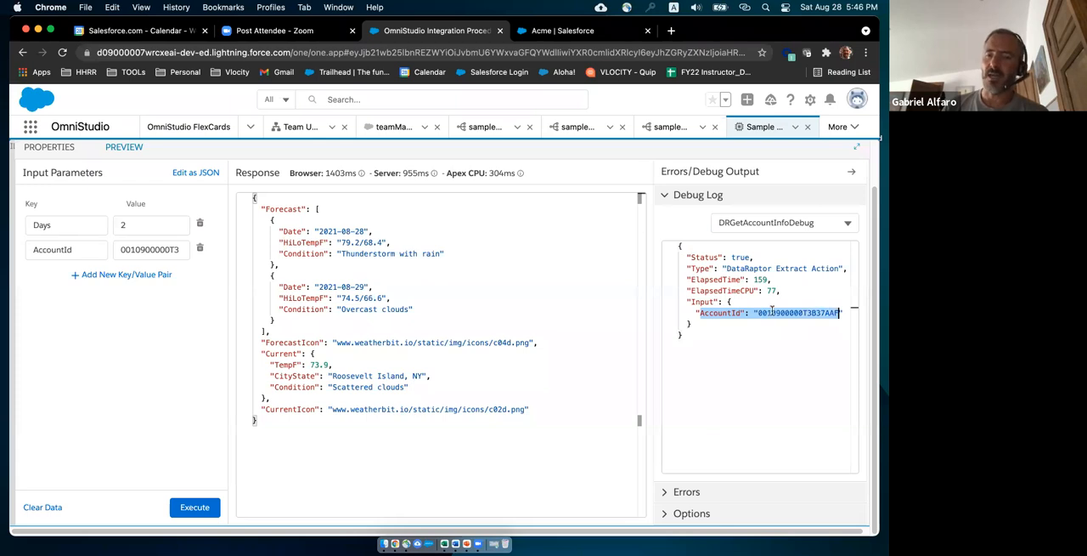
# Show the DRGetAccountInfo output in the debug log and highlight its AccountPostalCode node and the remaining account fields.
pyautogui.click(847, 223)
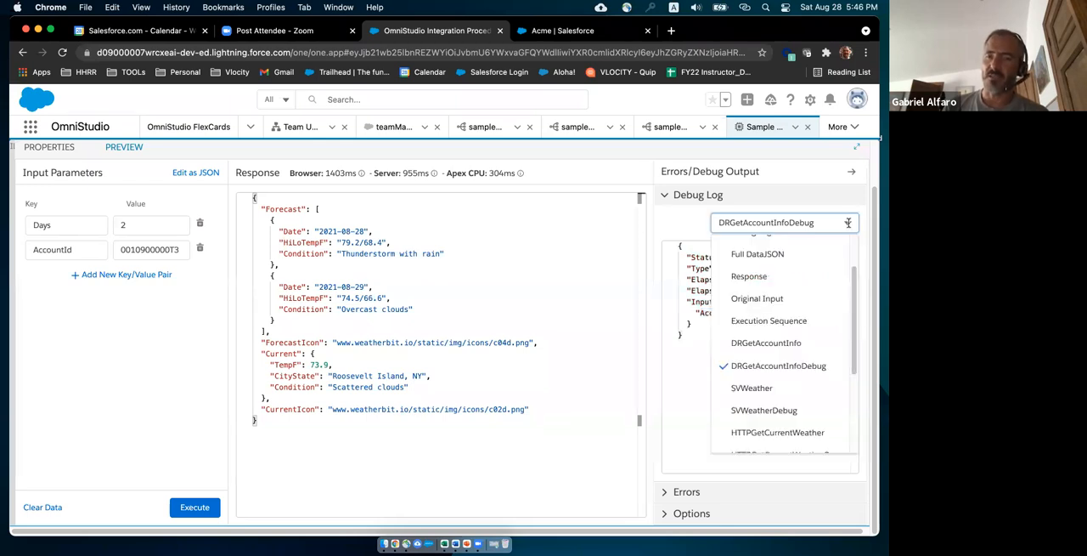
pyautogui.click(776, 343)
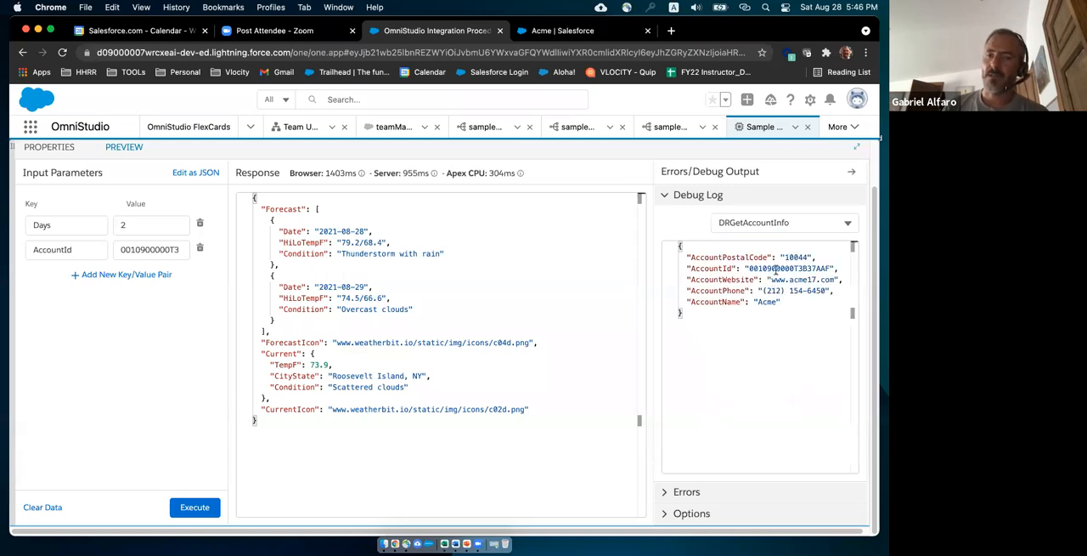
pyautogui.moveTo(688, 256); pyautogui.dragTo(817, 256)
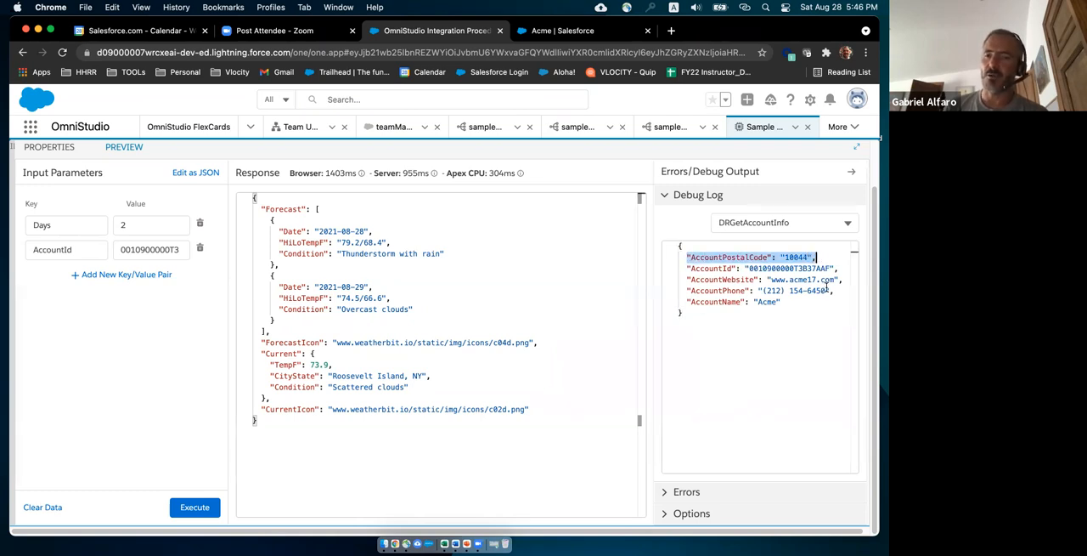
pyautogui.moveTo(687, 268); pyautogui.dragTo(780, 302)
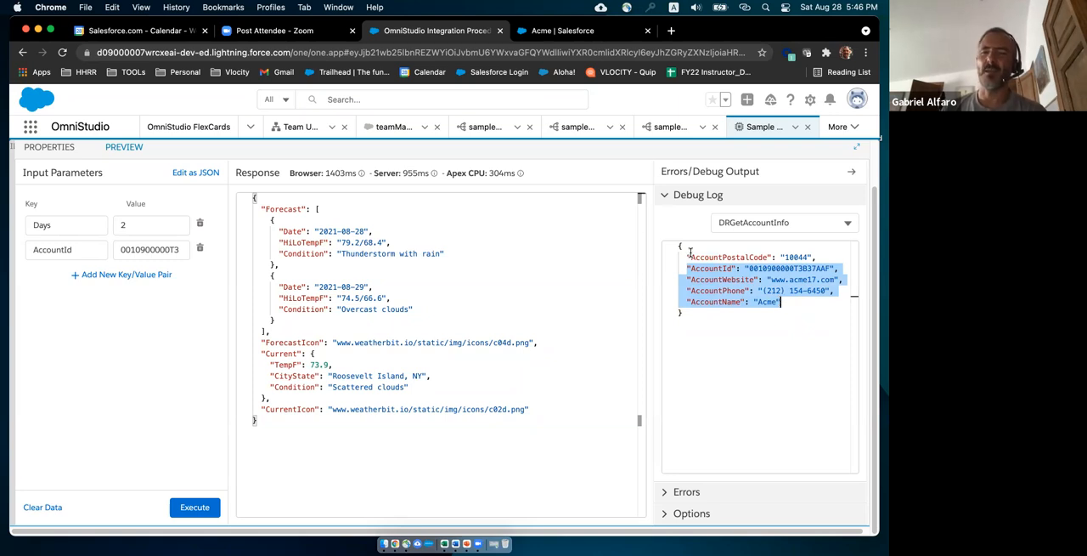
pyautogui.moveTo(686, 255); pyautogui.dragTo(822, 256)
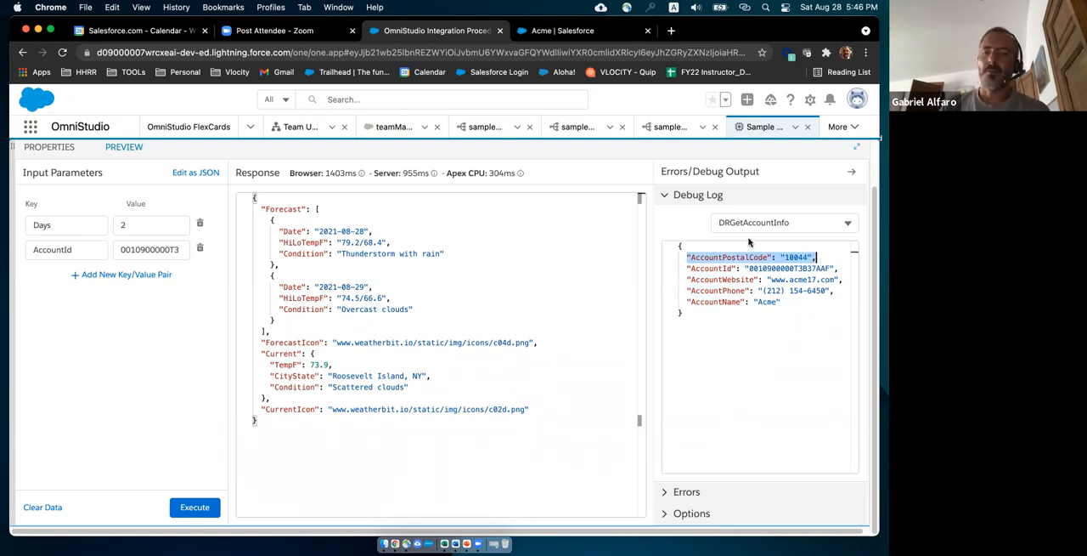
# Show the SVWeather output in the debug log and highlight its APIKey node.
pyautogui.click(850, 223)
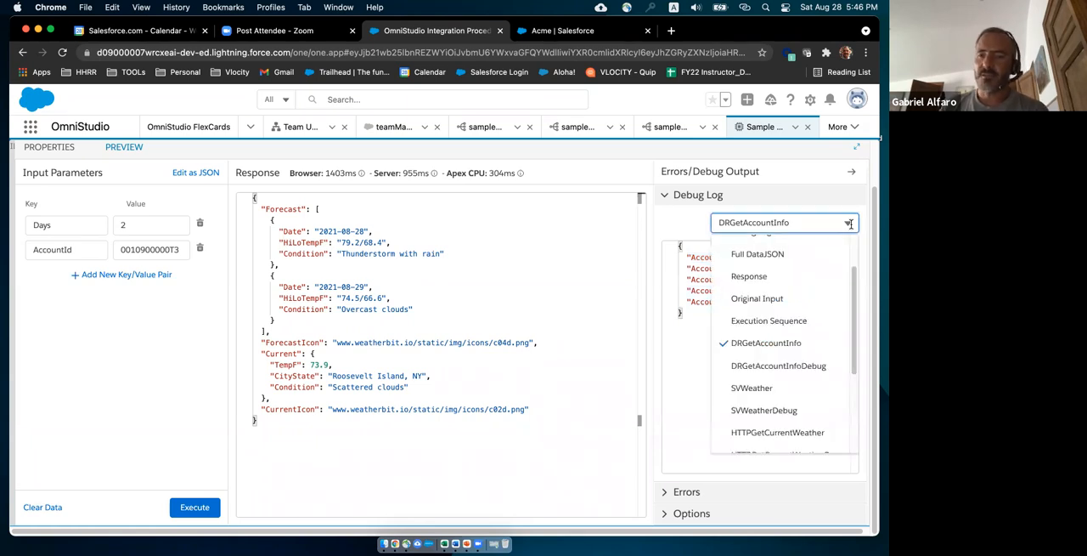
pyautogui.click(752, 388)
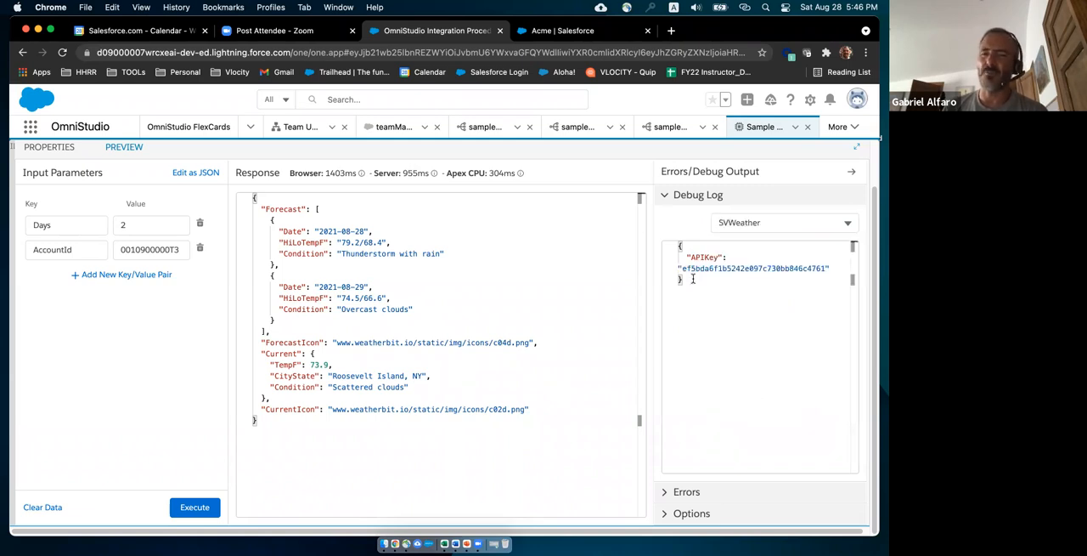
pyautogui.moveTo(686, 255); pyautogui.dragTo(831, 269)
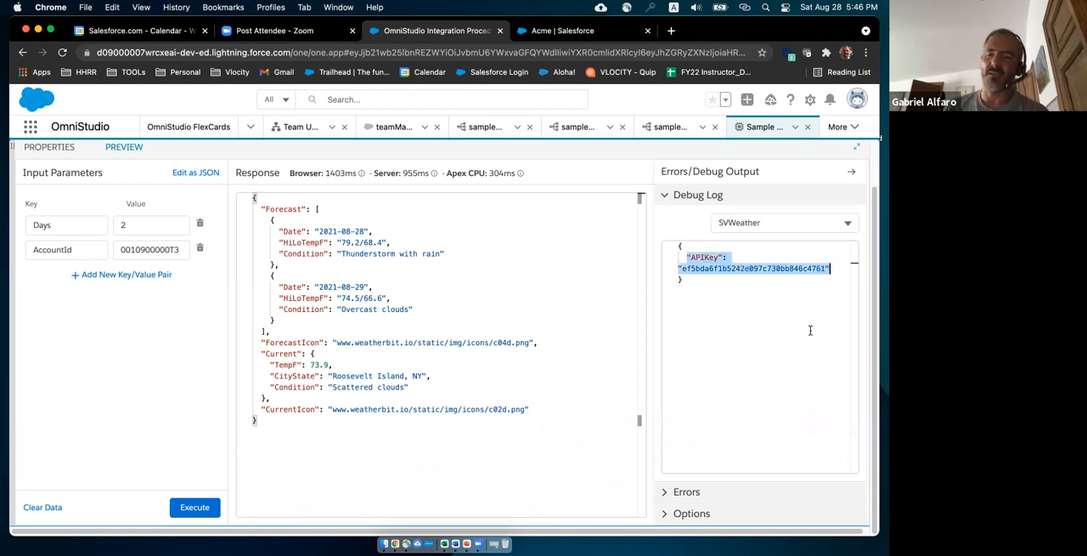
# Show the HTTPGetCurrentWeatherDebug output in the debug log and highlight the endpoint and headers sent as its input.
pyautogui.click(847, 223)
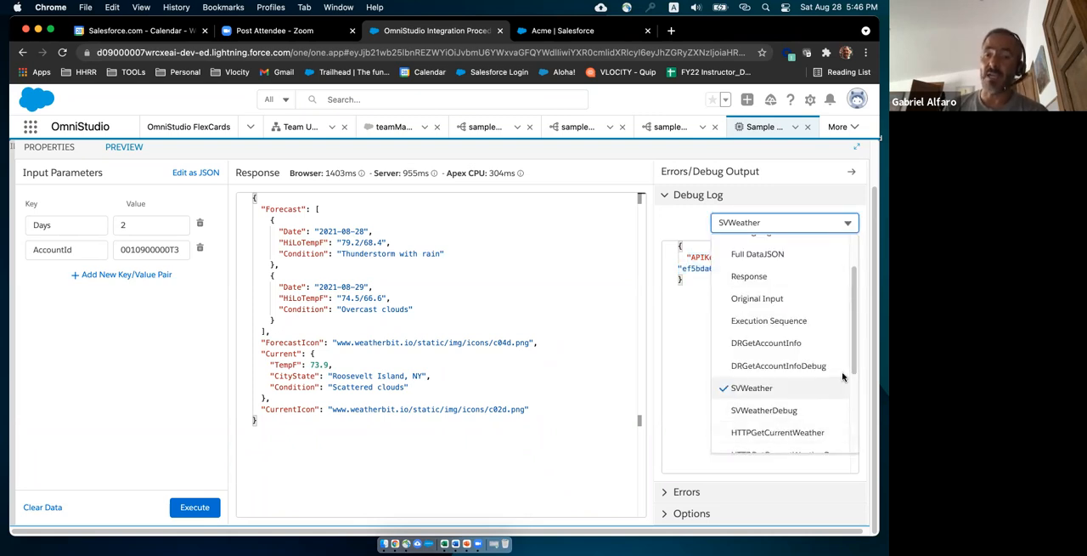
pyautogui.scroll(-3, 834, 401)
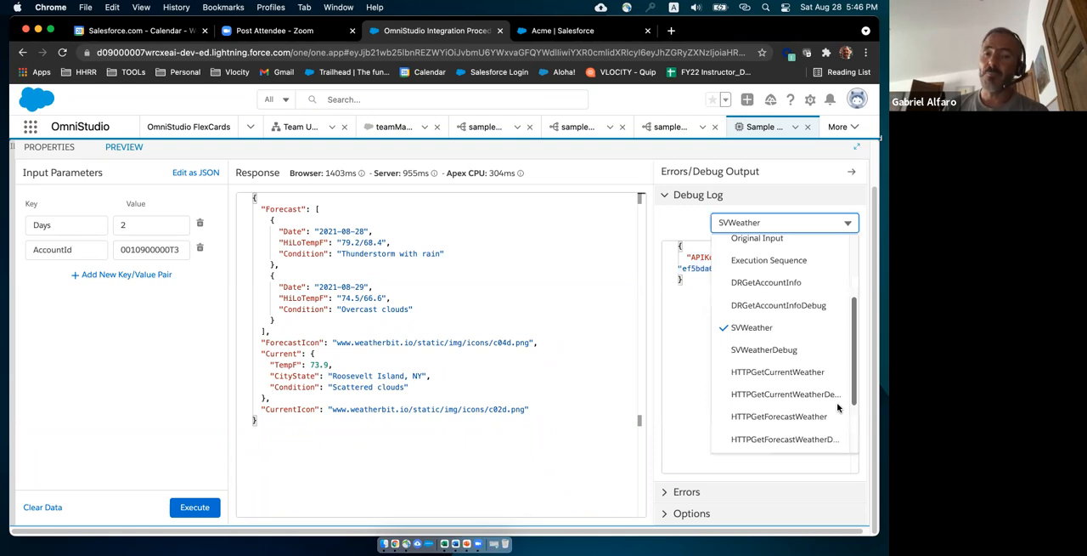
pyautogui.click(767, 395)
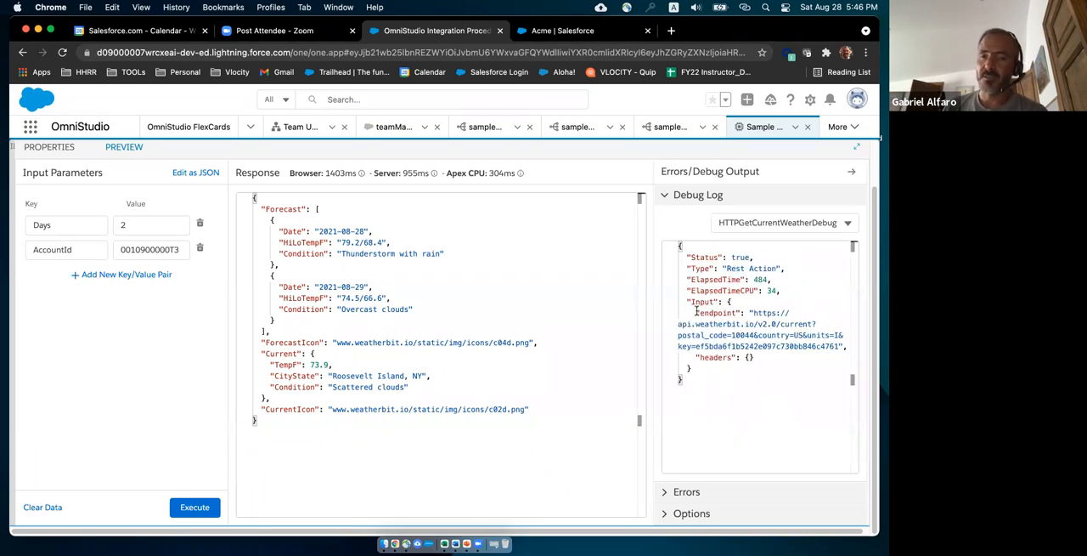
pyautogui.moveTo(694, 310); pyautogui.dragTo(780, 358)
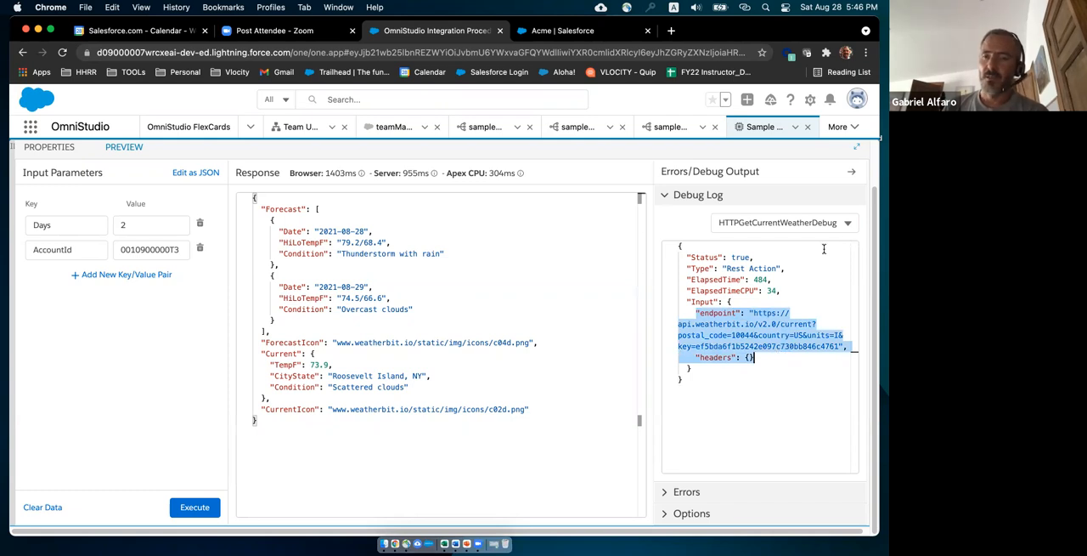
# Show the HTTPGetCurrentWeather output in the debug log and highlight the entire current weather response through to its end.
pyautogui.click(847, 223)
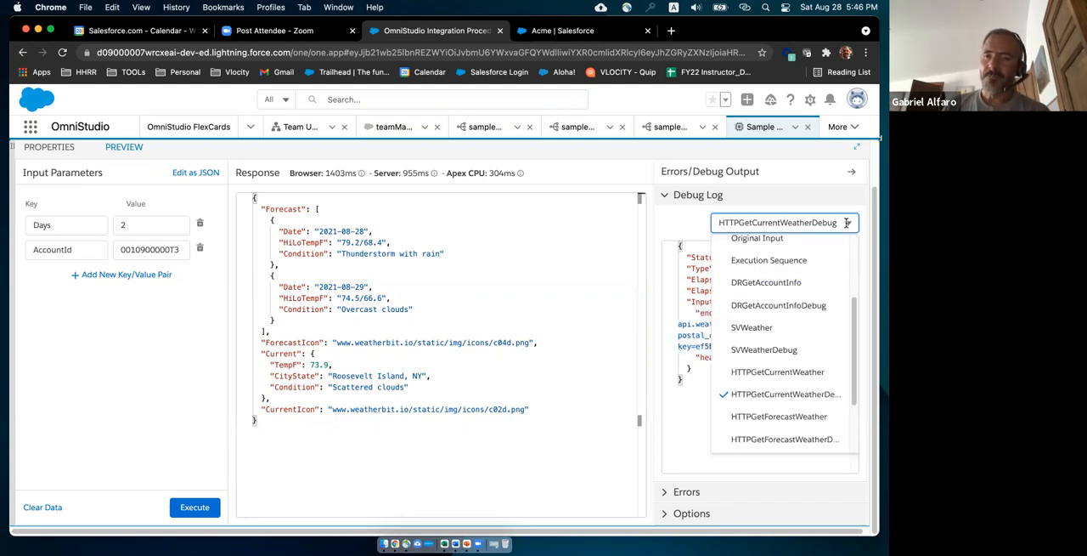
pyautogui.click(776, 372)
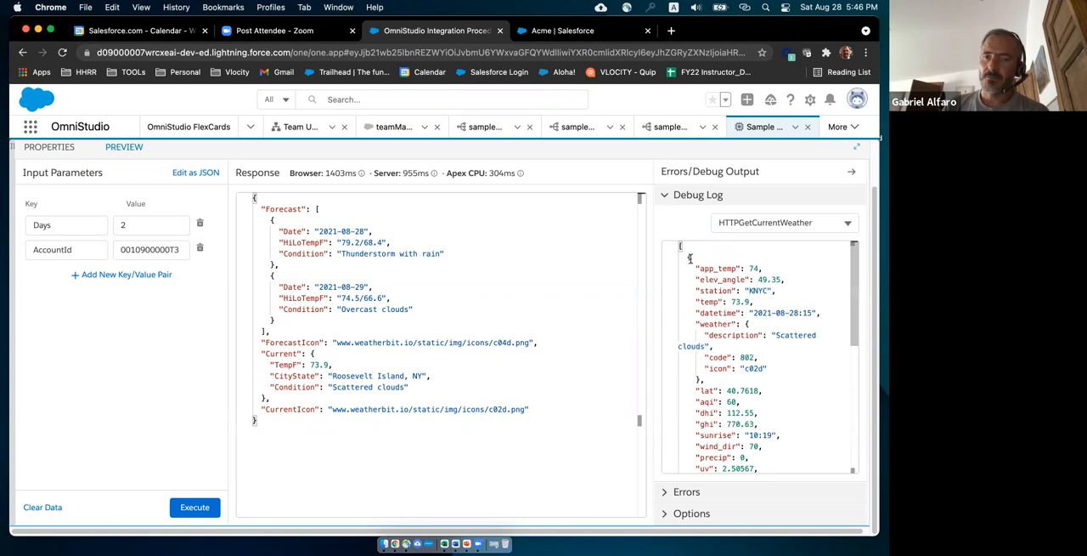
pyautogui.moveTo(697, 256); pyautogui.dragTo(767, 480)
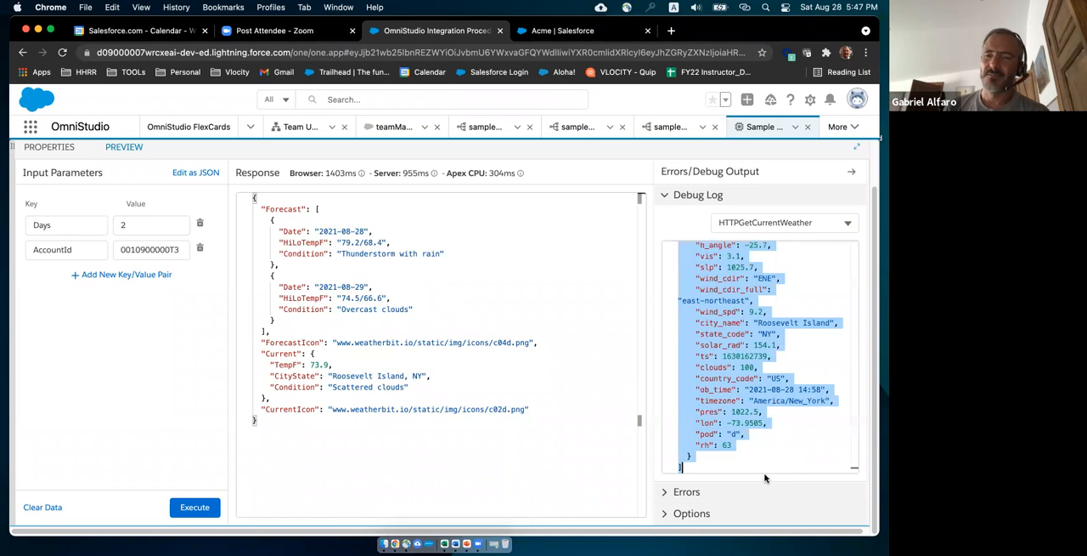
# Show the HTTPGetForecastWeather output in the debug log and review the forecast data from beginning to end.
pyautogui.click(848, 223)
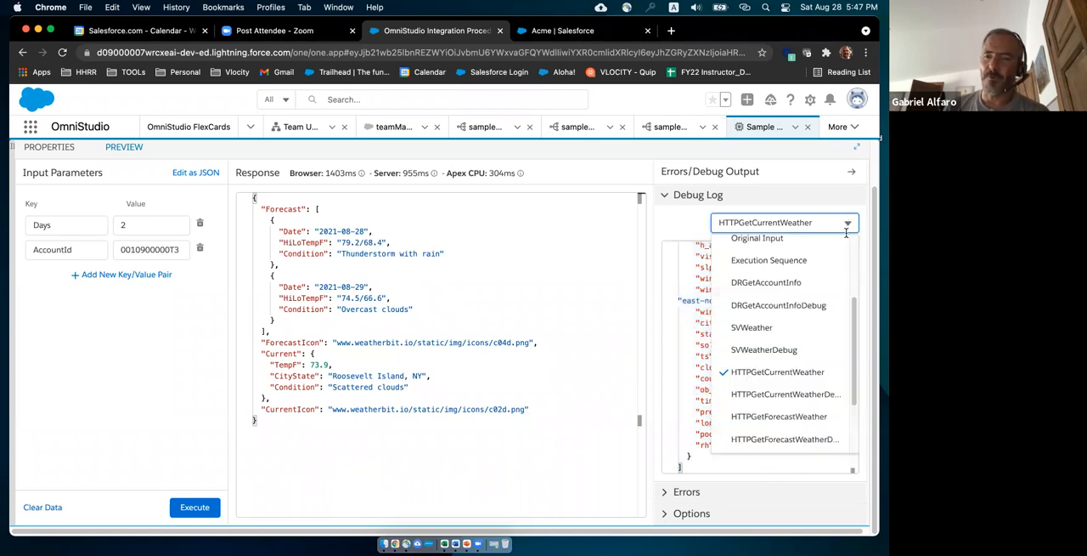
pyautogui.click(778, 415)
pyautogui.scroll(10, 845, 339)
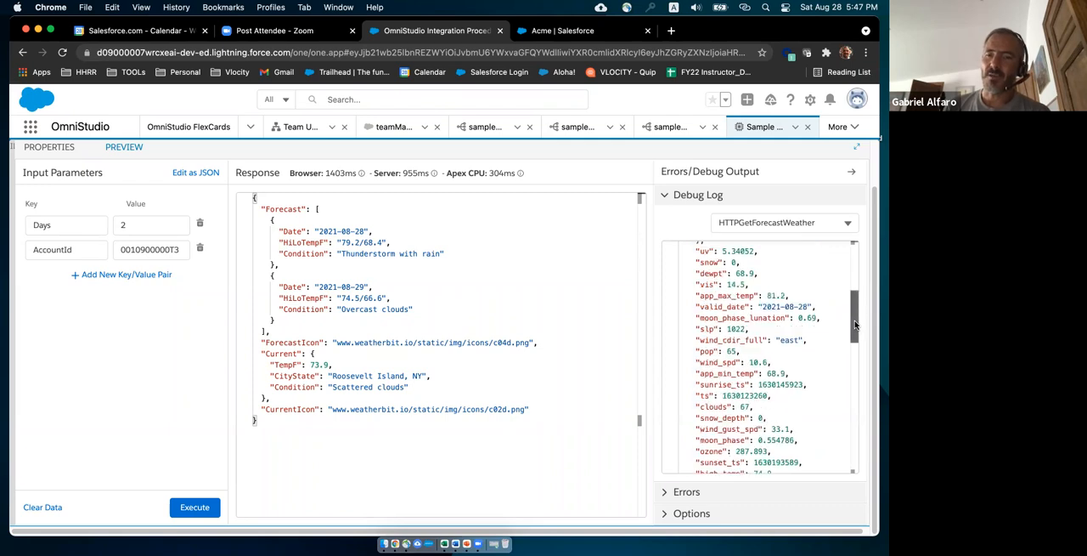
pyautogui.moveTo(854, 284); pyautogui.dragTo(850, 467)
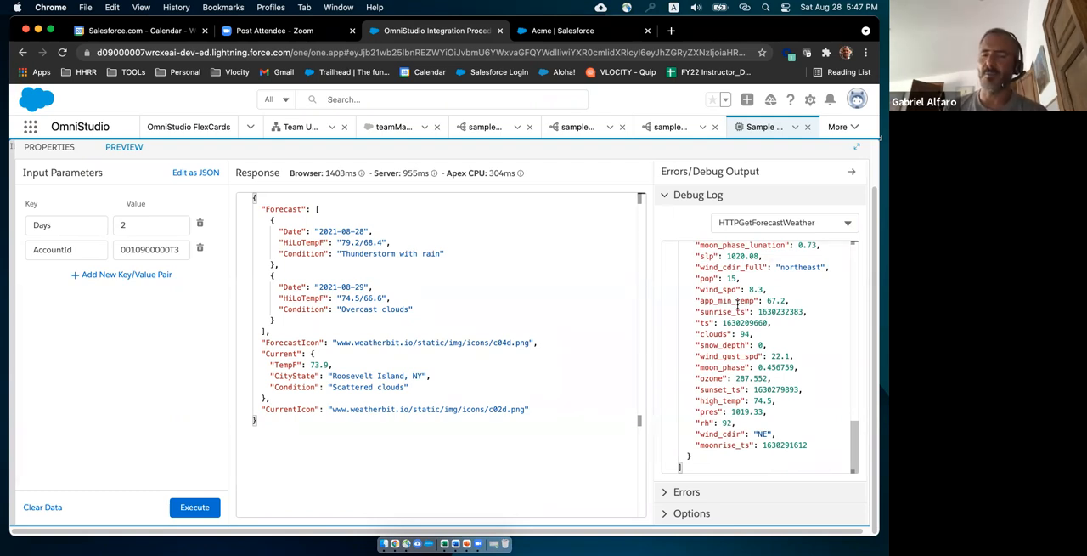
# Review the DRXformWeather output in the debug log, from the Forecast entries to the Current node, highlighting the fields inside Current.
pyautogui.click(840, 223)
pyautogui.moveTo(855, 390); pyautogui.dragTo(863, 425)
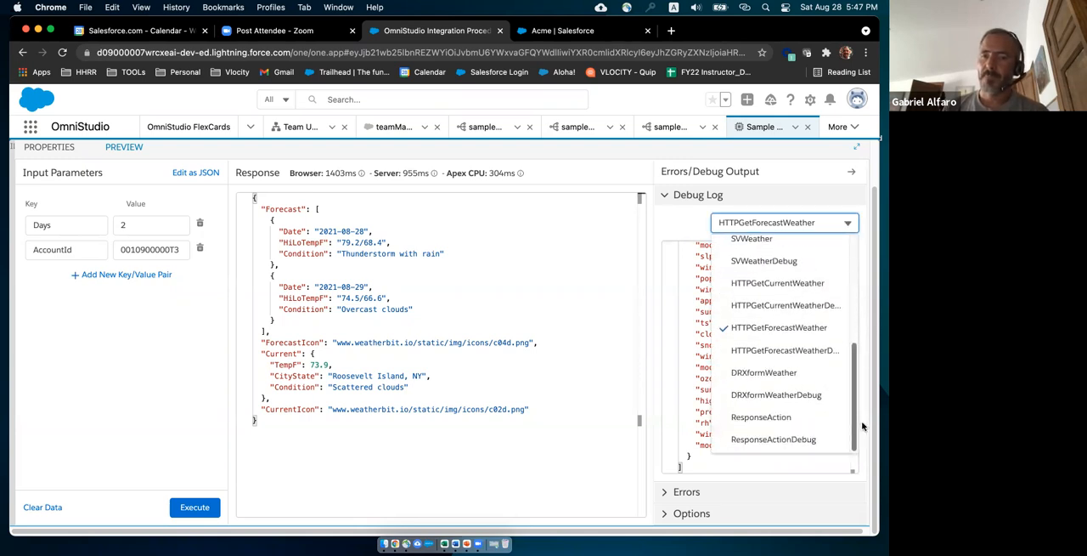
pyautogui.click(757, 374)
pyautogui.scroll(3, 841, 300)
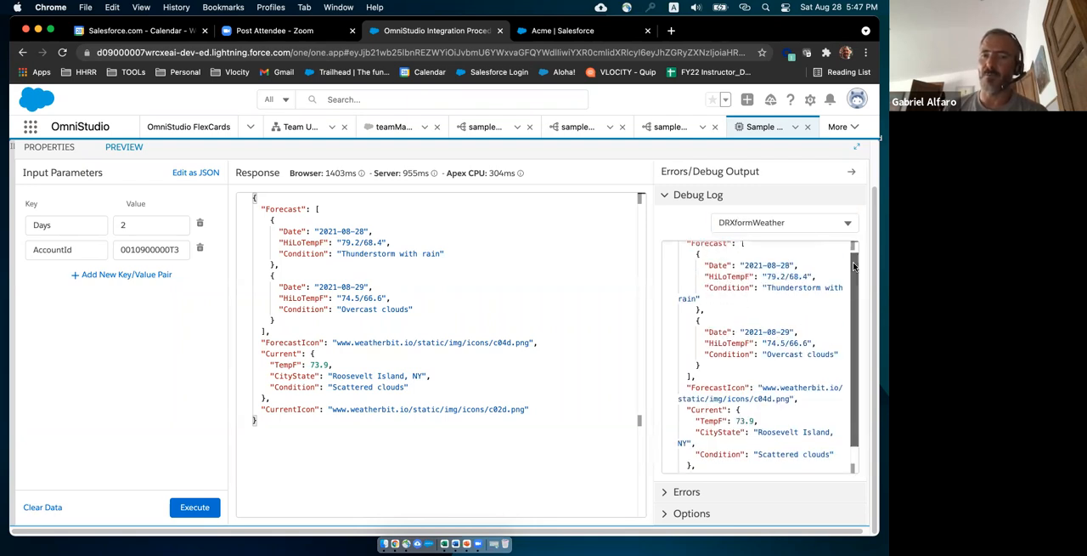
pyautogui.moveTo(695, 257); pyautogui.dragTo(730, 251)
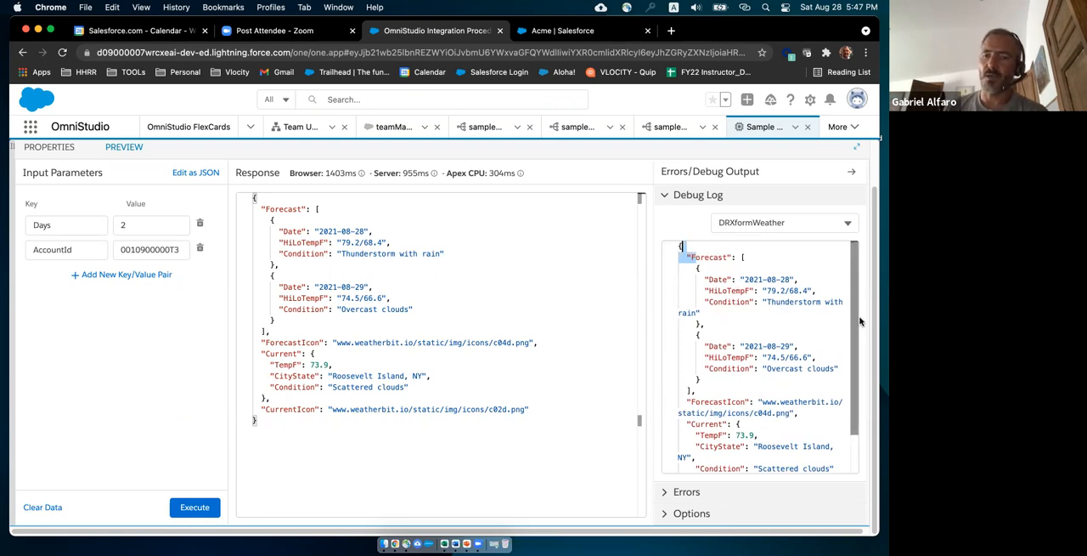
pyautogui.scroll(-2, 861, 385)
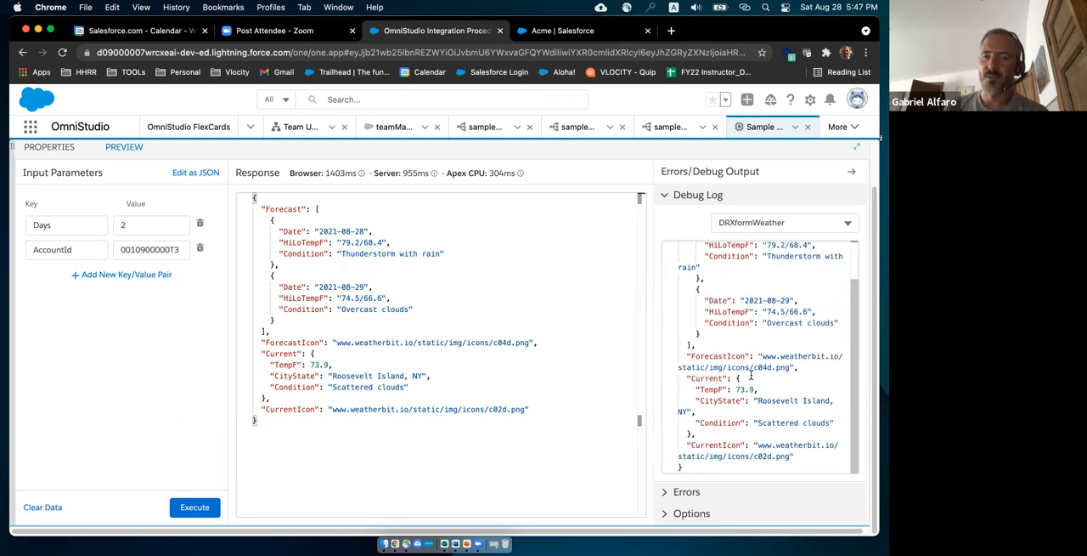
pyautogui.doubleClick(704, 378)
pyautogui.moveTo(698, 389); pyautogui.dragTo(741, 420)
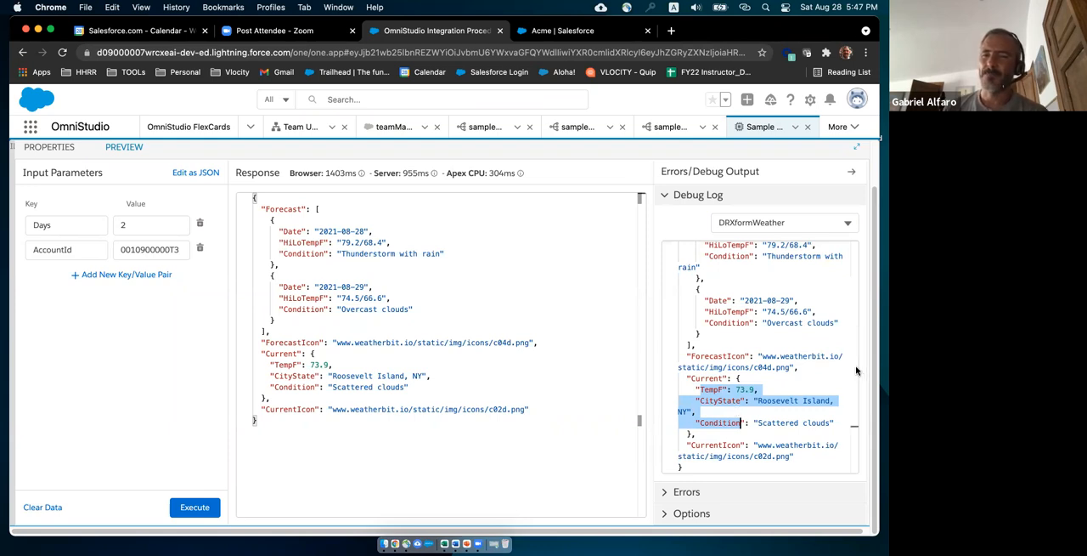
pyautogui.scroll(2, 852, 293)
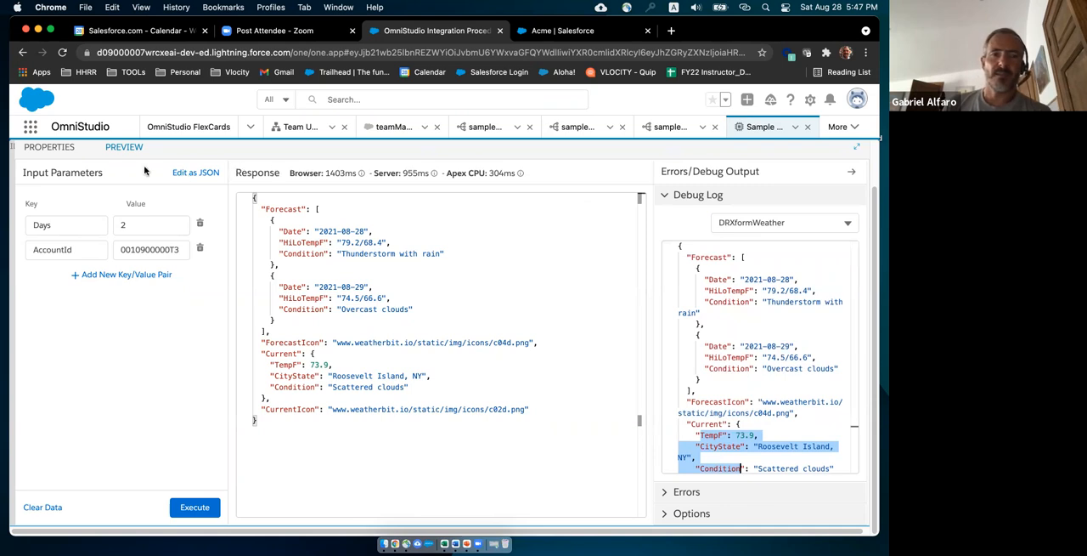
# Return to the element properties and review HTTPGetCurrentWeather and the Additional Input mappings of DRXformWeather.
pyautogui.click(51, 147)
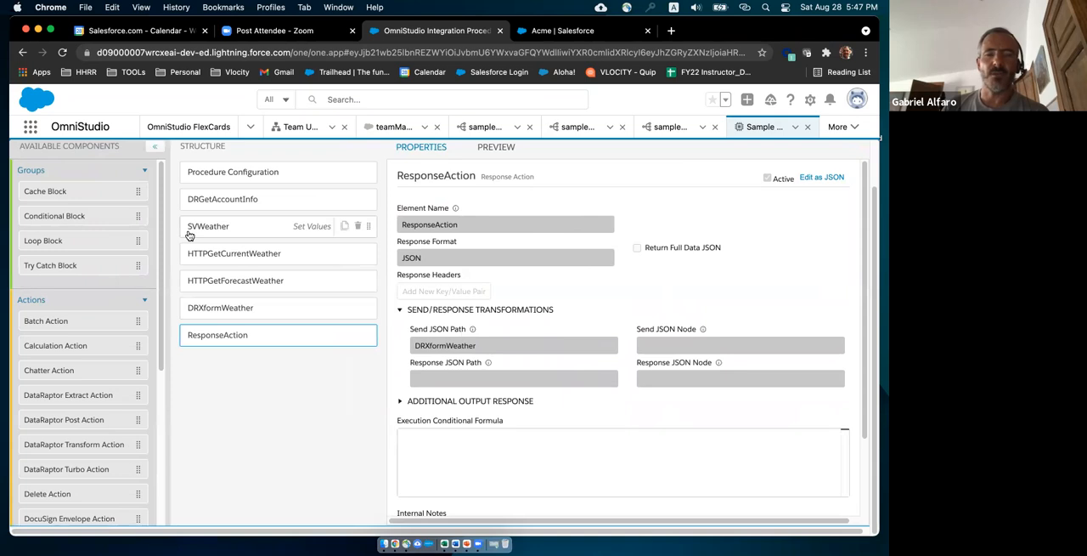
pyautogui.click(261, 258)
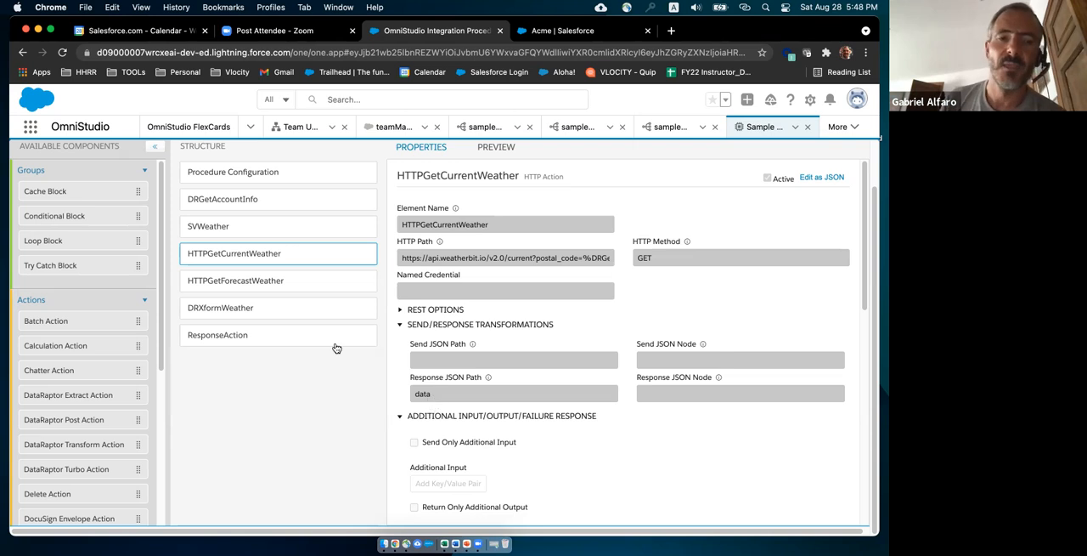
pyautogui.click(278, 310)
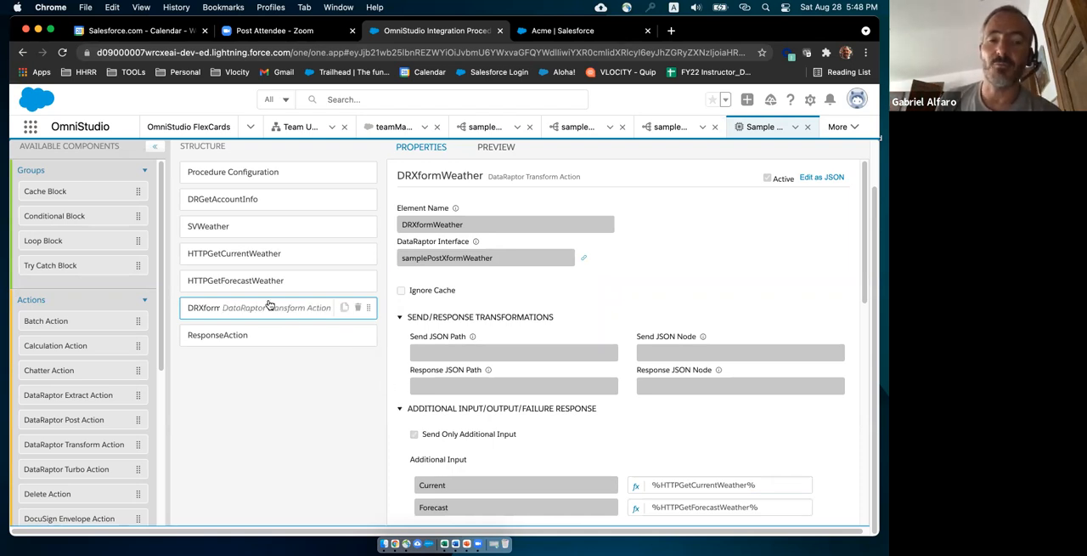
pyautogui.scroll(-5, 450, 412)
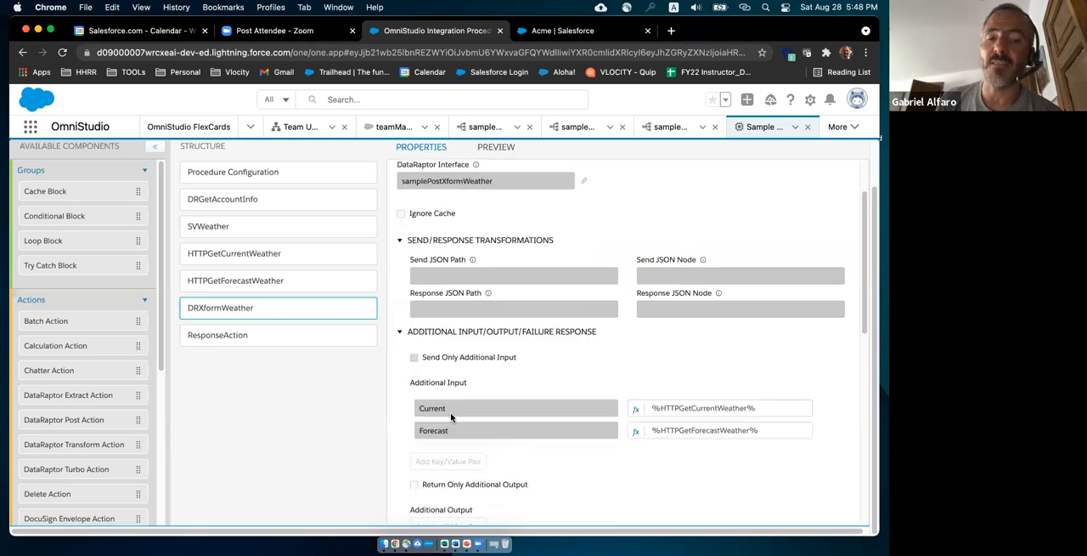